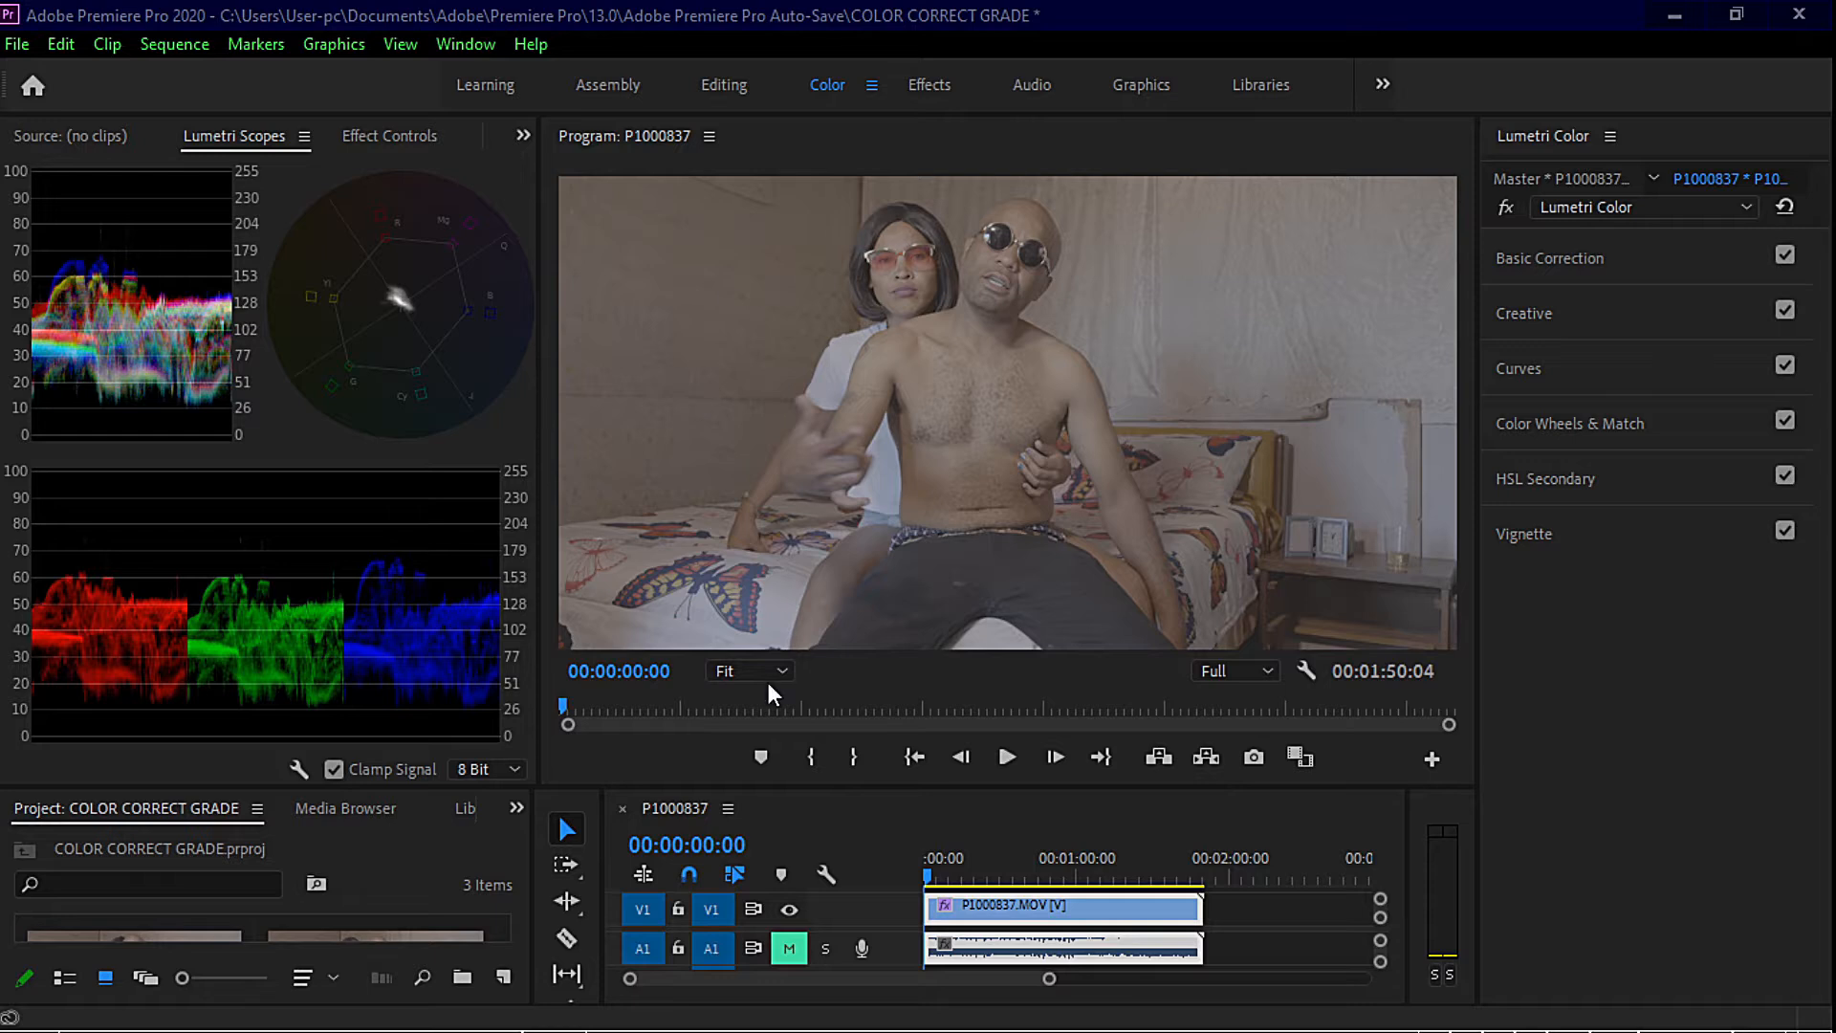
Enlarge the timeline area so more tracks show, and select the P1000837.MOV clip.
mouse_move(908, 792)
mouse_down()
mouse_move(894, 727)
mouse_move(894, 801)
mouse_up()
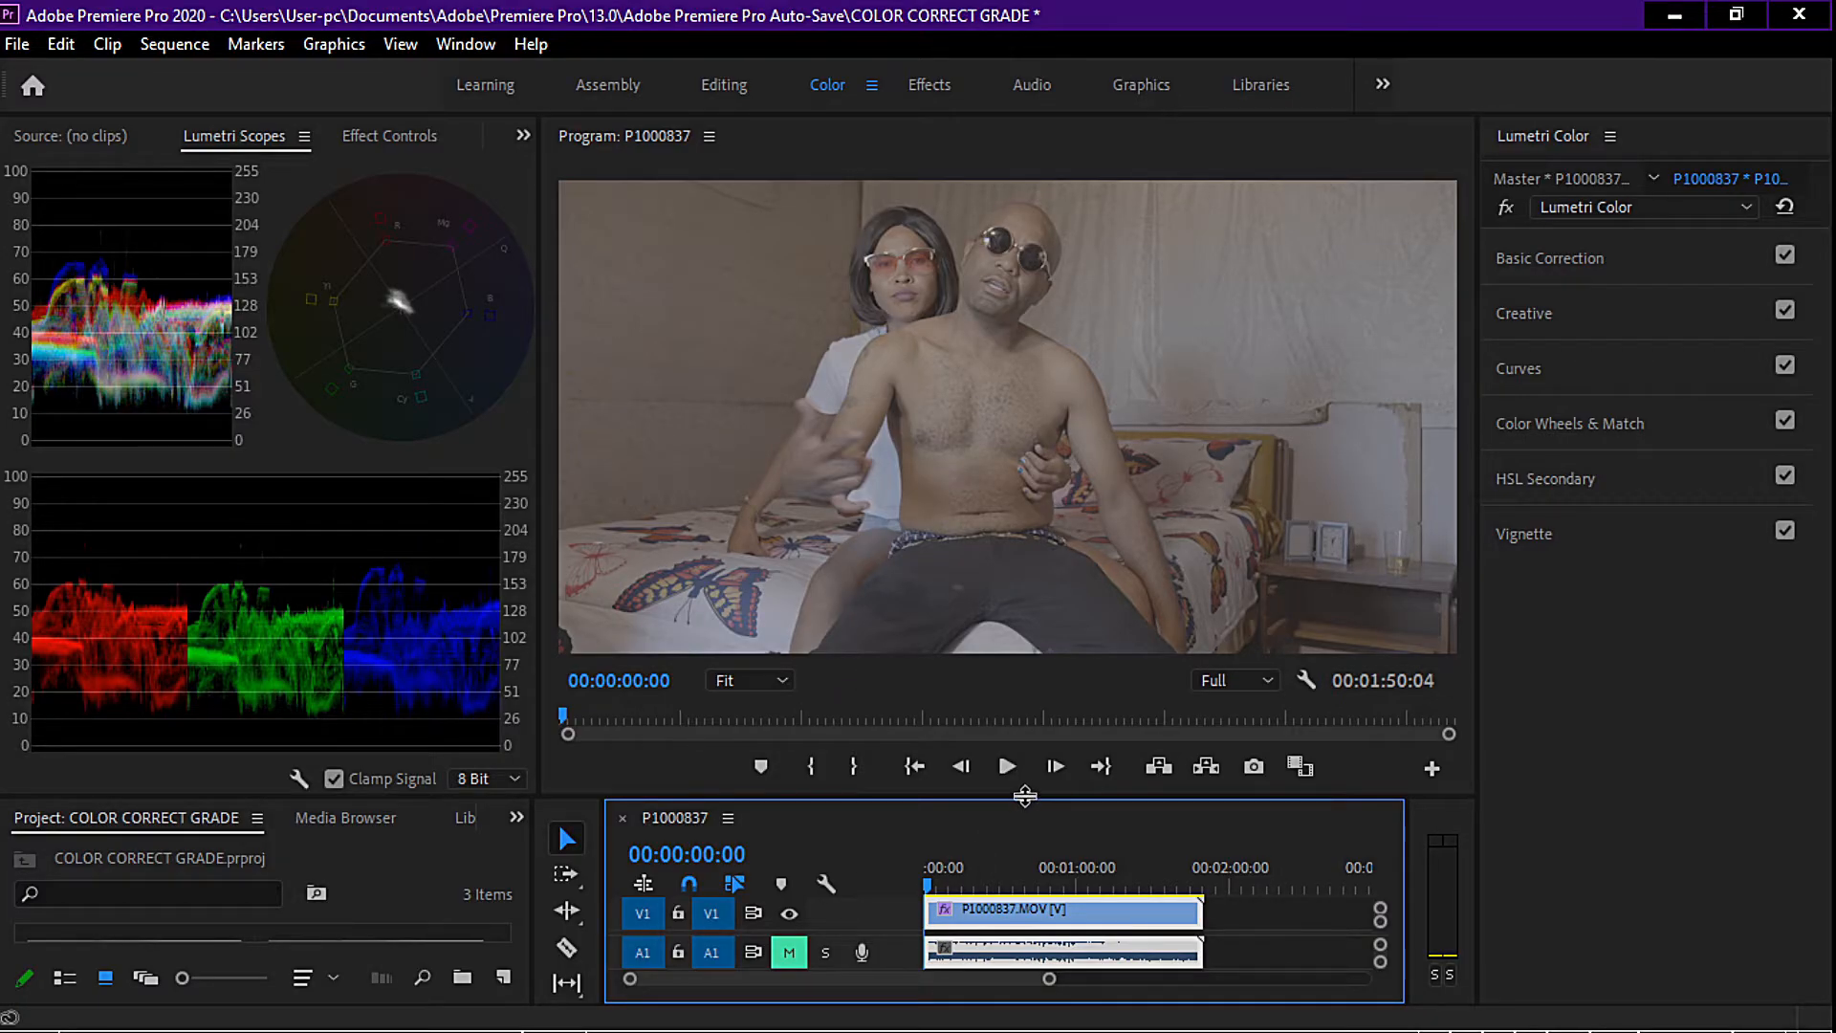
drag(1024, 797, 1023, 713)
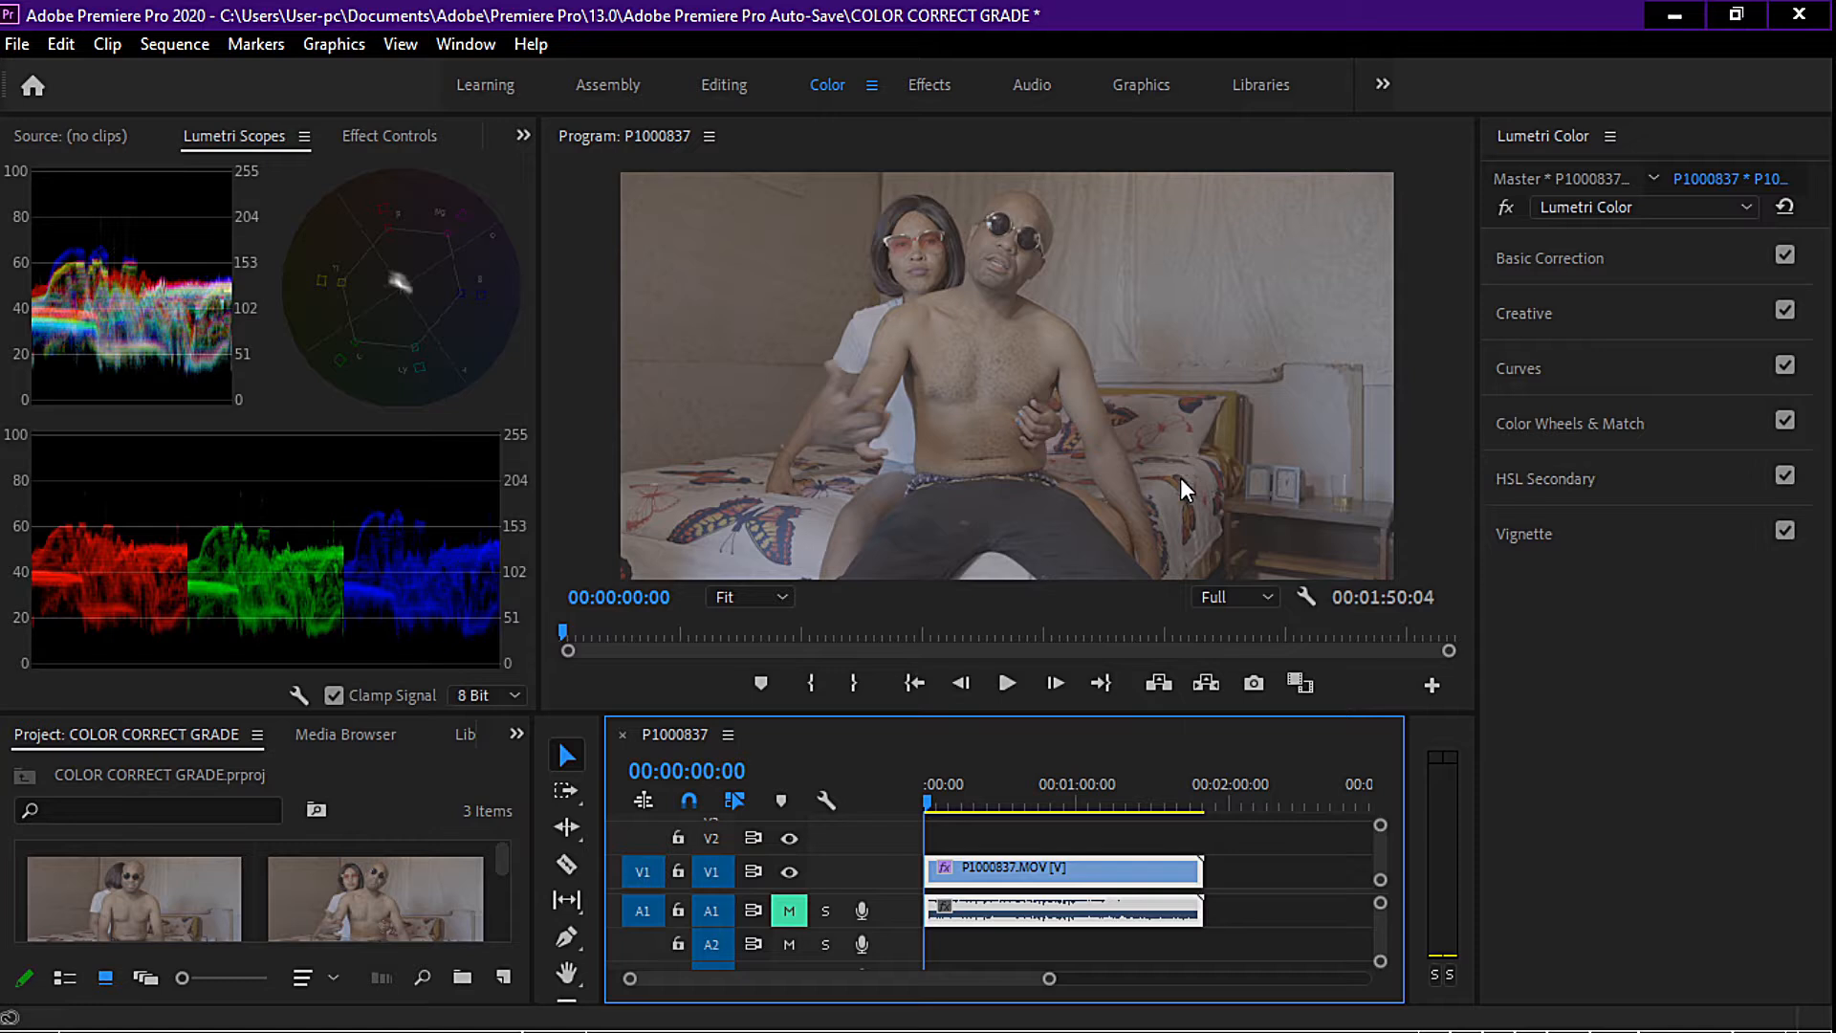
click(1060, 841)
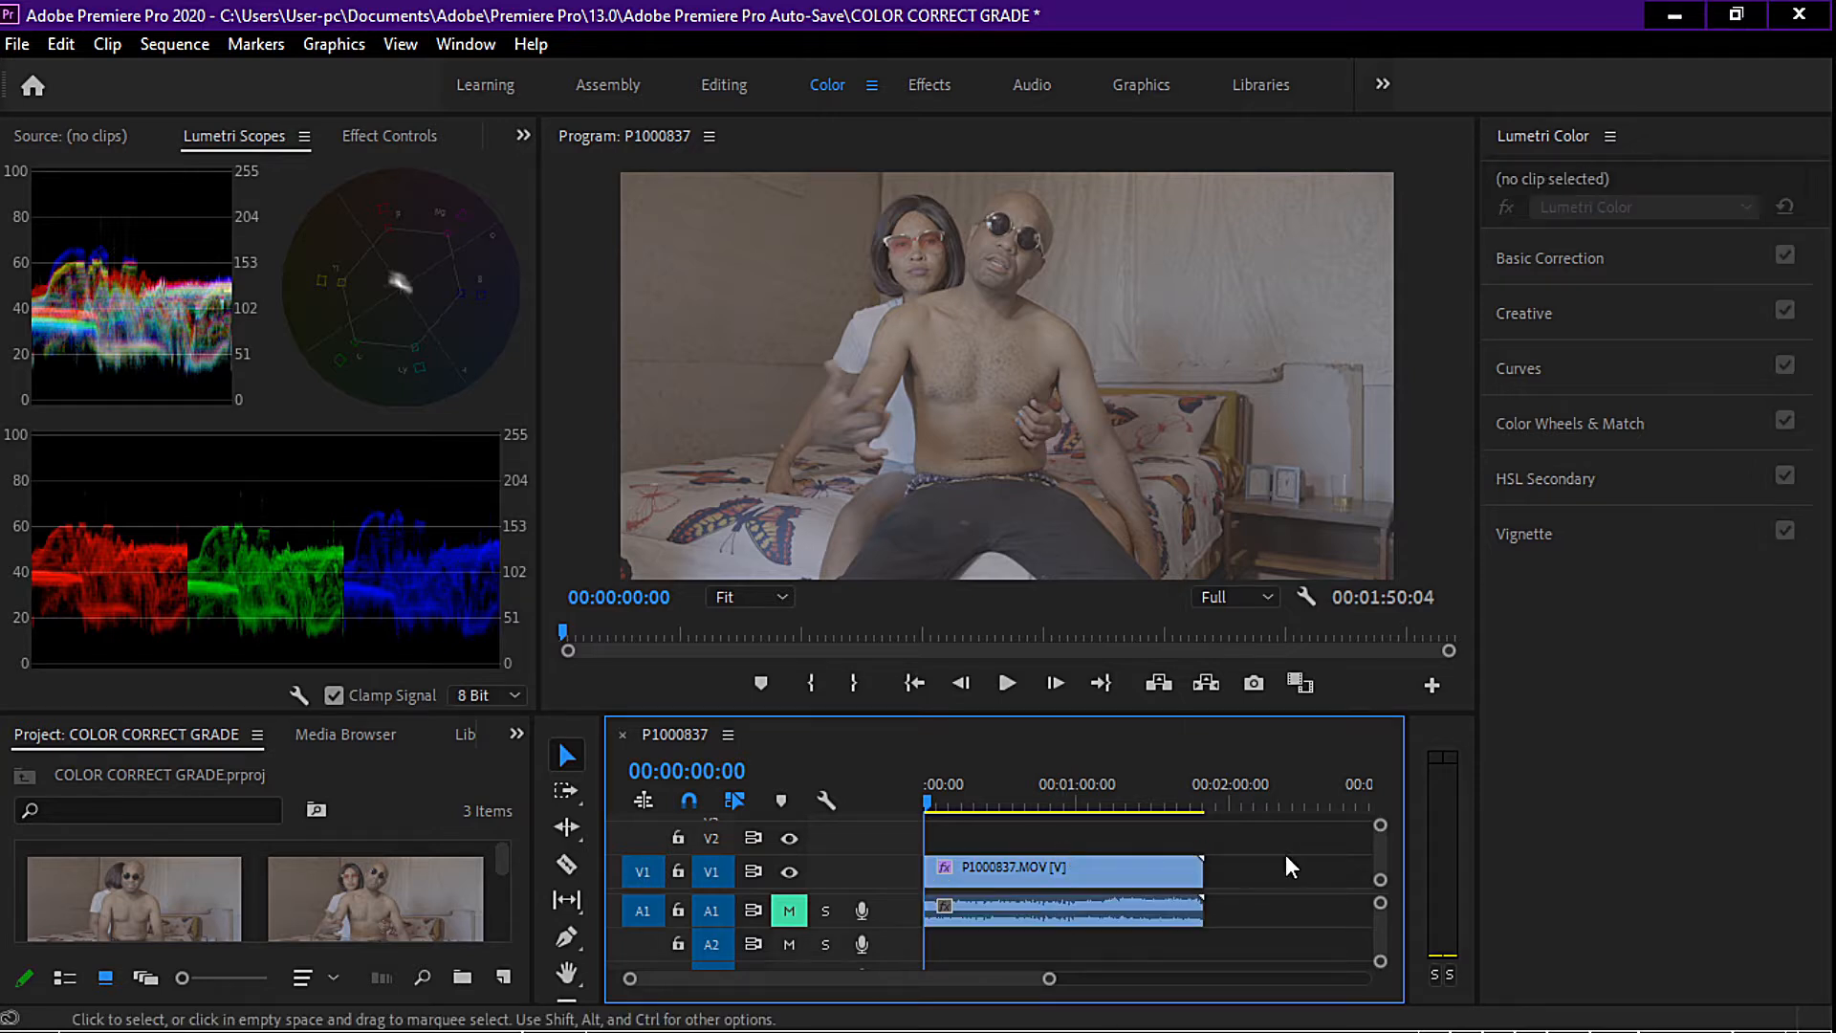
click(1053, 868)
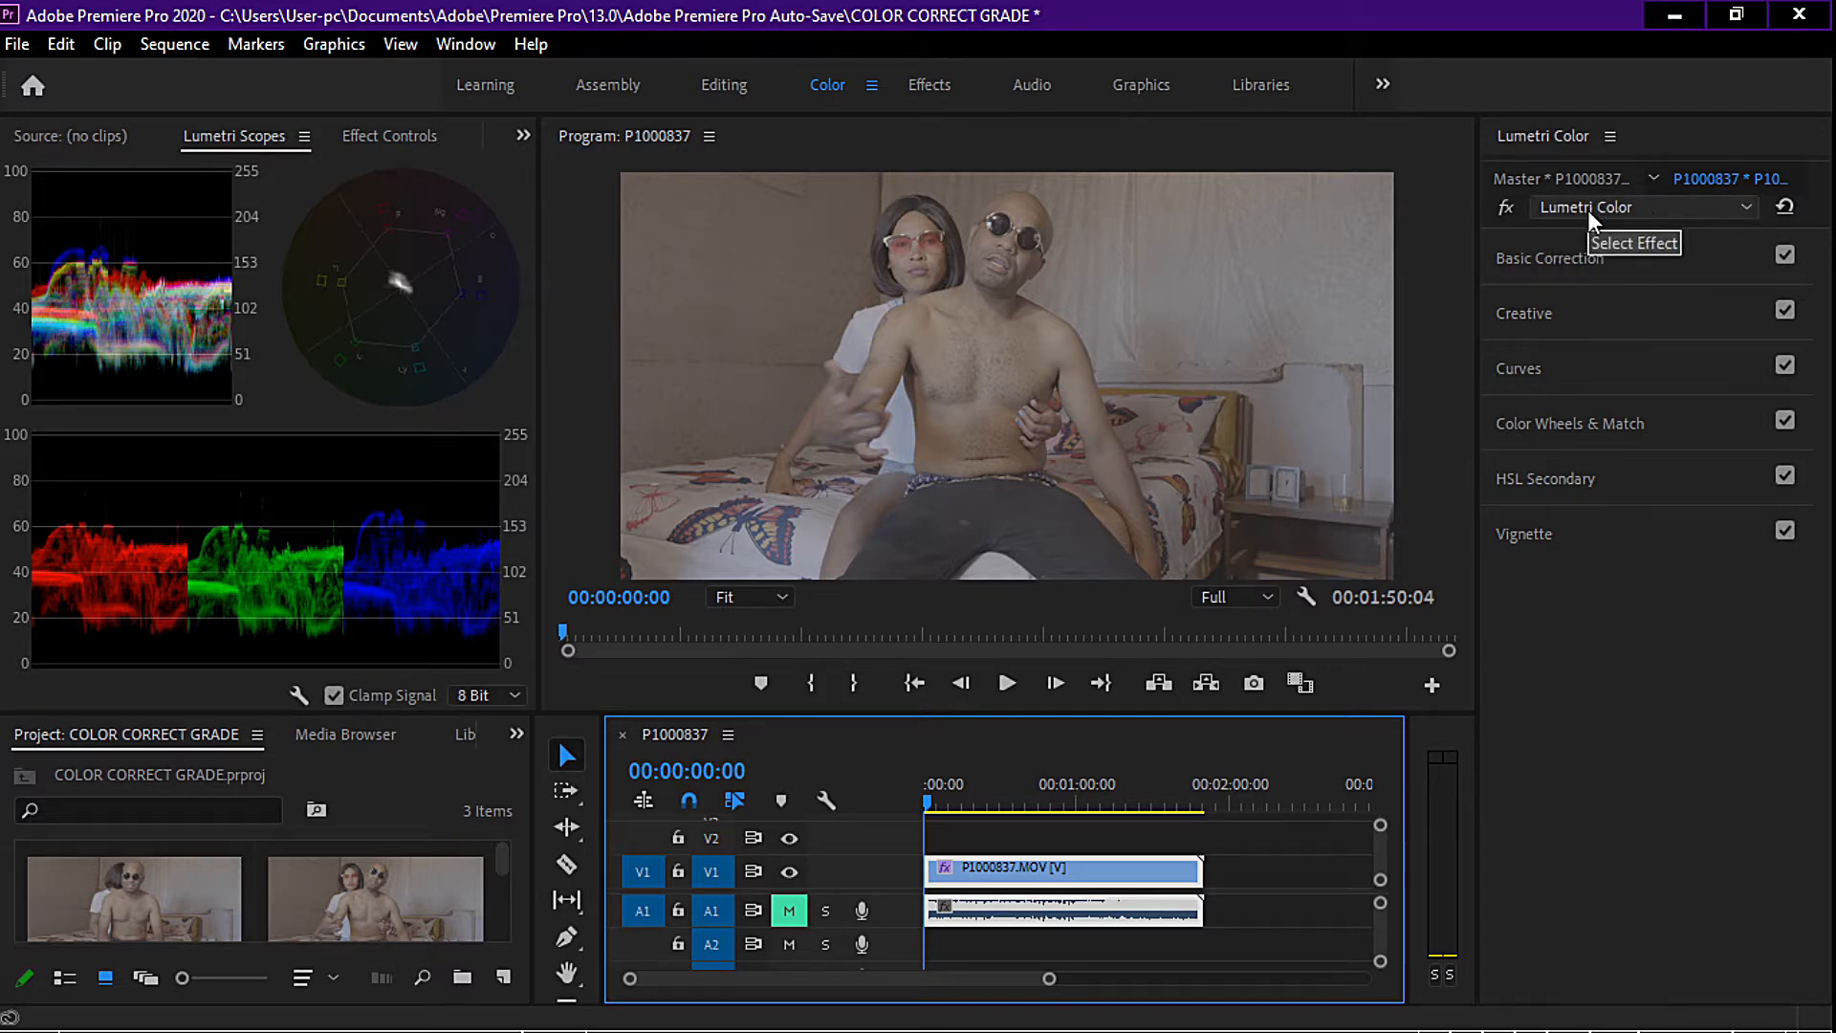
Check the clip's effect controls, expand its Basic Correction settings and bring the Lumetri Scopes back into view.
click(392, 136)
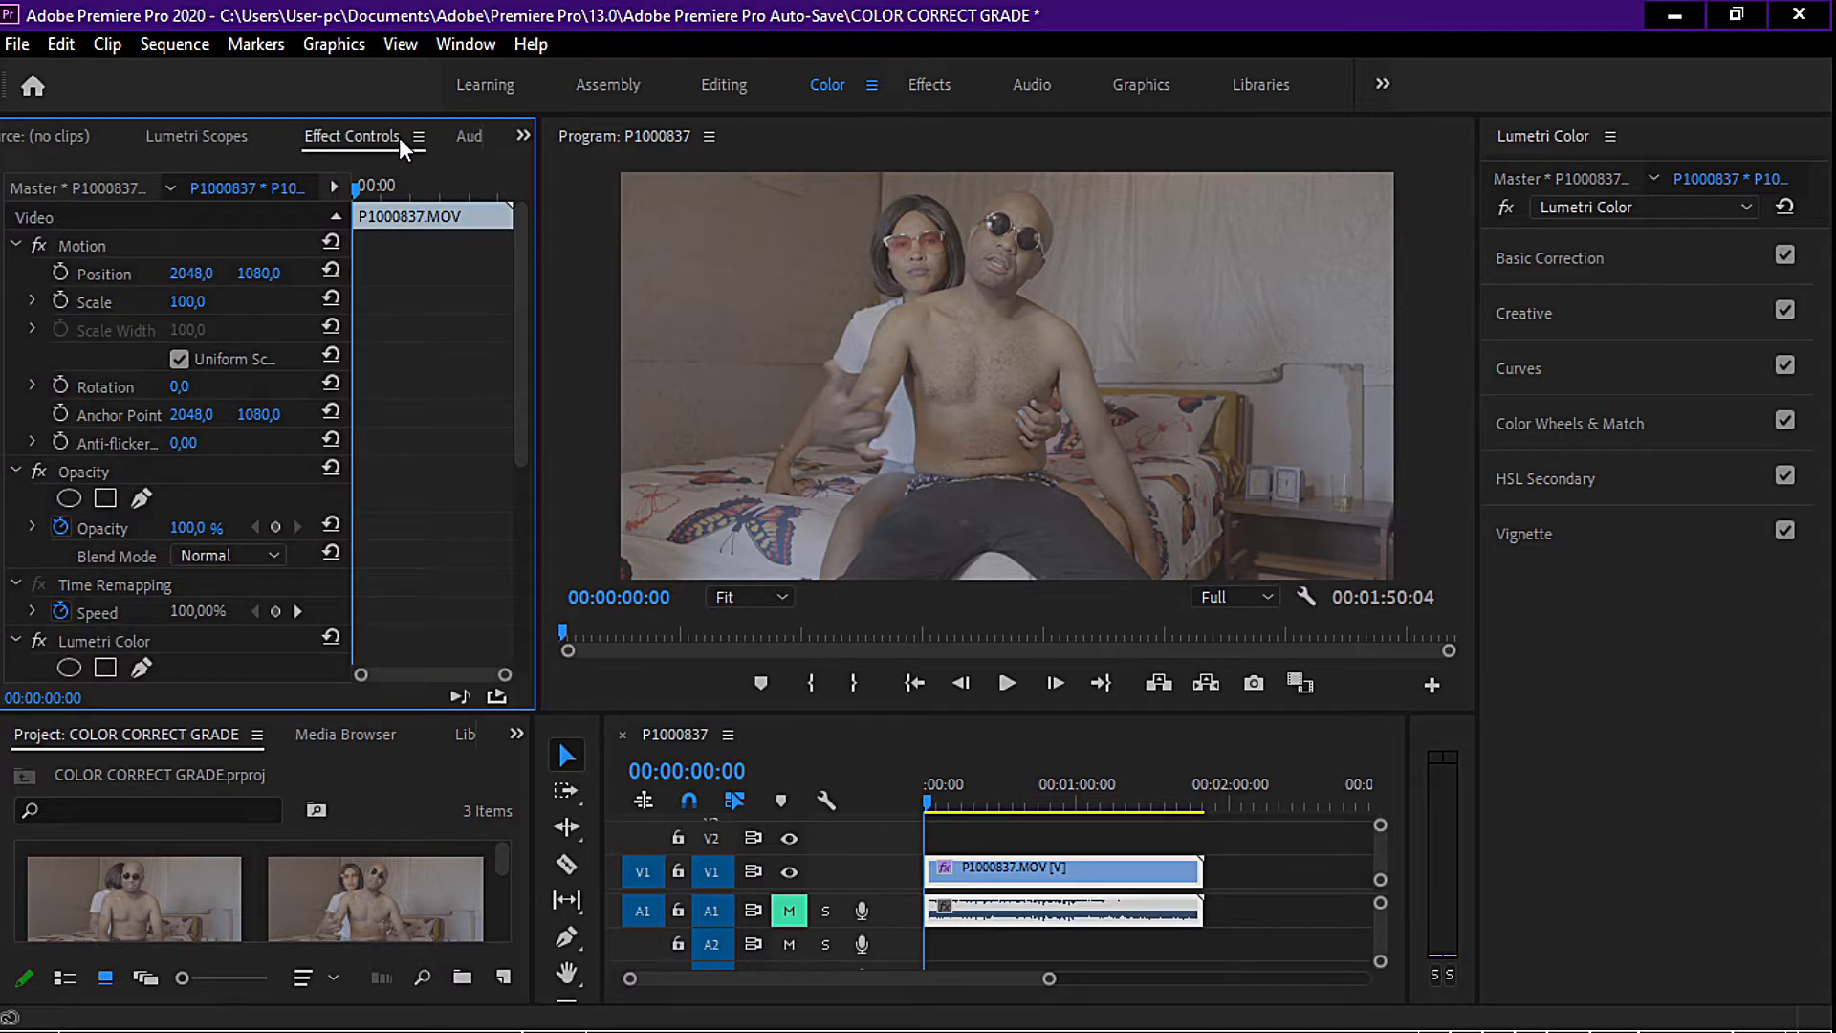
click(517, 732)
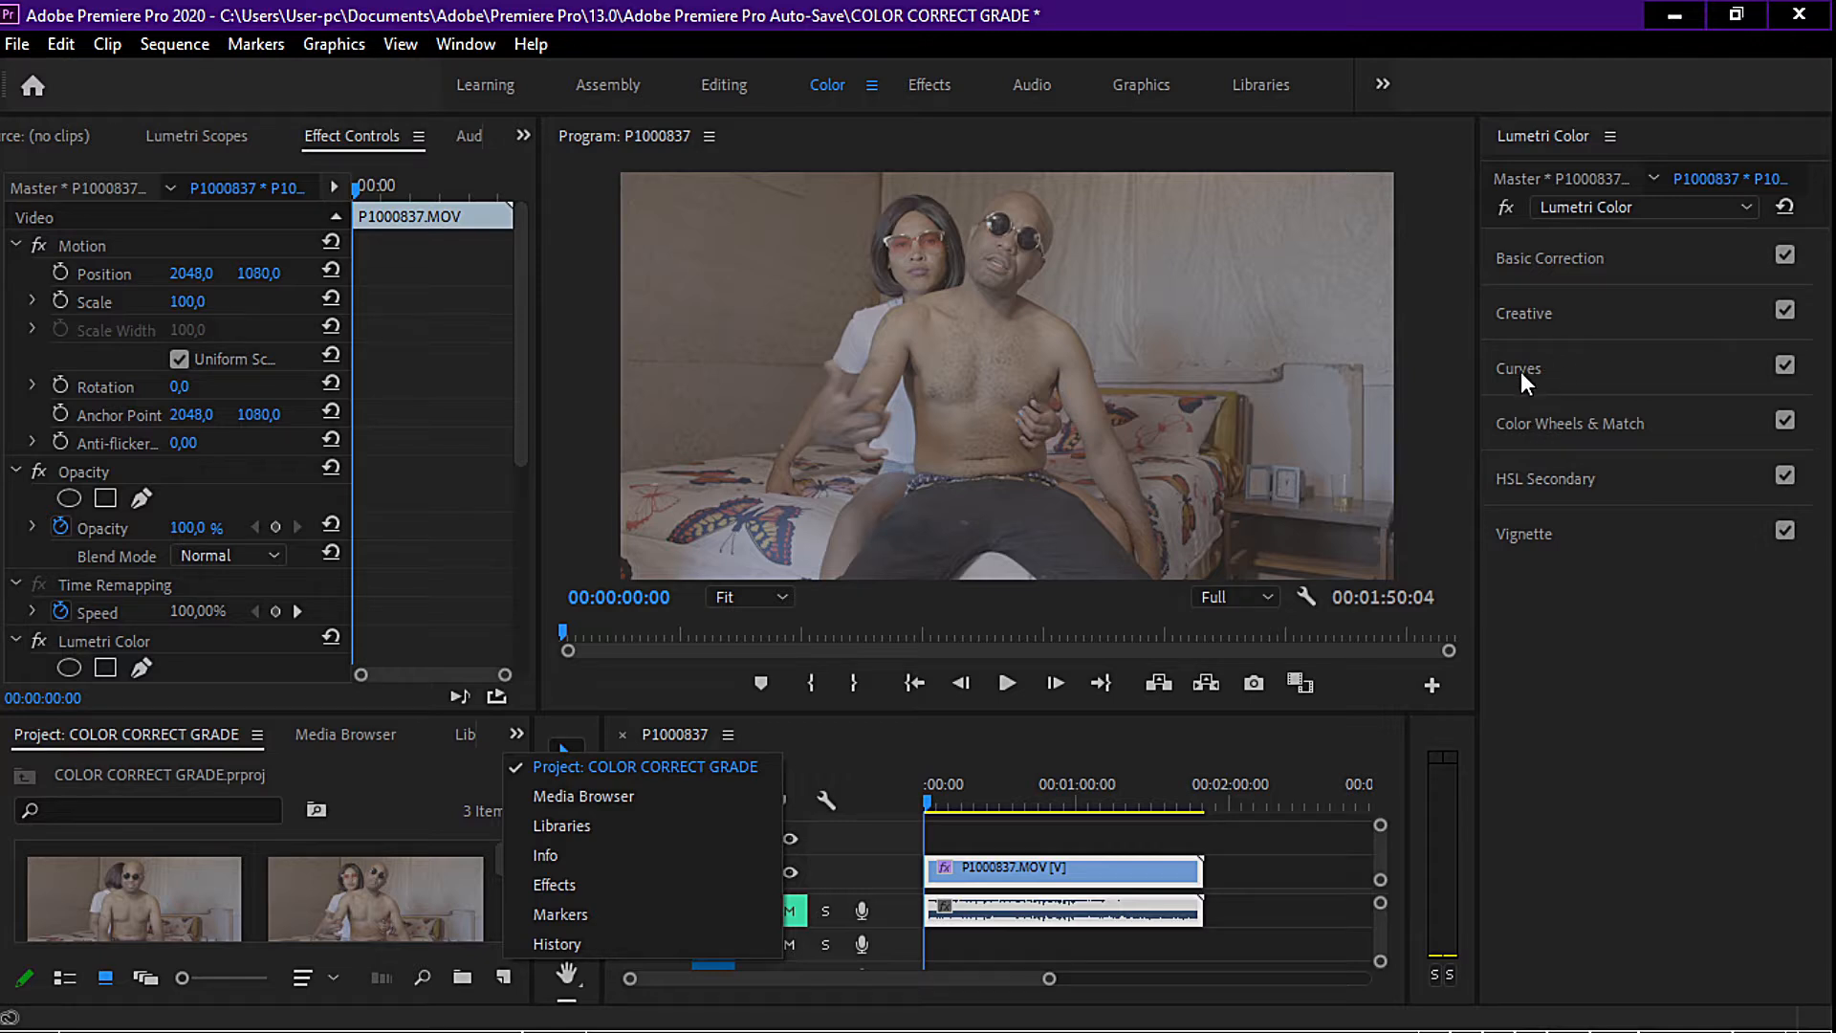
click(1553, 256)
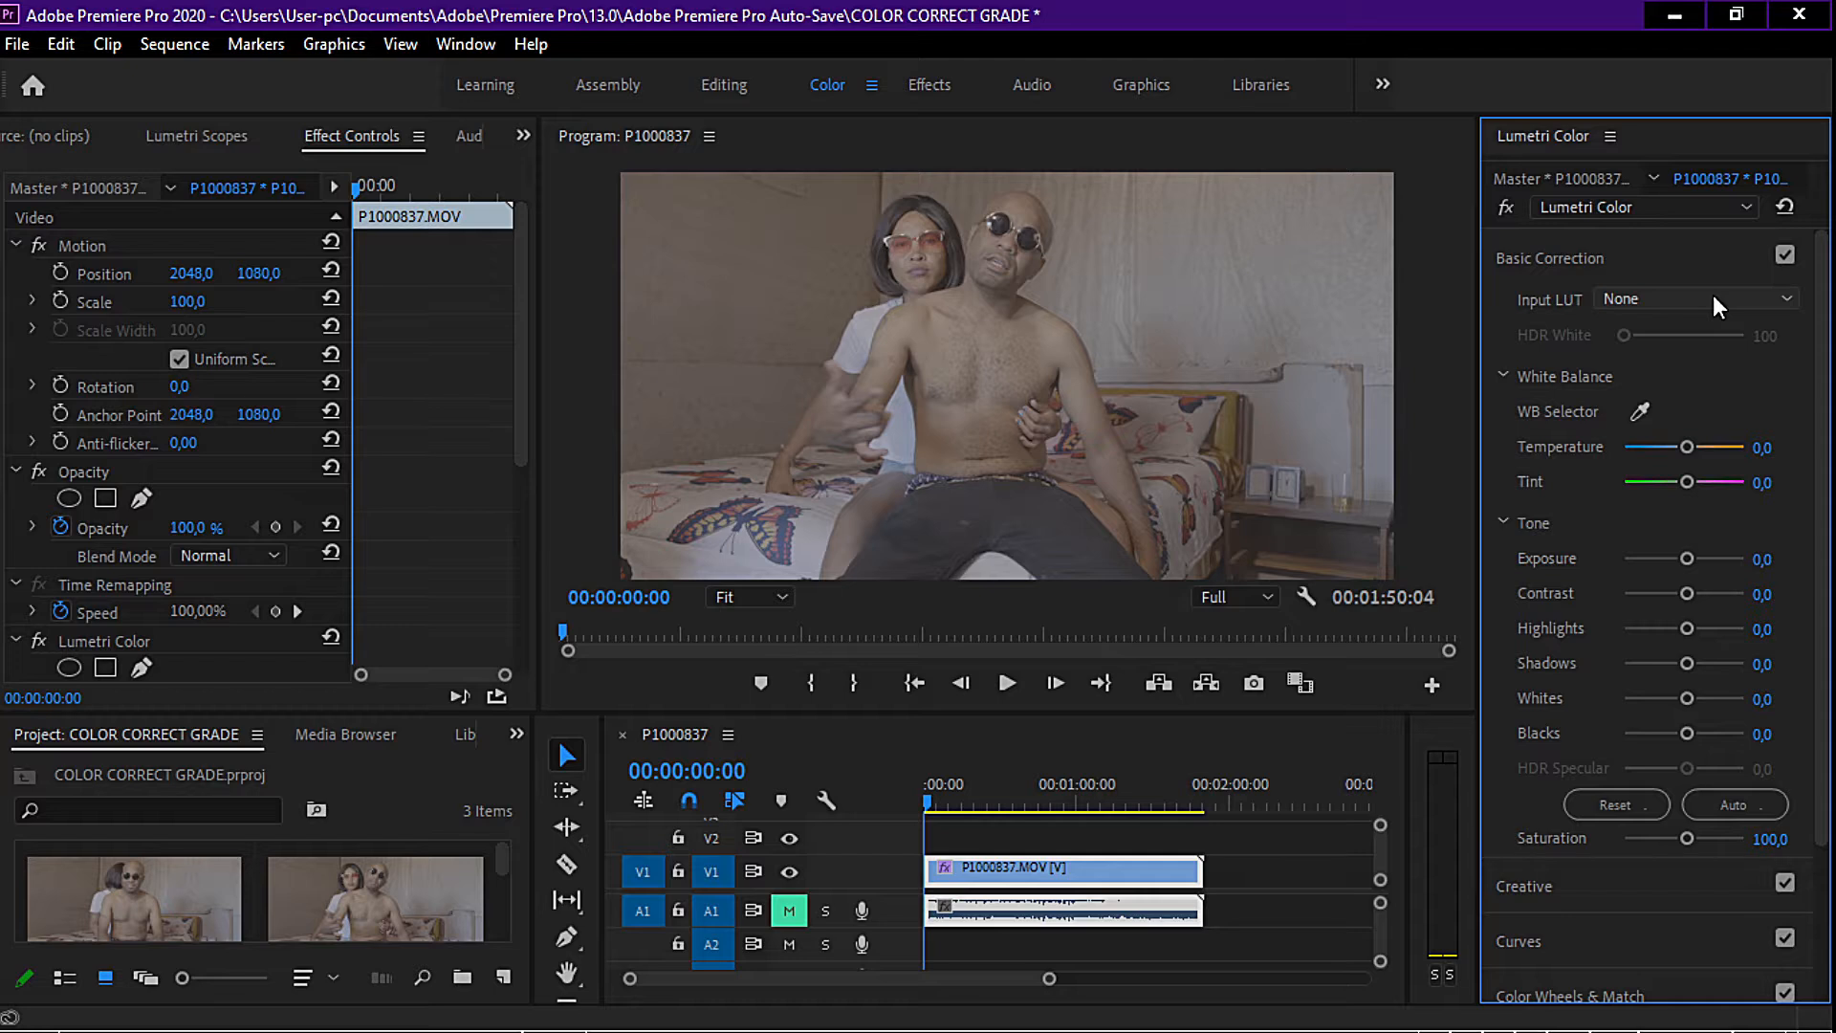
click(207, 140)
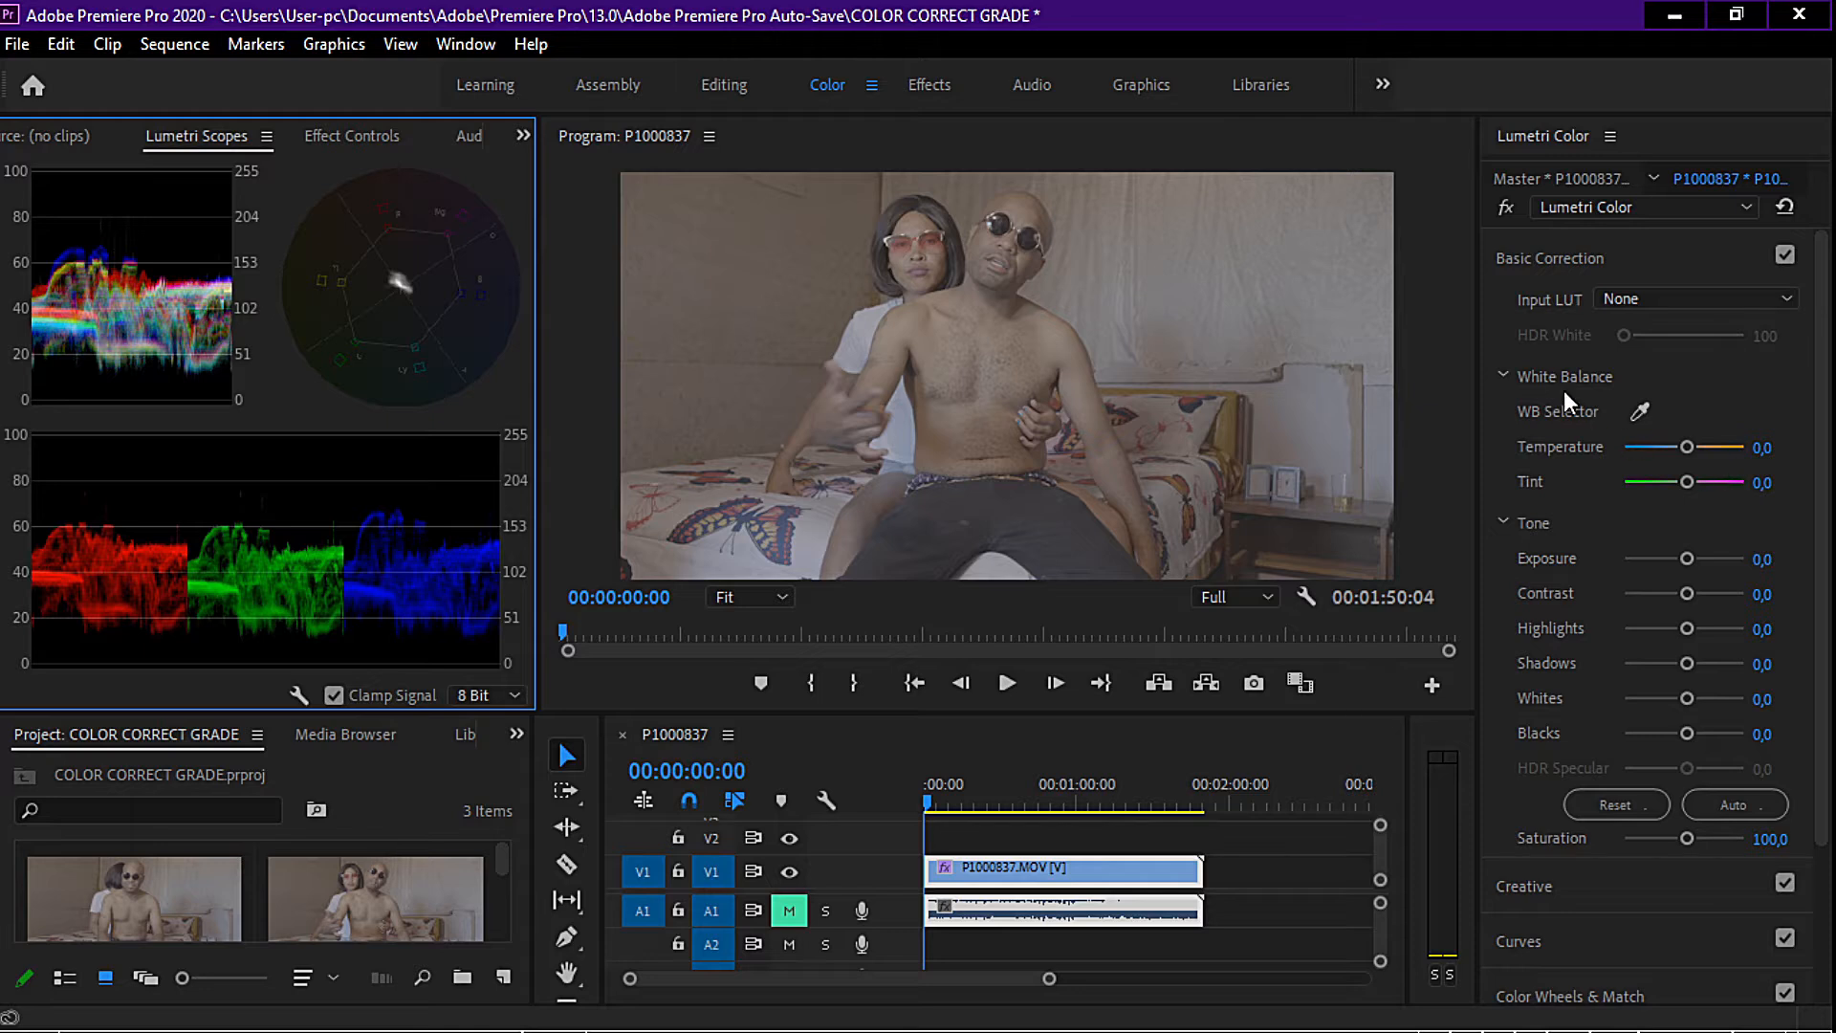
Try white balancing the clip by sampling the woman's white shirt, and undo that correction.
click(1639, 411)
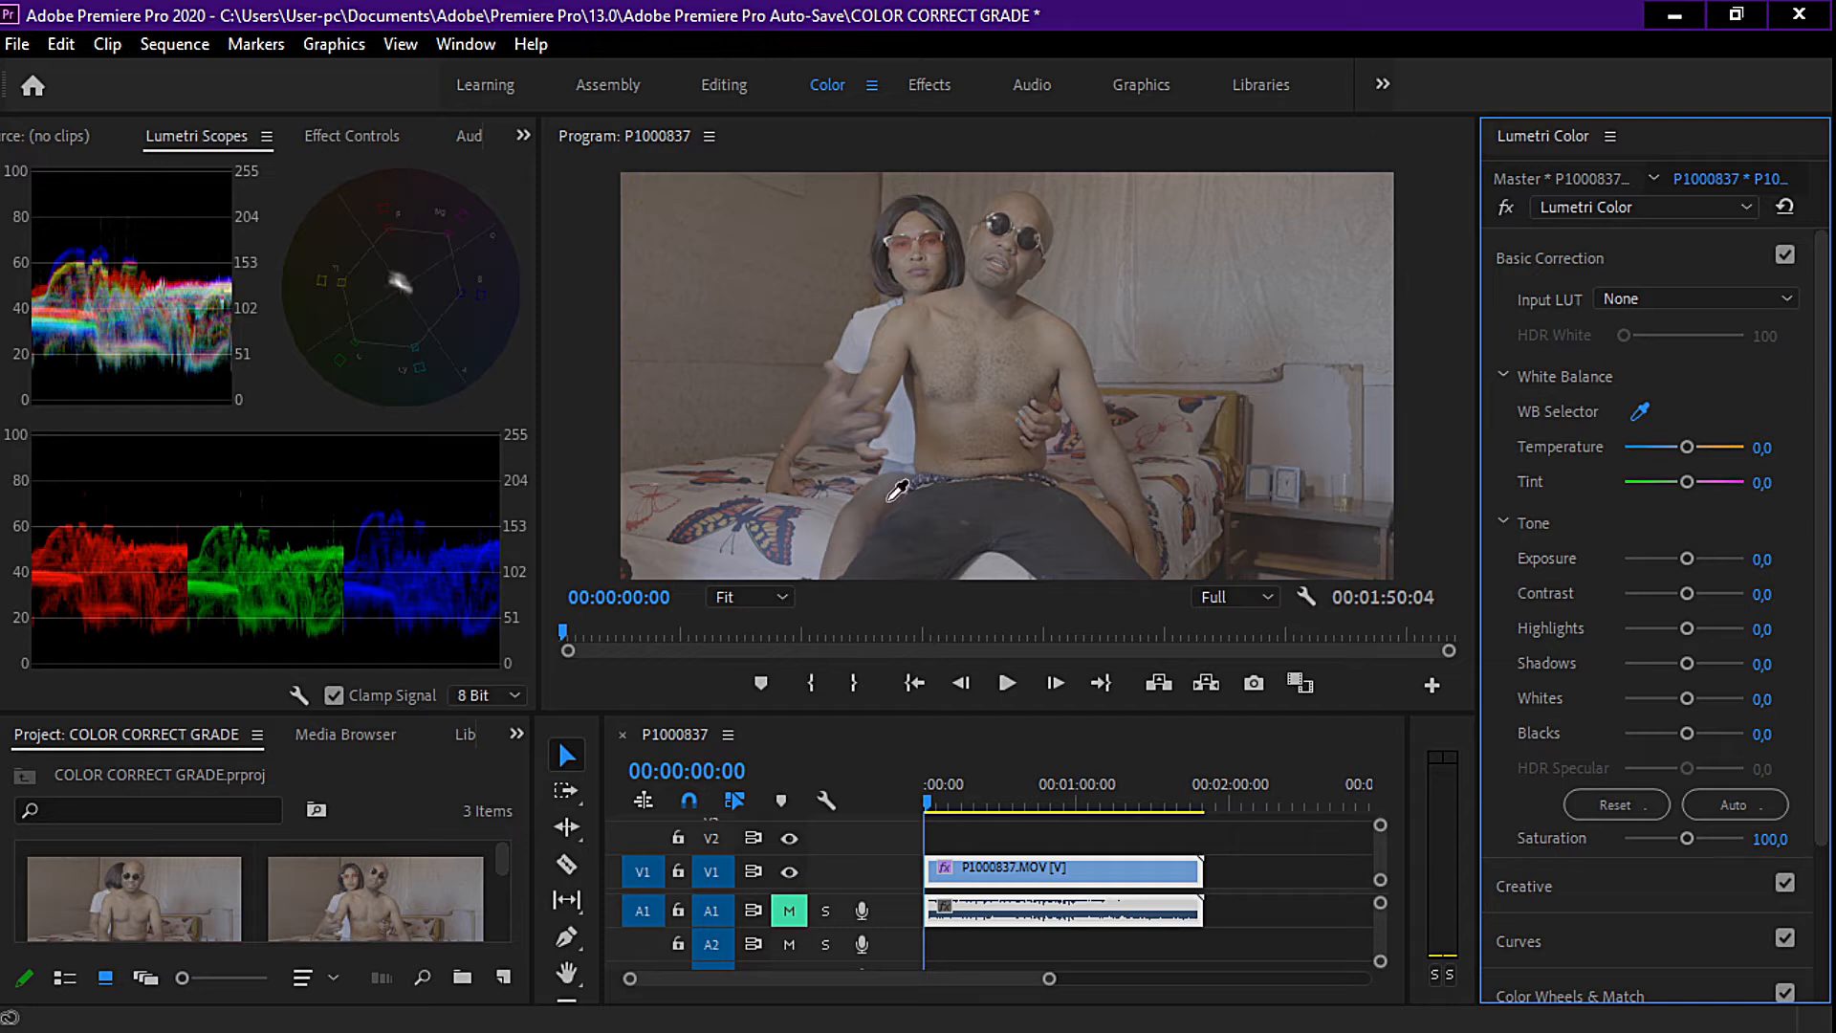
click(873, 317)
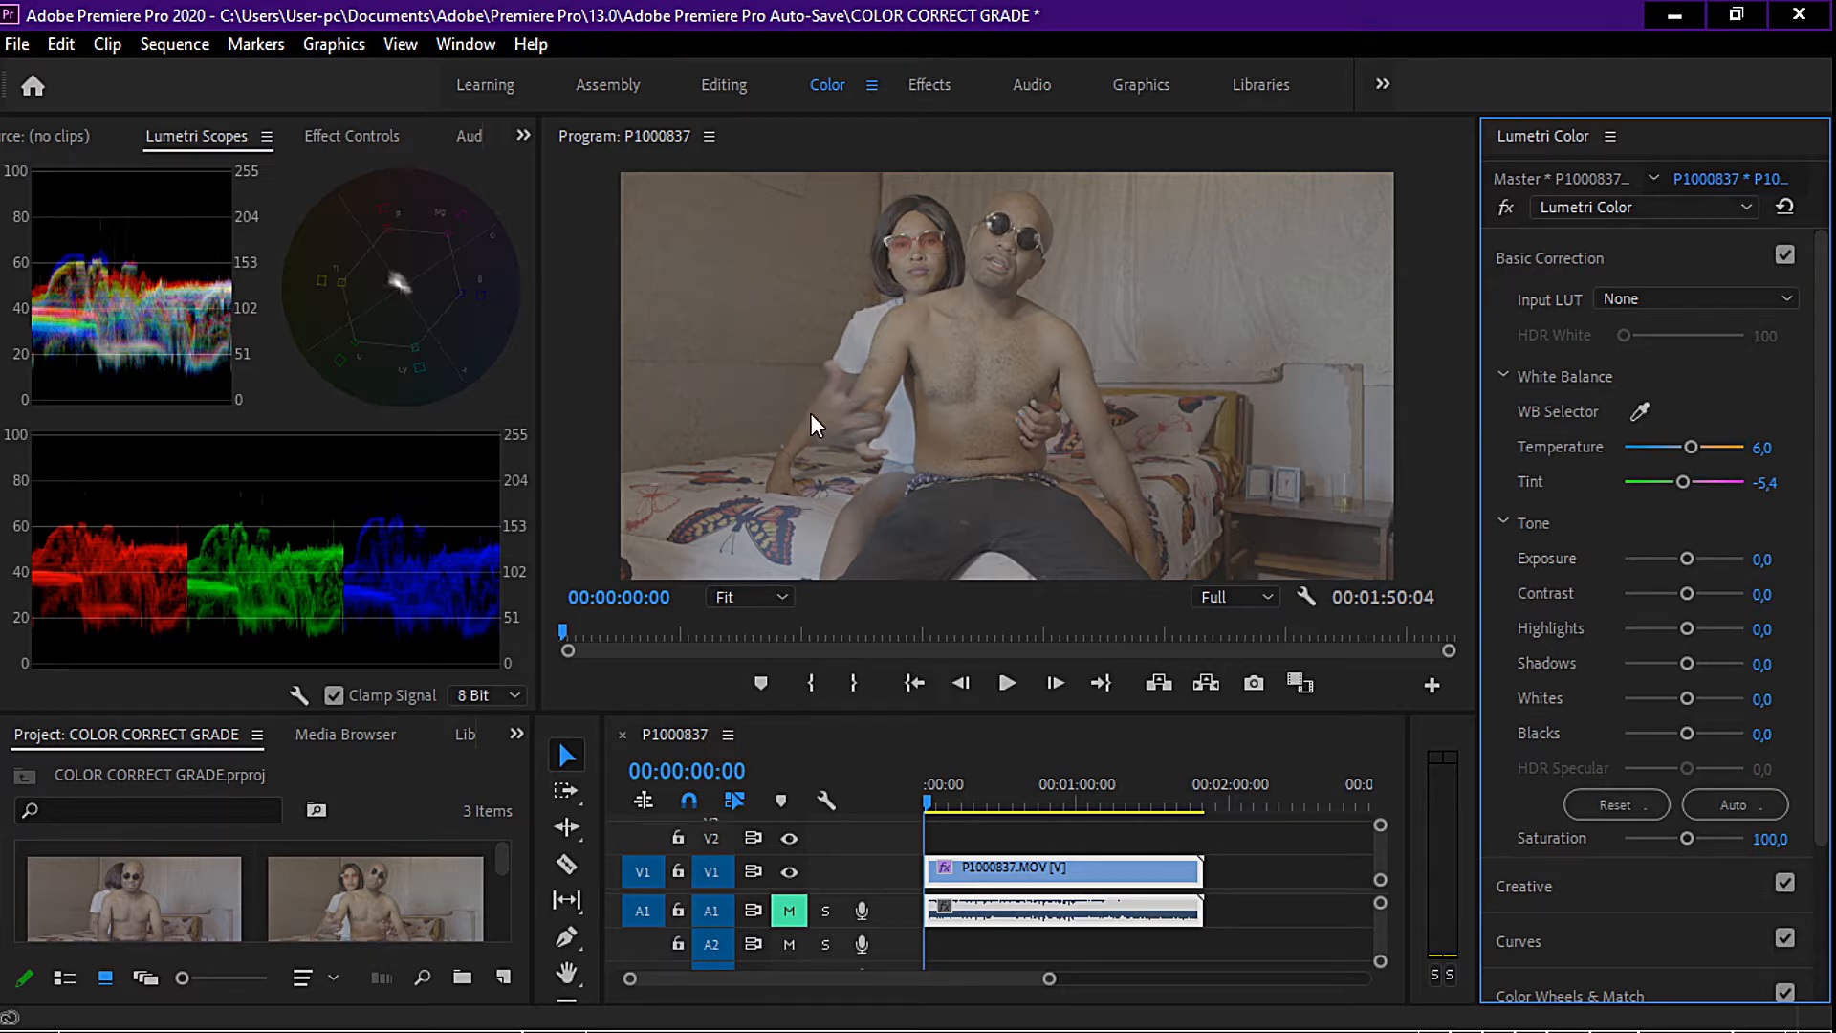
click(73, 46)
click(83, 74)
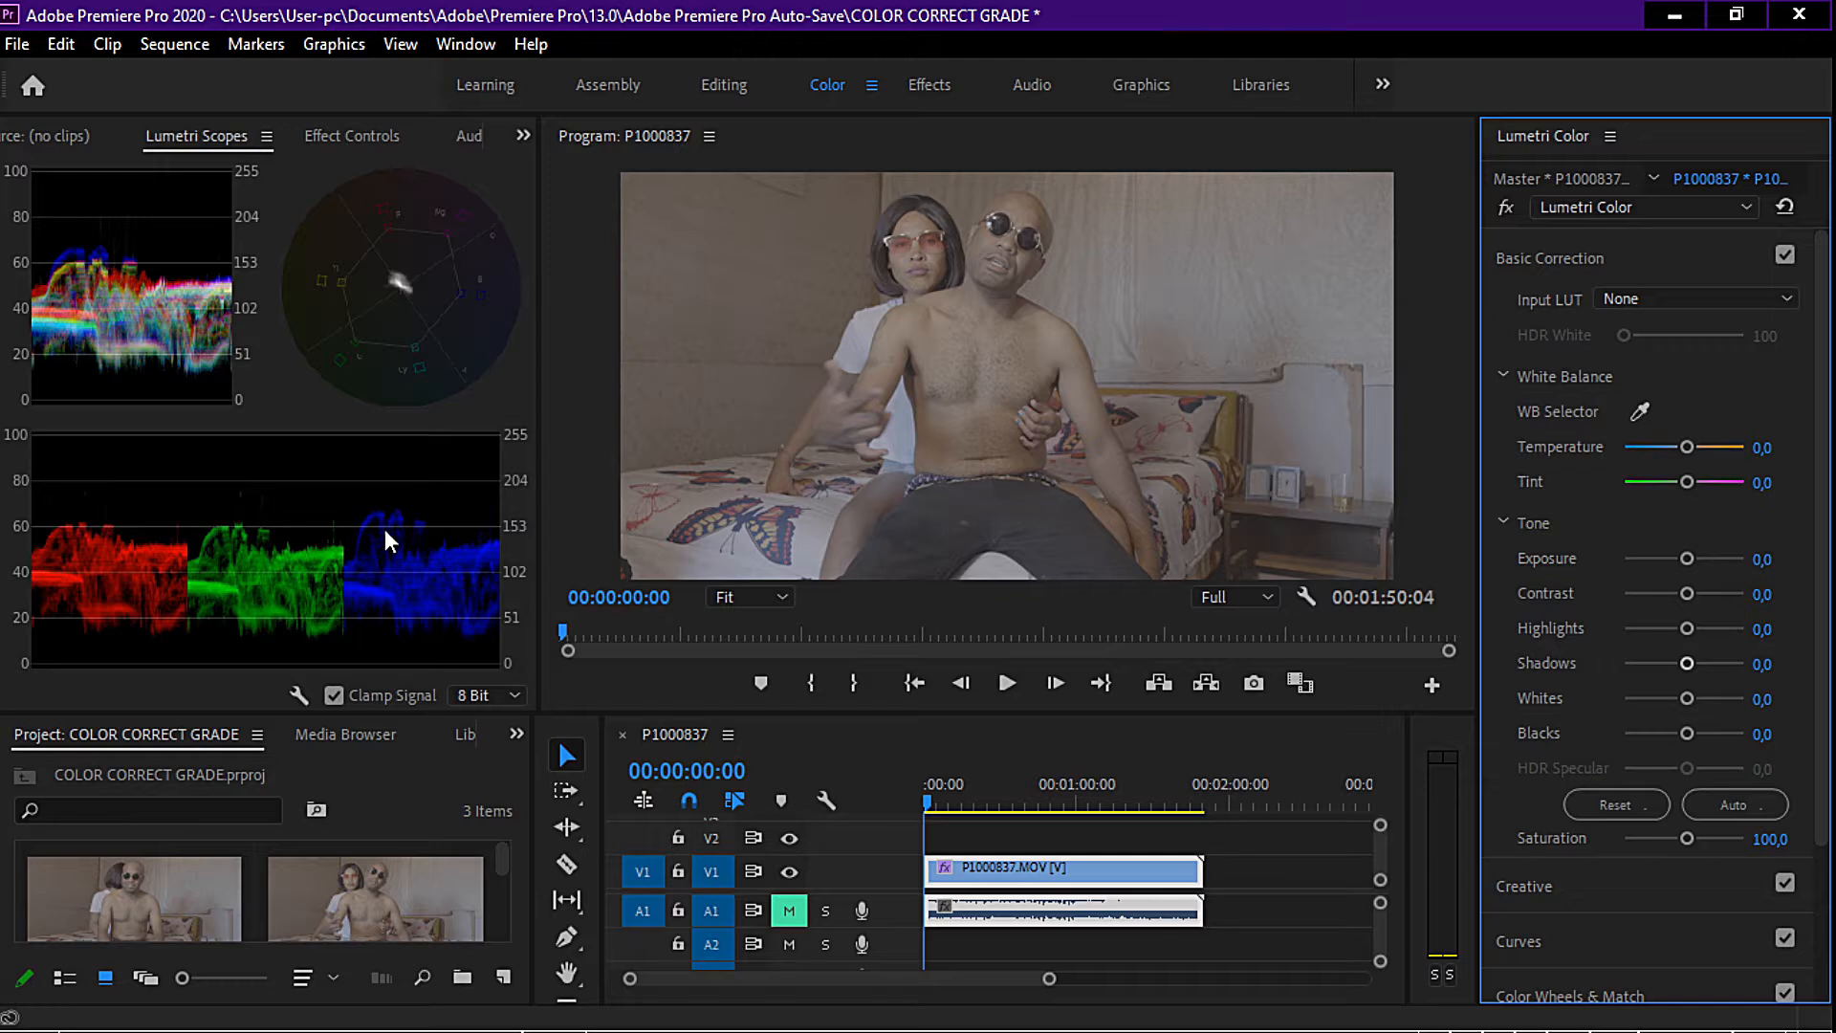
Adjust the clip's white balance to temperature 13.3 and tint -13.3, and collapse Basic Correction.
drag(1689, 445, 1690, 447)
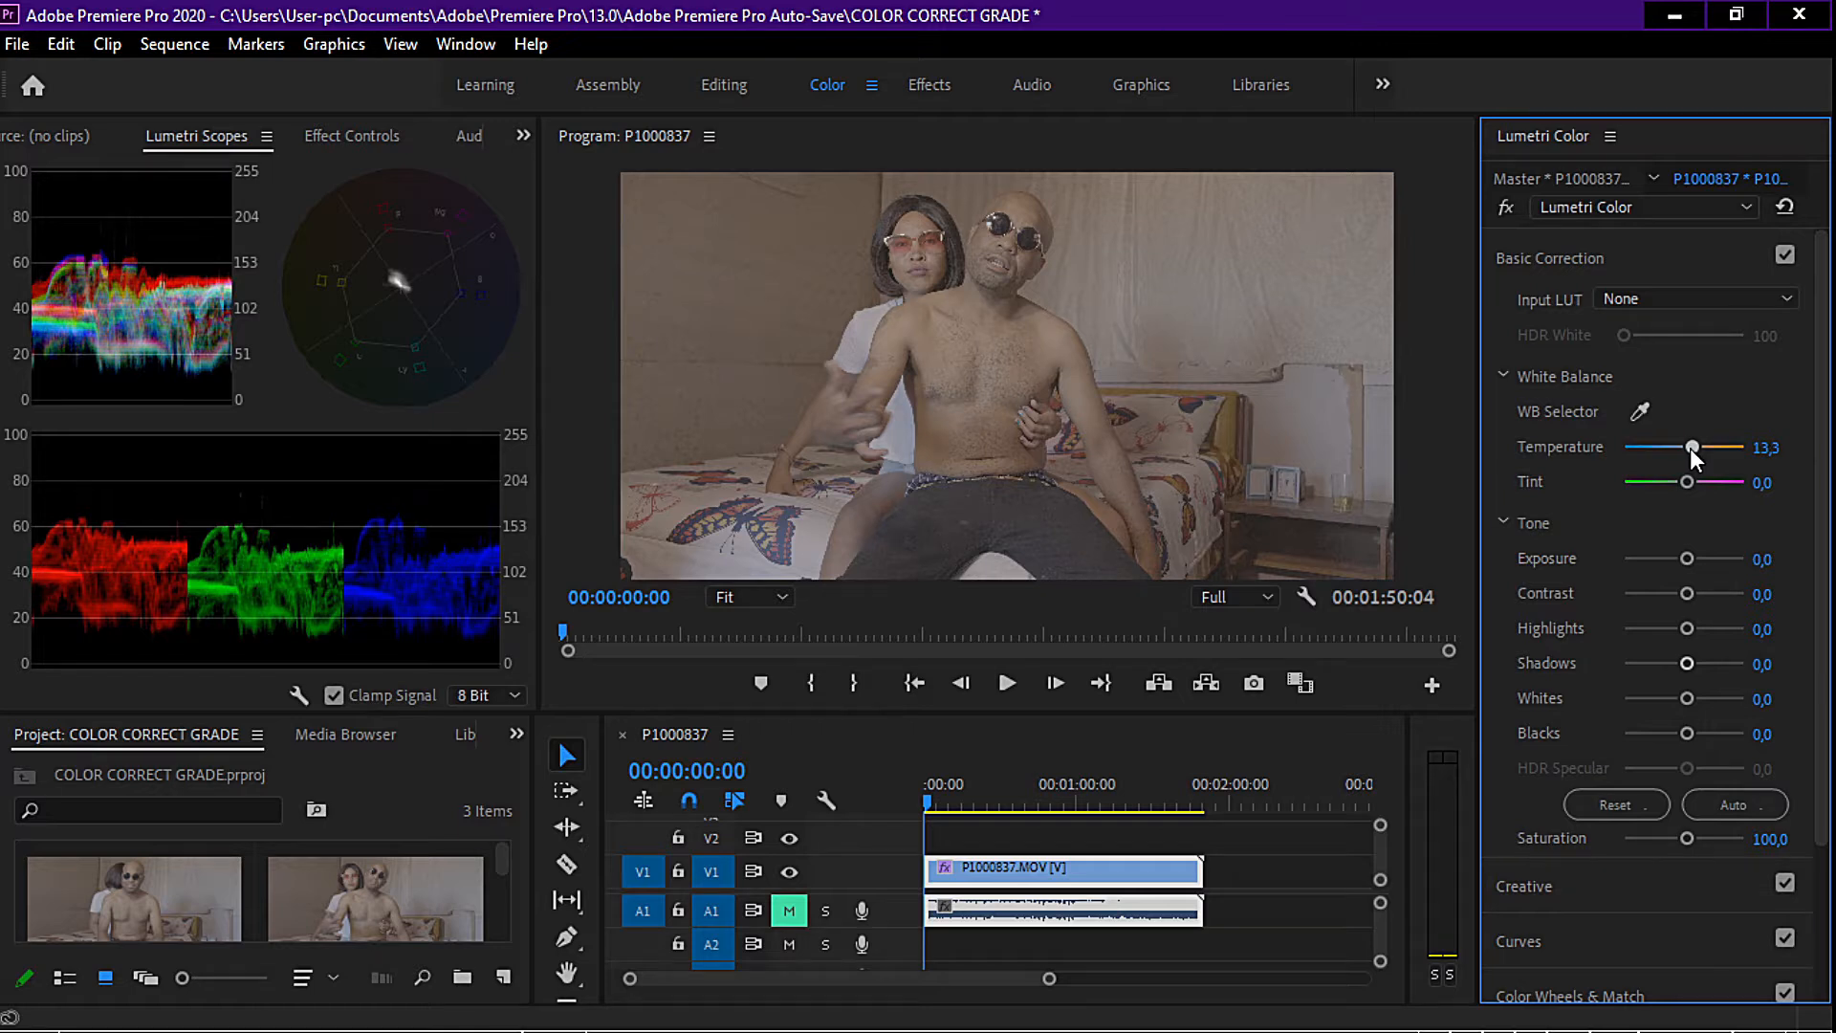
drag(1684, 485, 1675, 482)
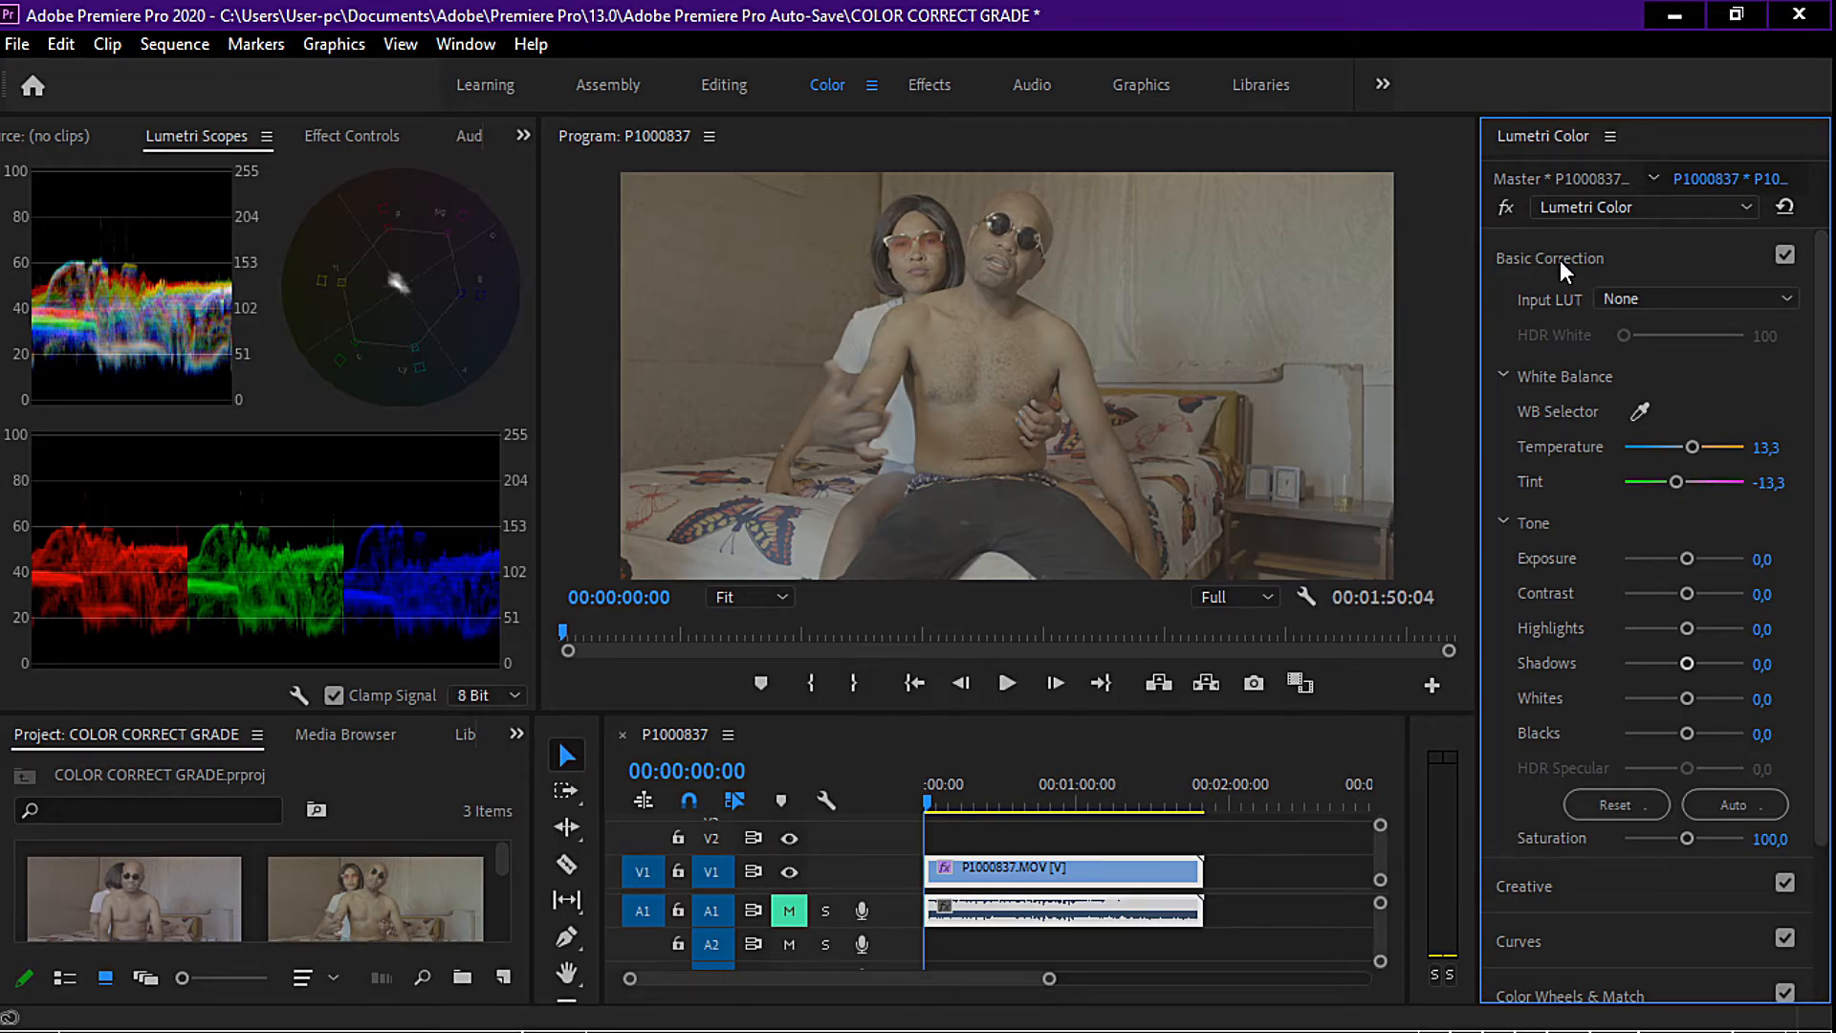
click(1559, 260)
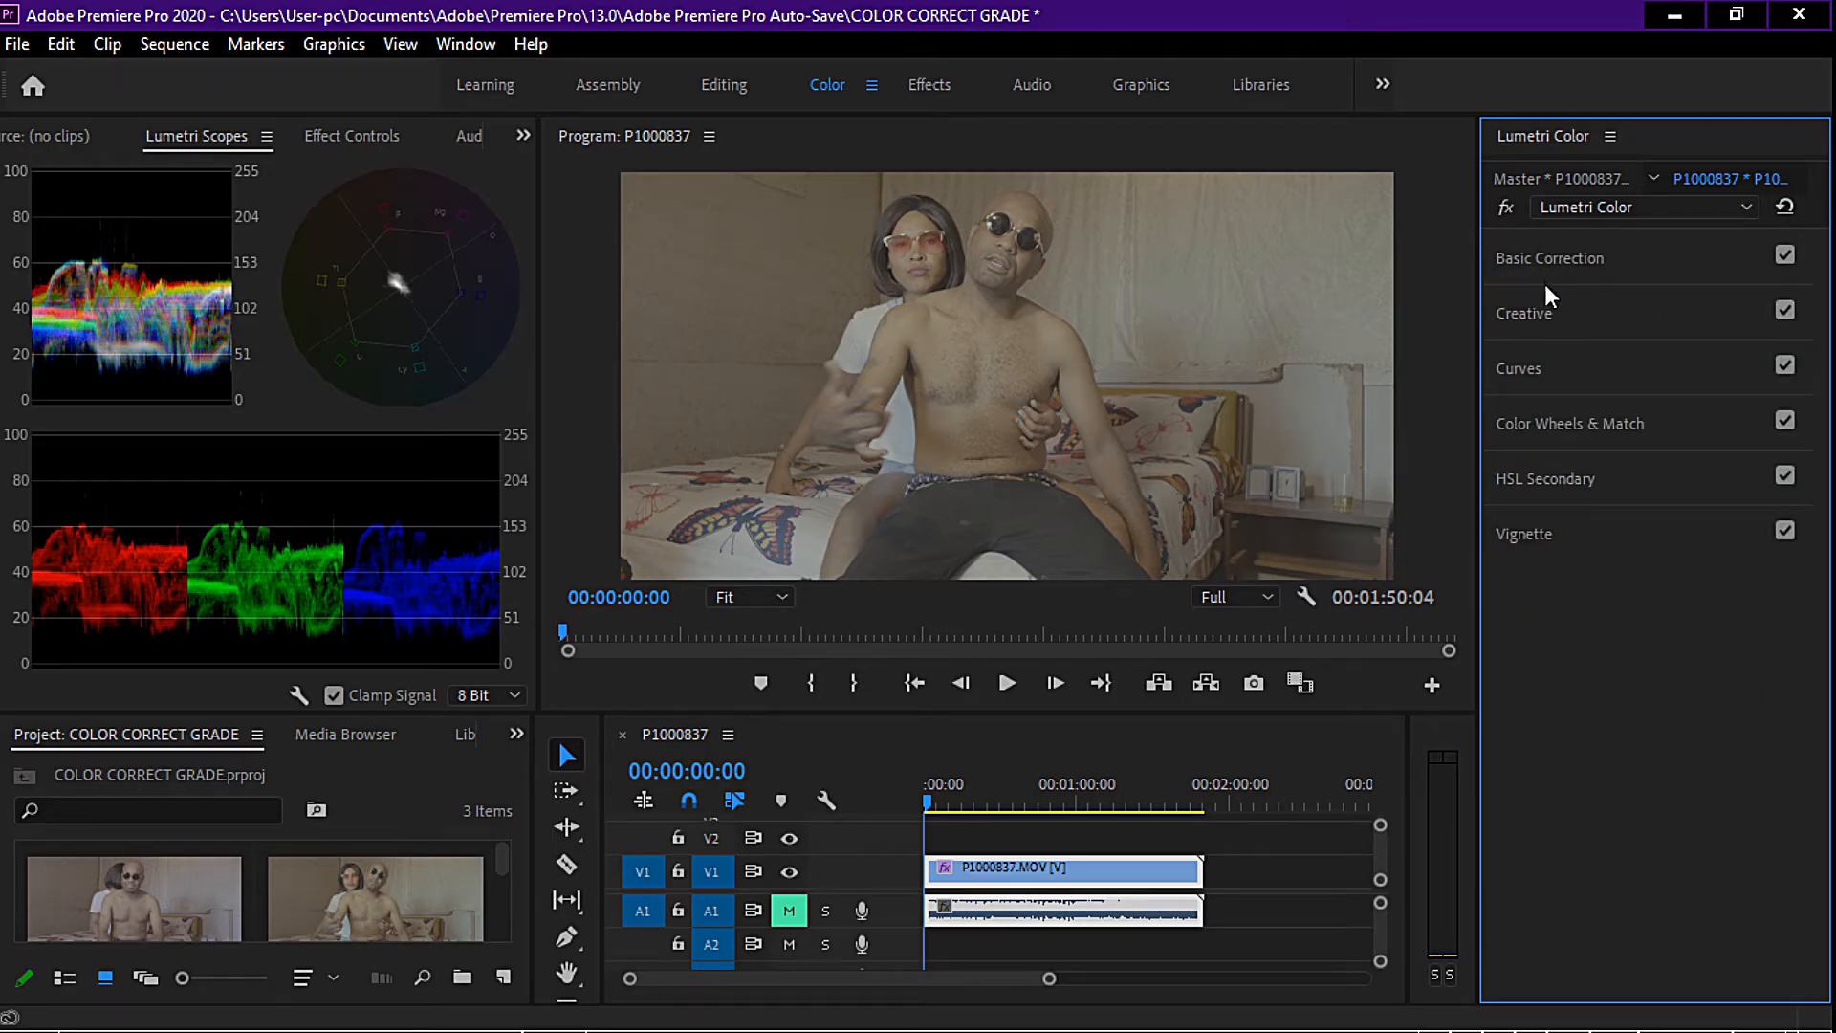
Shape the white RGB curve into an S-curve with three points, lowering the shadows, raising the highlights and keeping the midpoint near the diagonal.
click(1518, 369)
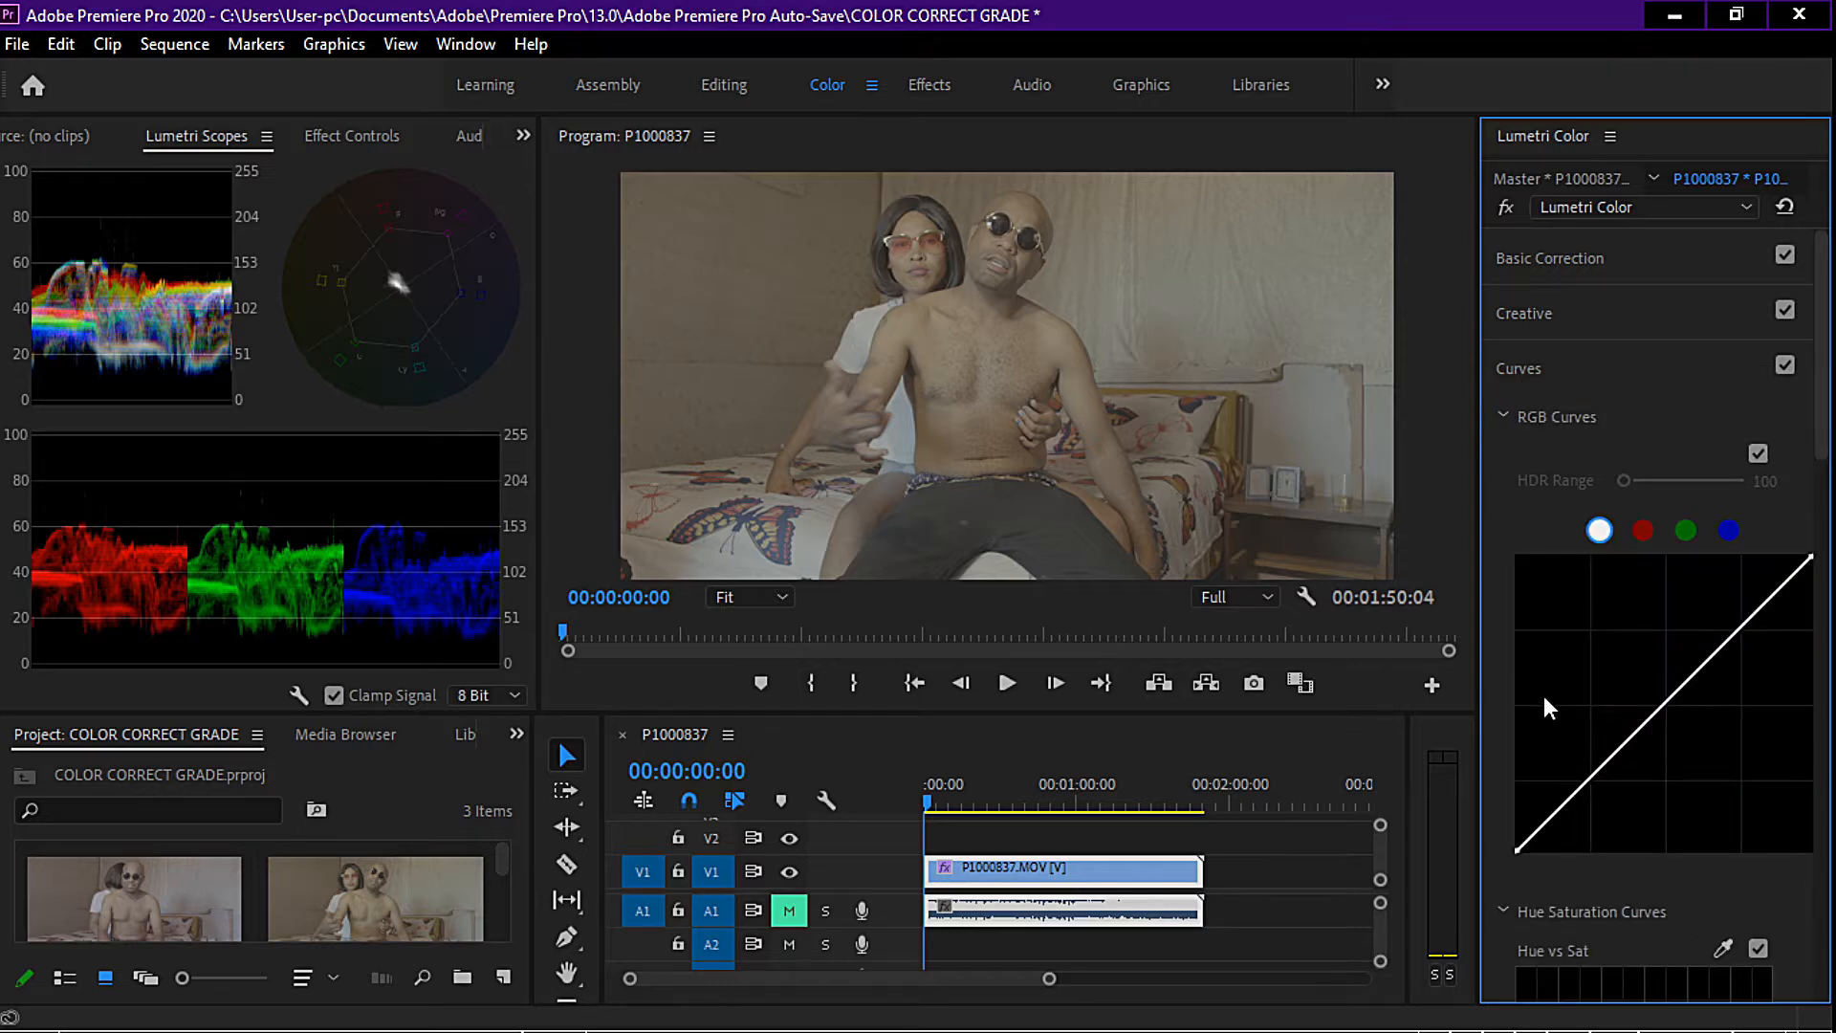
click(1562, 806)
click(1624, 743)
click(1702, 667)
drag(1562, 808, 1585, 825)
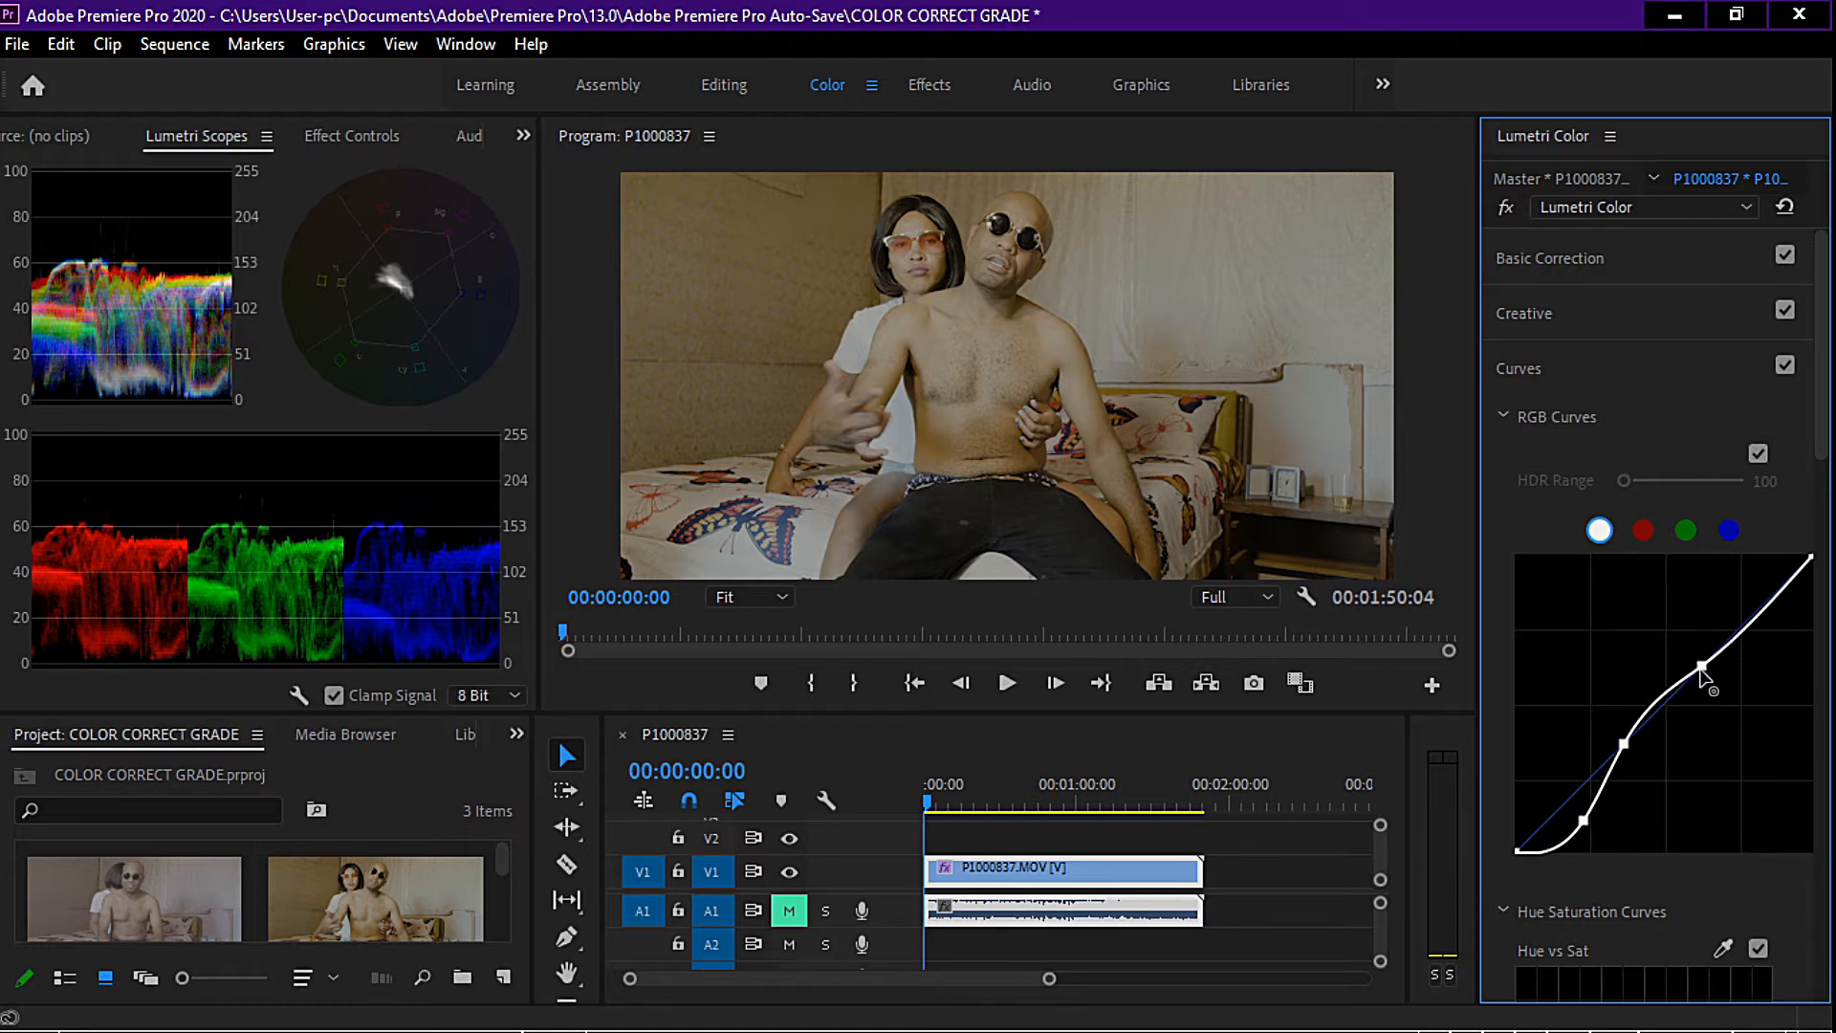
drag(1701, 667, 1669, 648)
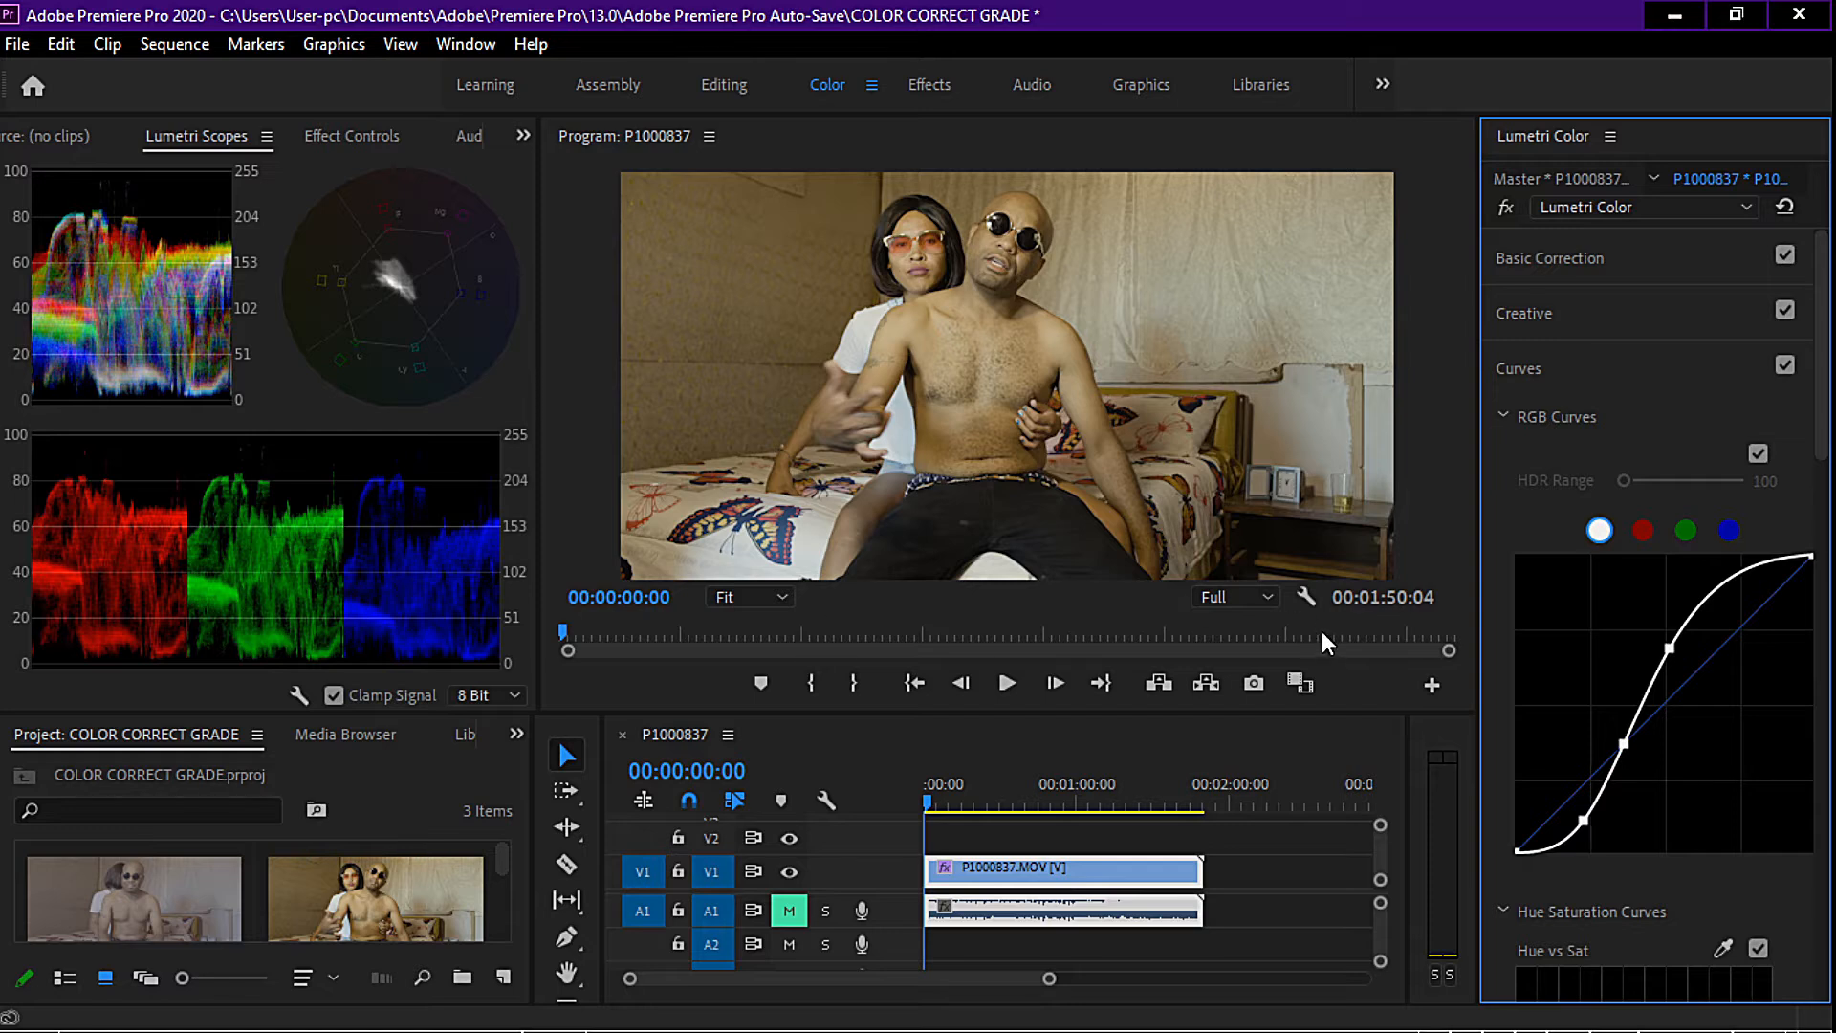
click(1666, 646)
drag(1623, 744, 1621, 741)
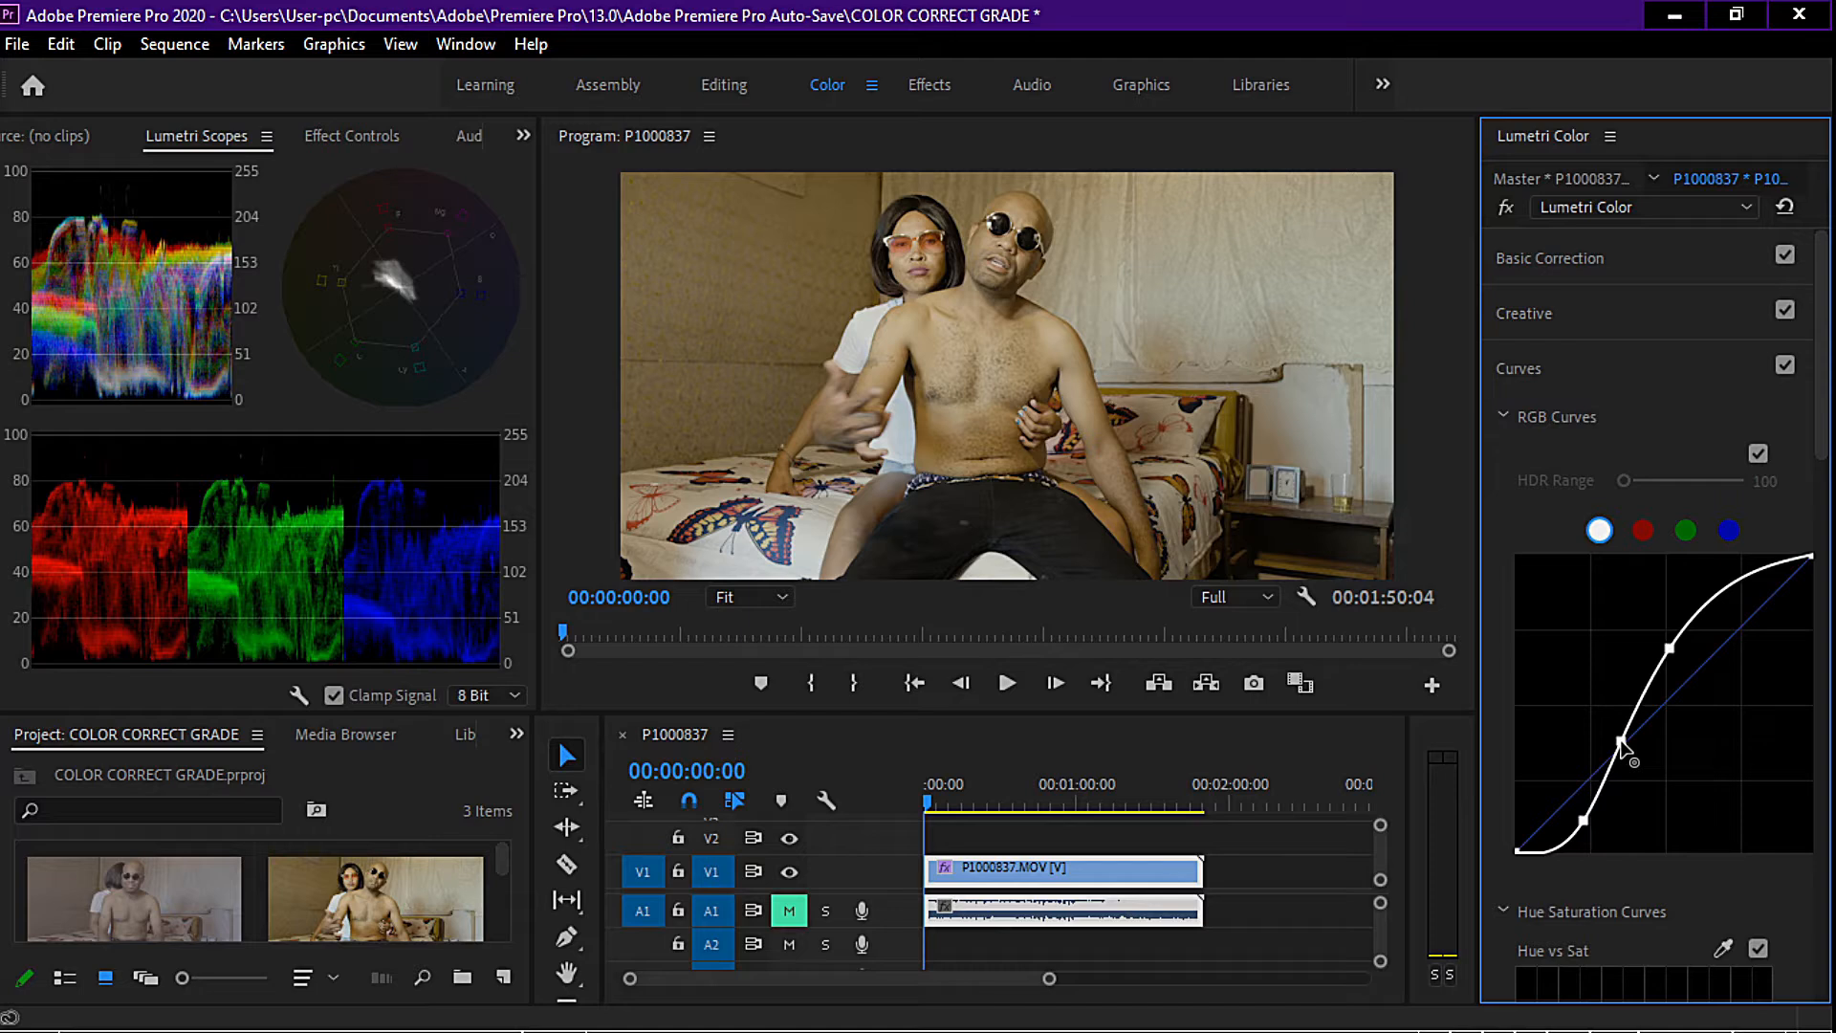
drag(1621, 744, 1622, 746)
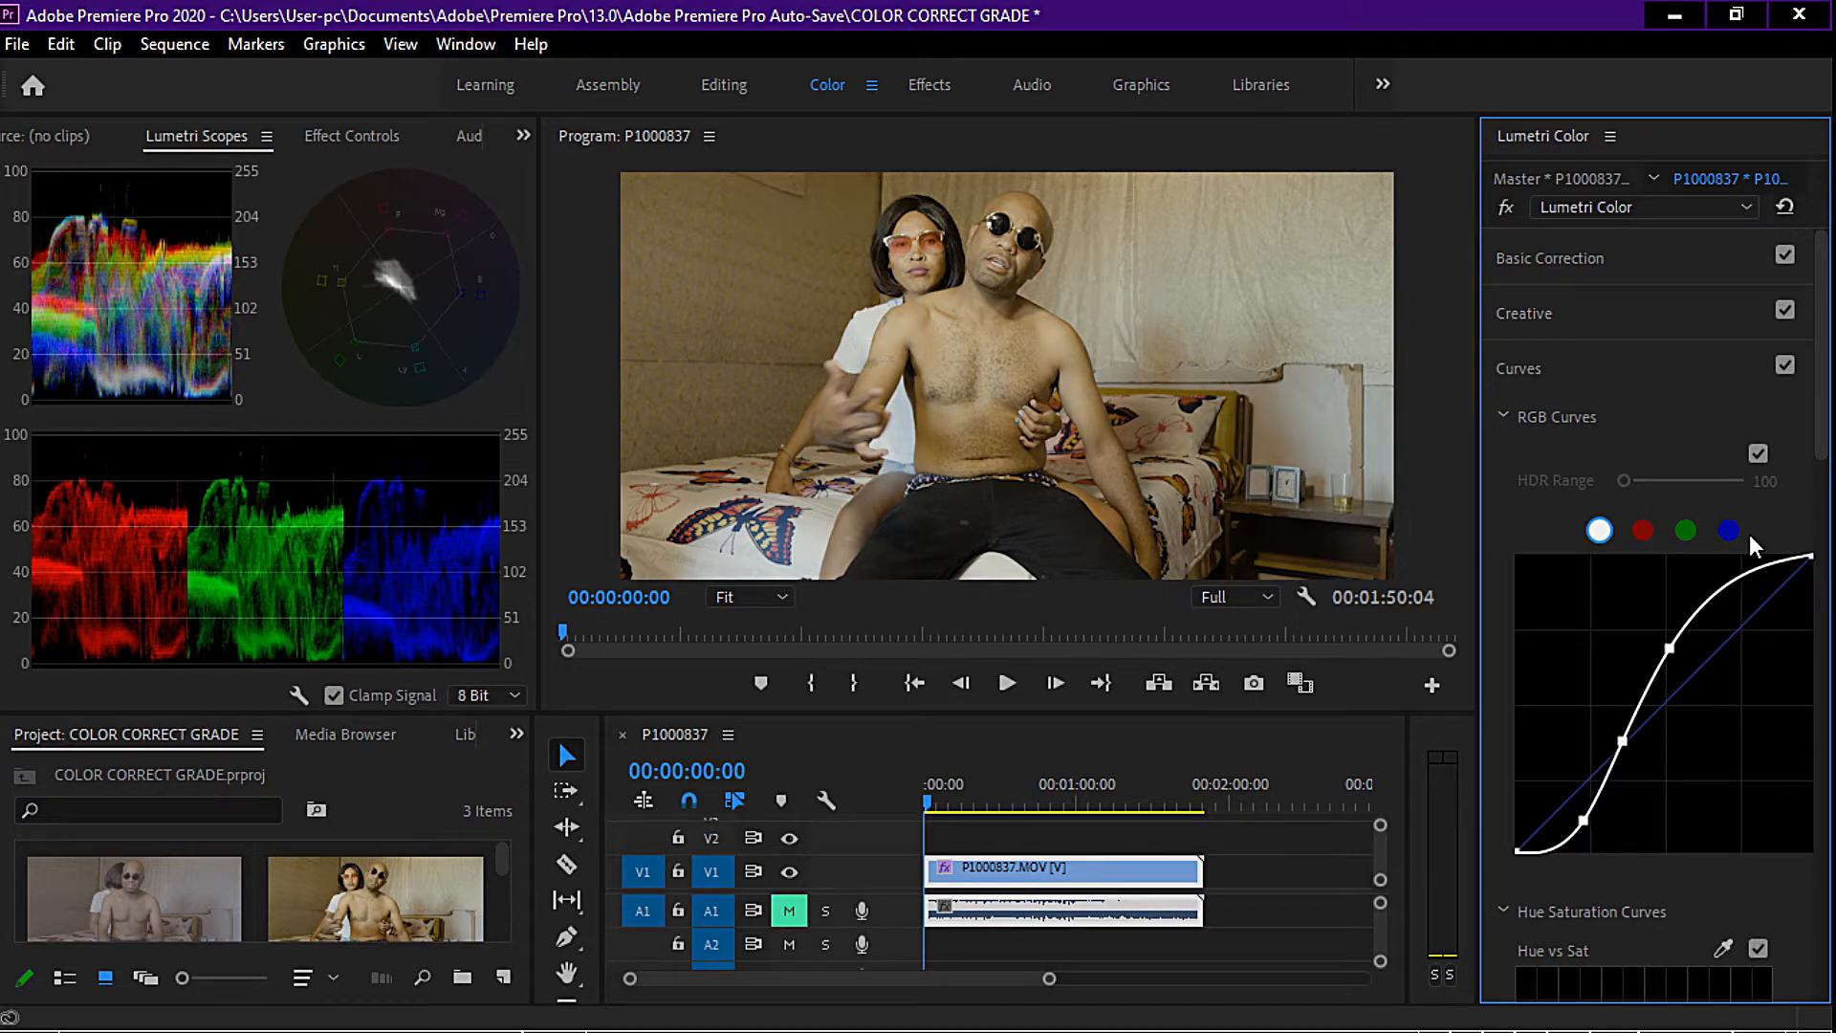
Return from the curves to Basic Correction and set the contrast to 18.
click(1516, 373)
click(1528, 256)
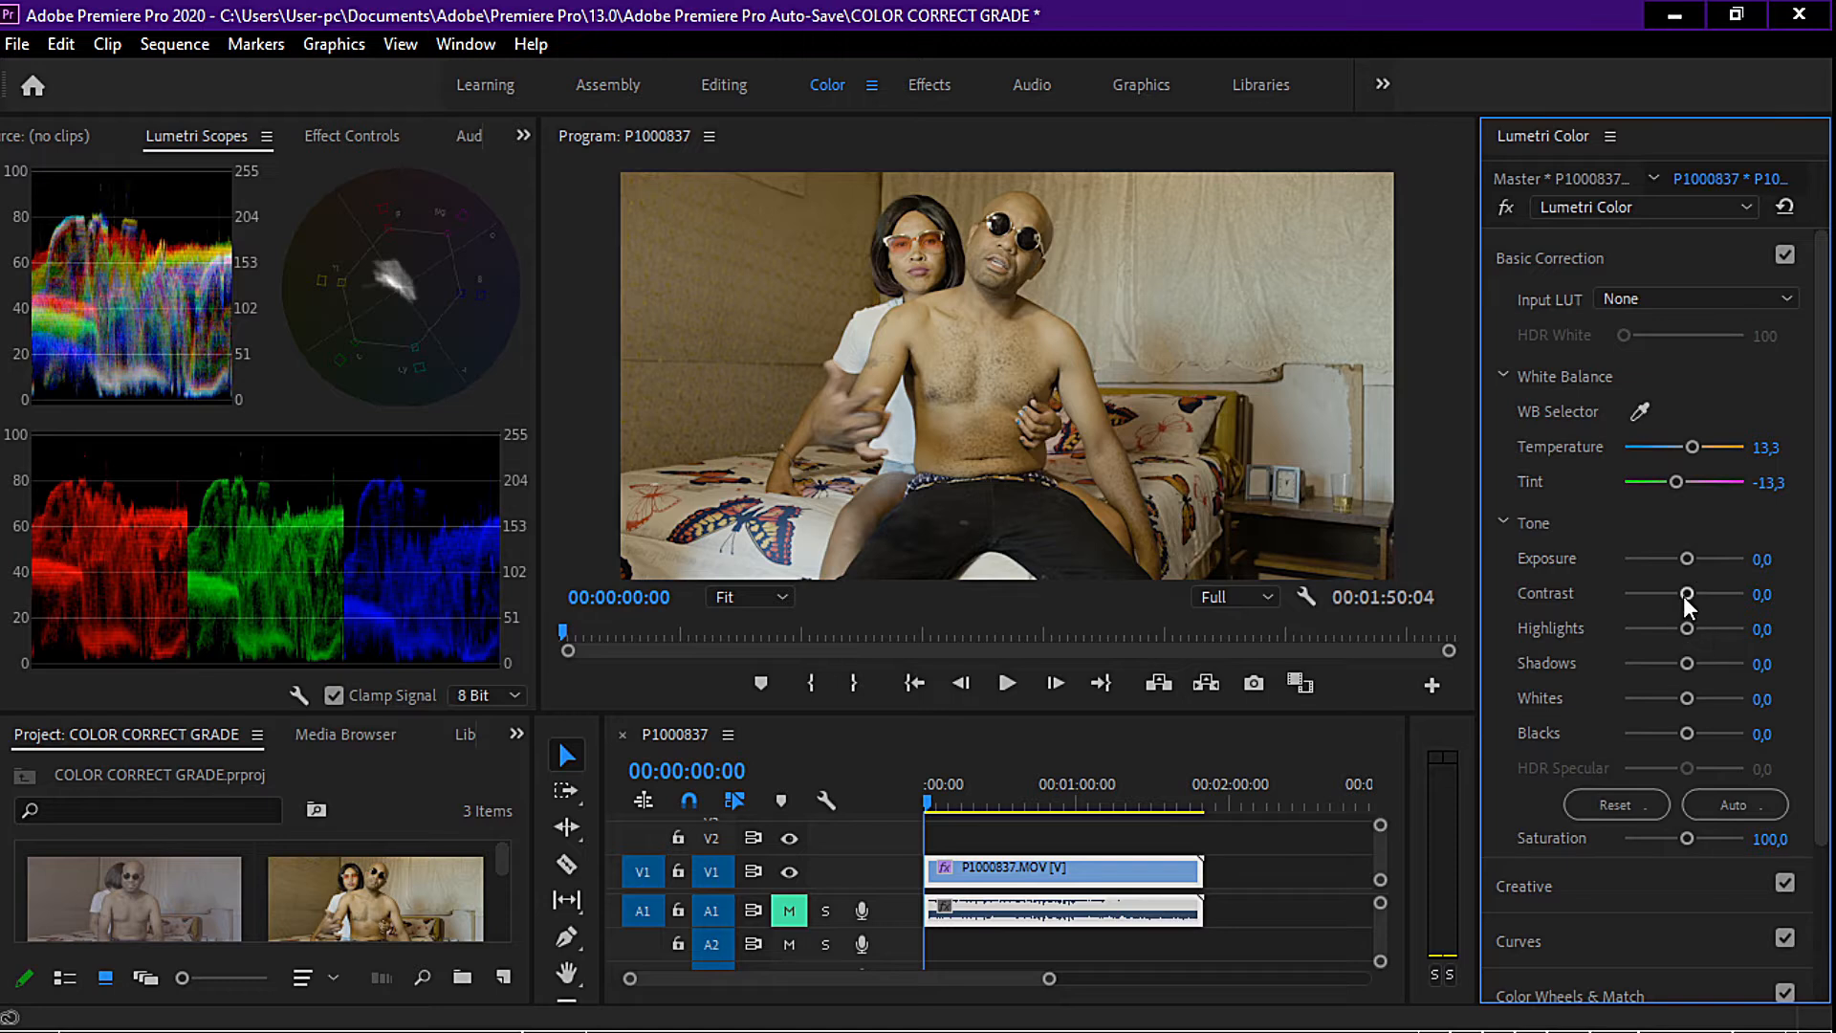
drag(1685, 594, 1694, 595)
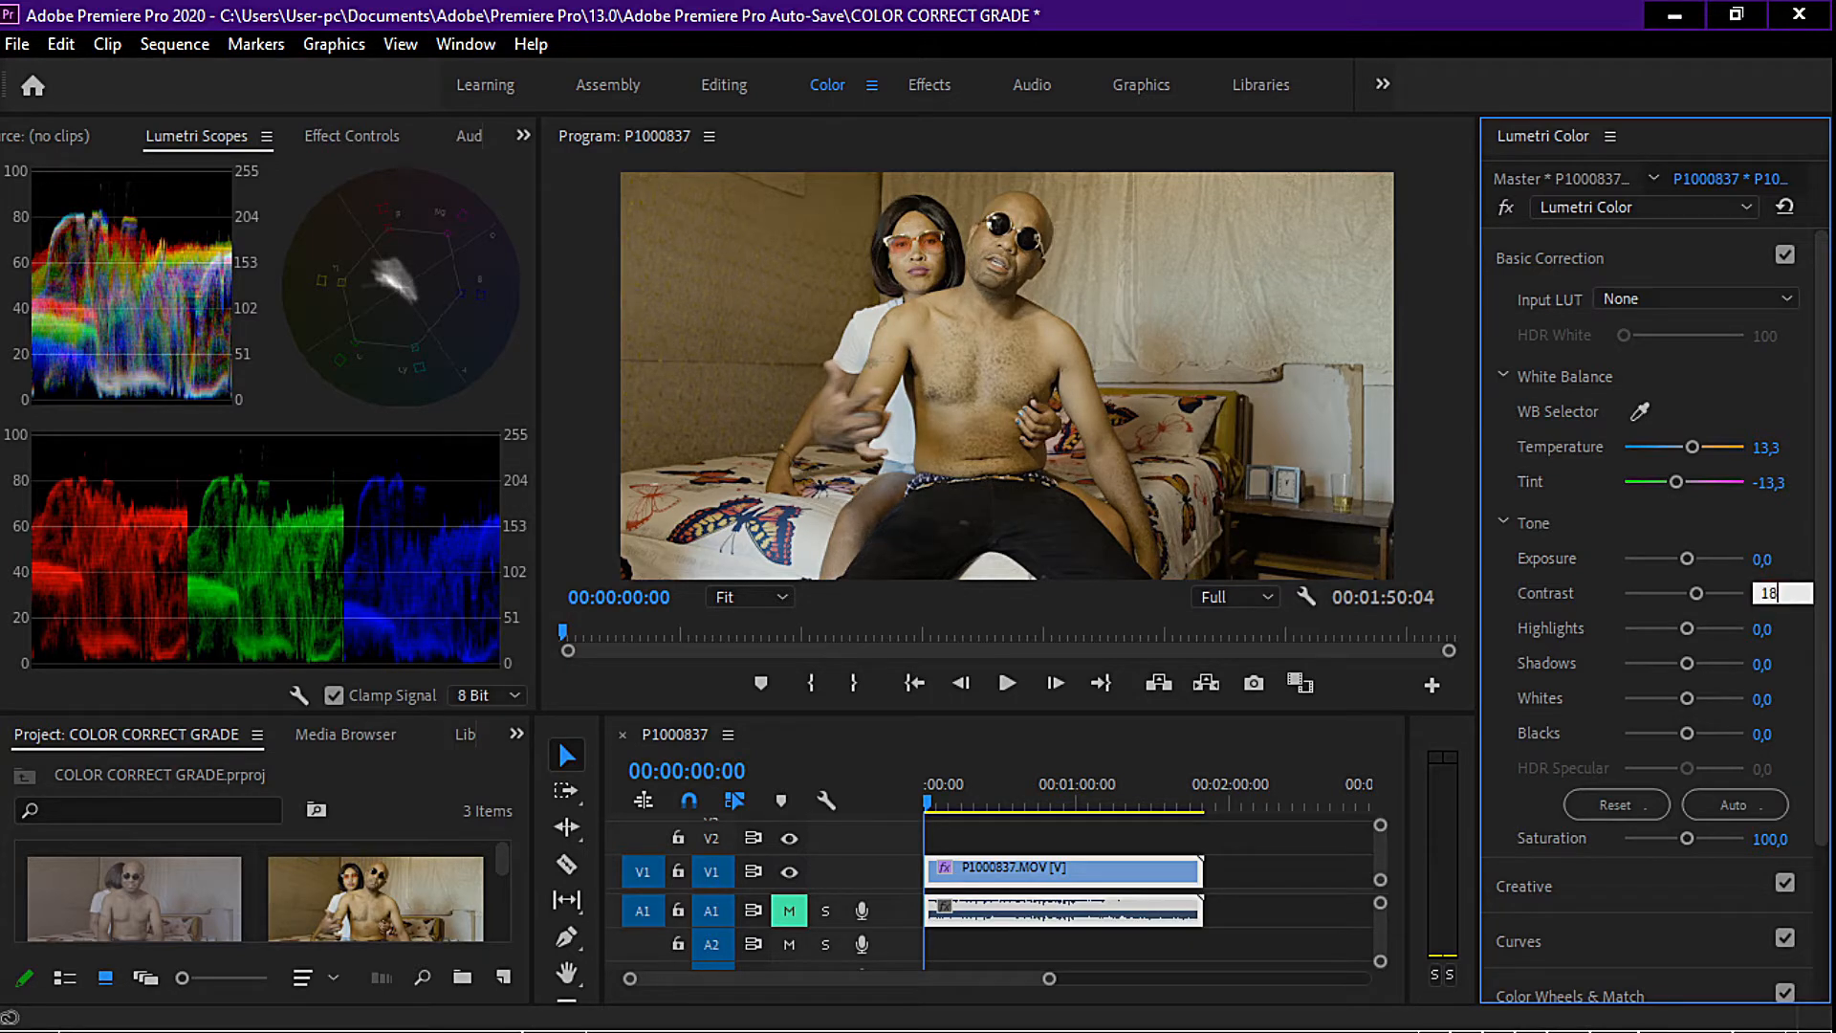
key(Return)
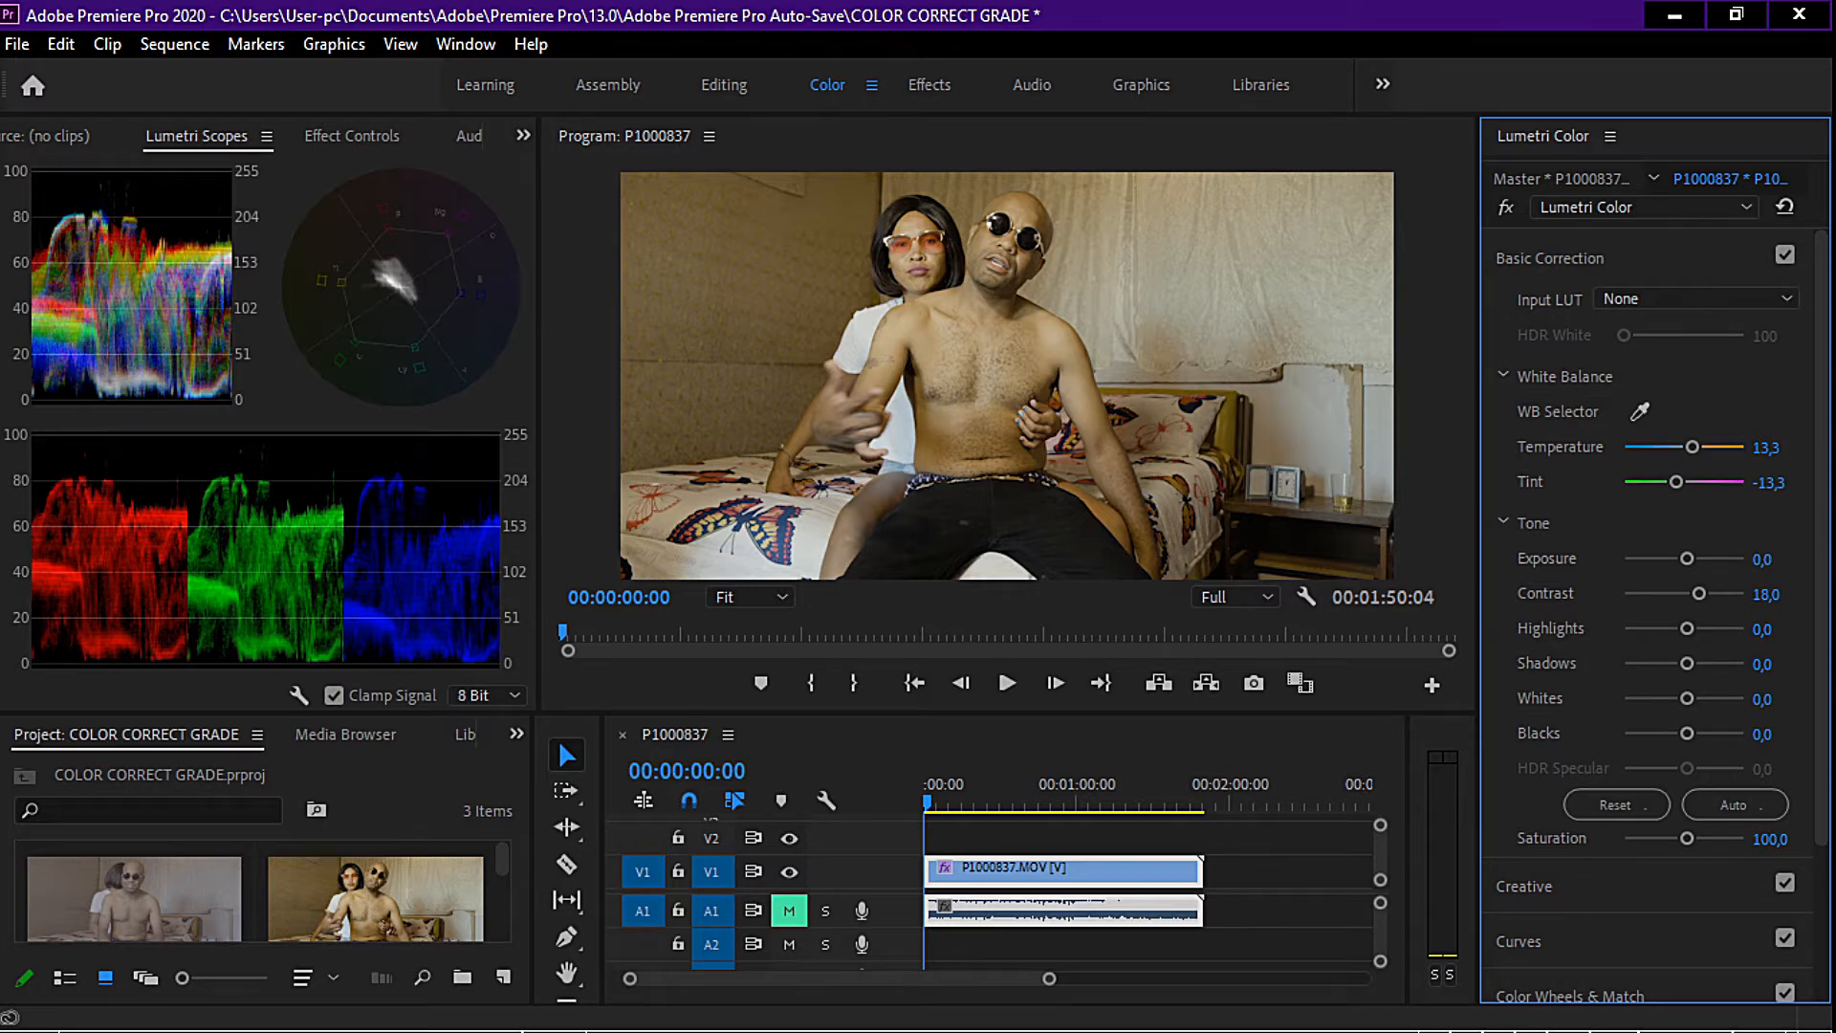
Raise the shadows to 6.7 and lower the blacks to -2.2.
click(1690, 662)
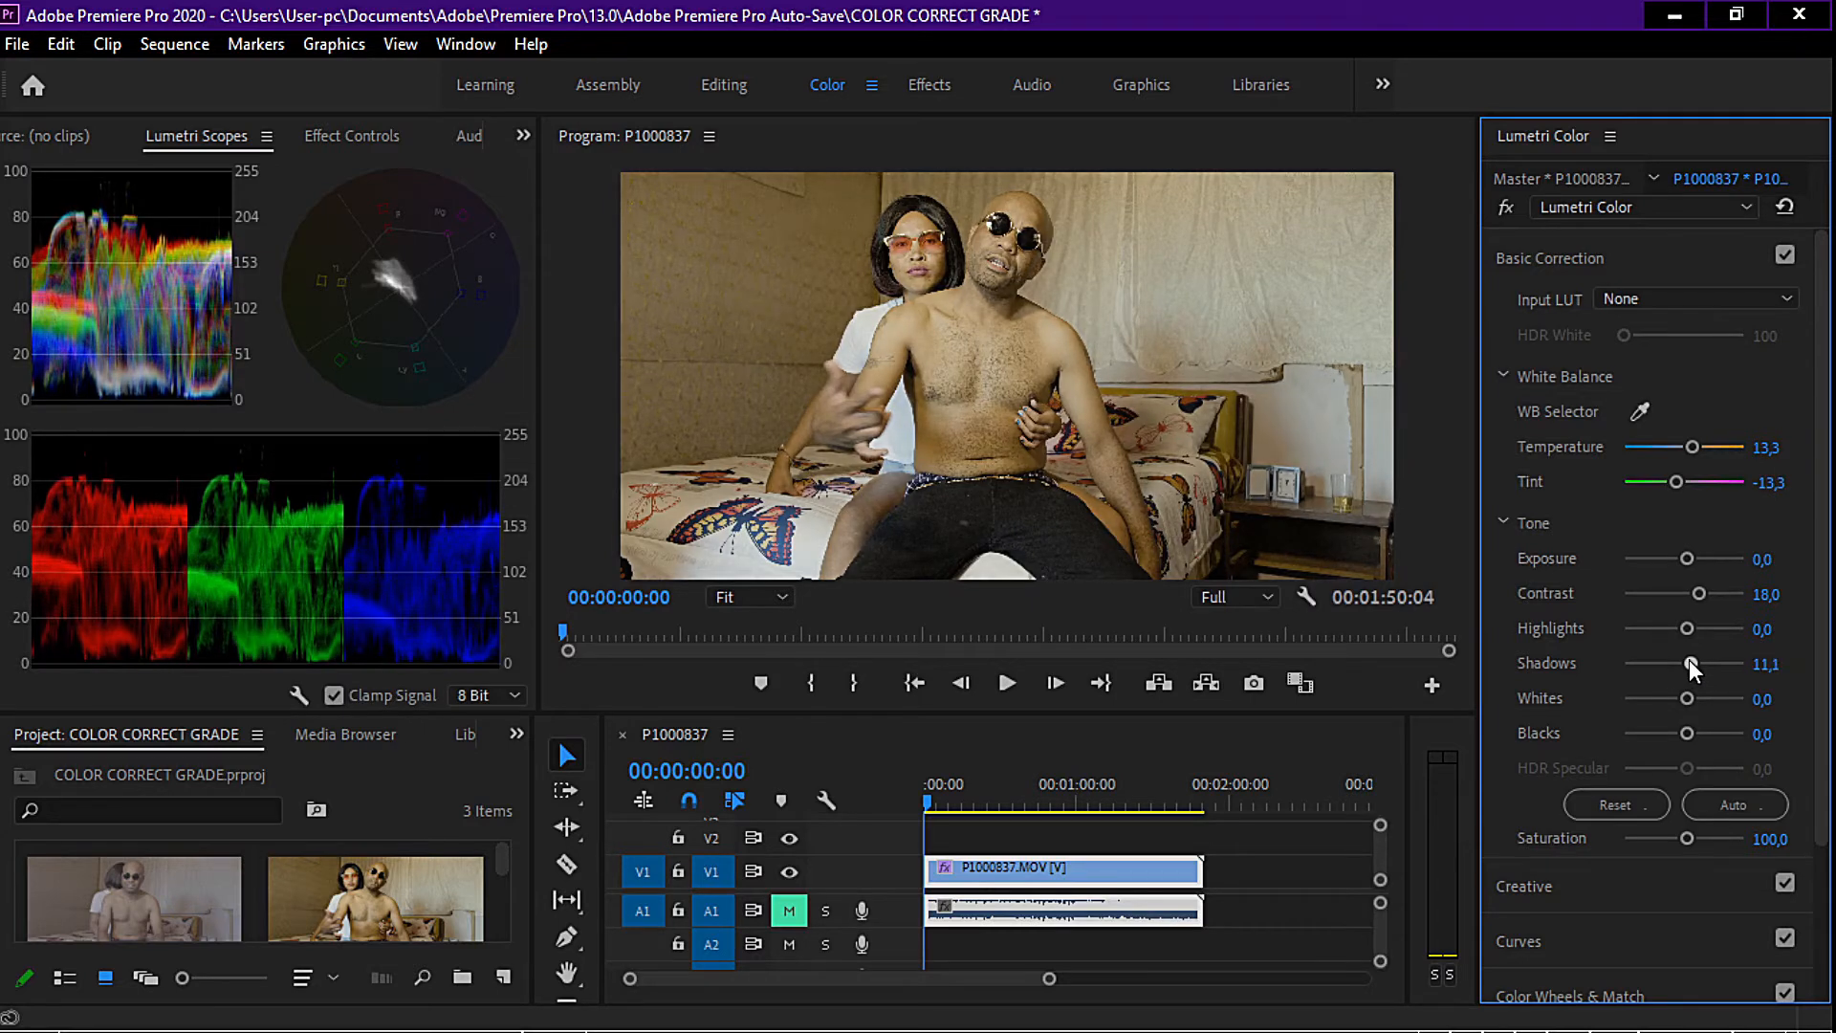
drag(1685, 658, 1687, 658)
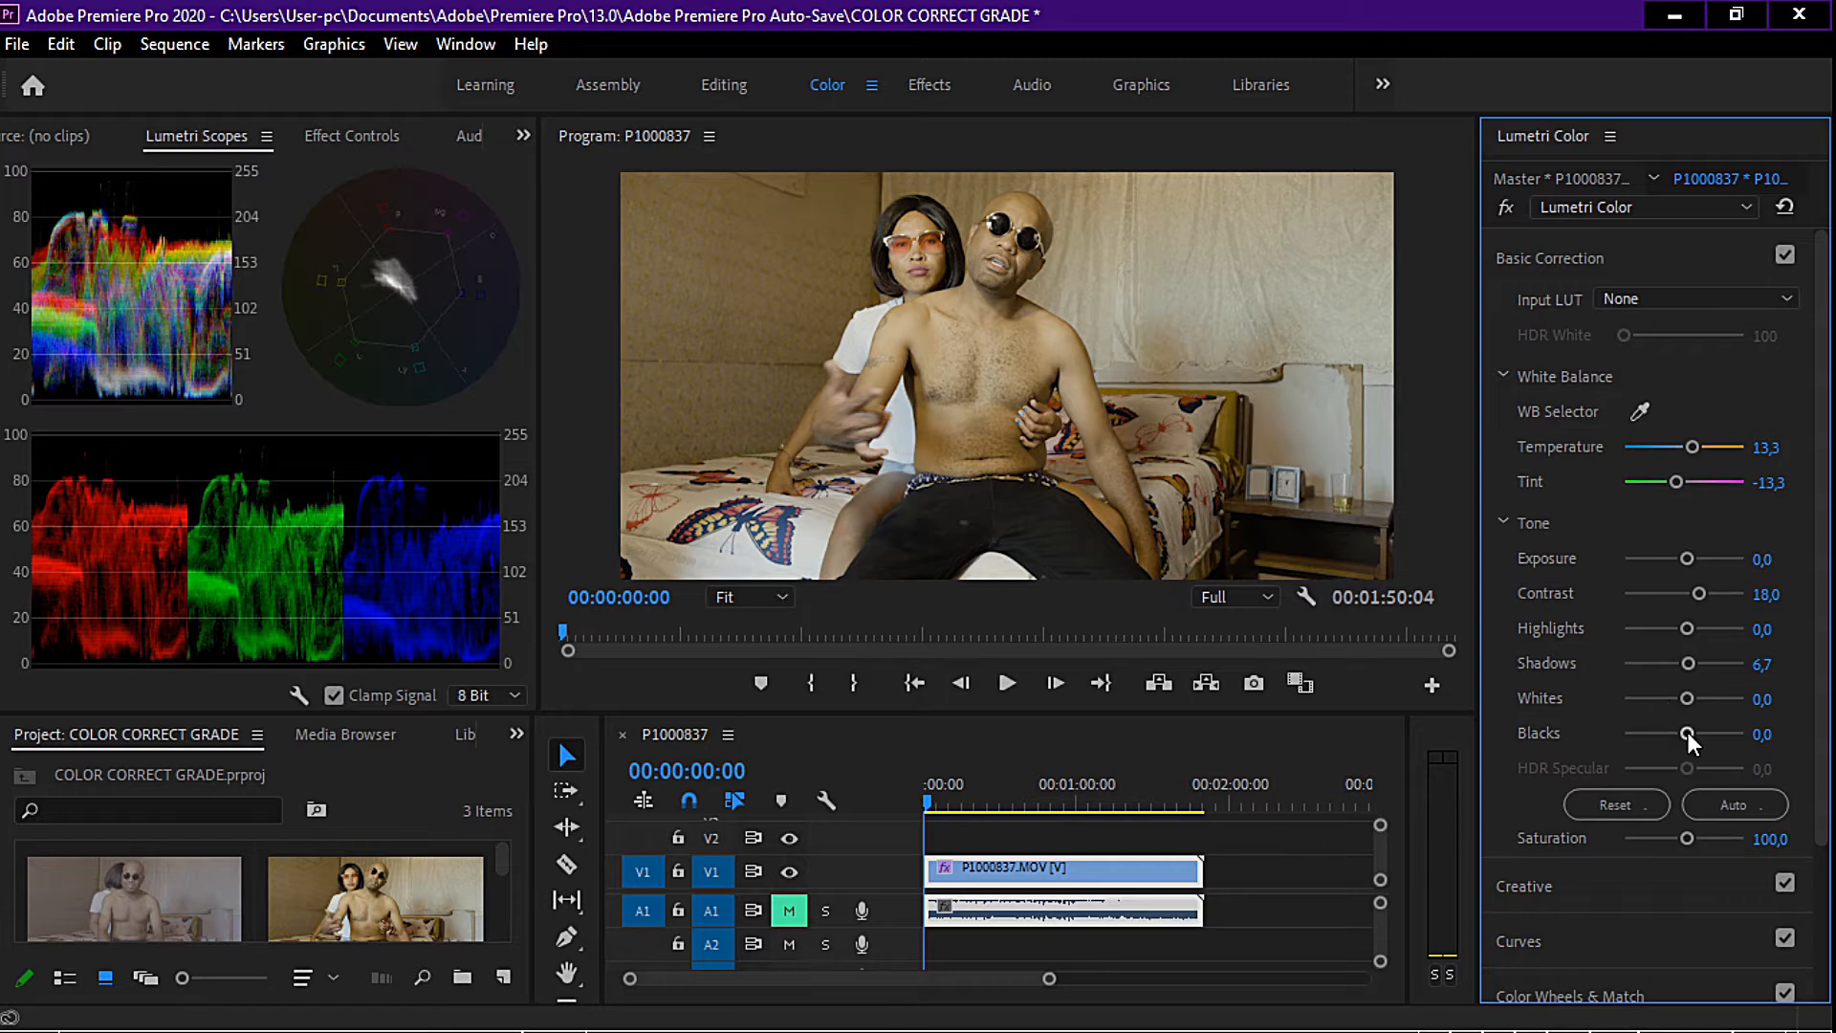
drag(1688, 732, 1680, 731)
Try stronger saturation levels on the clip and set the saturation to 110.
drag(1686, 840, 1725, 840)
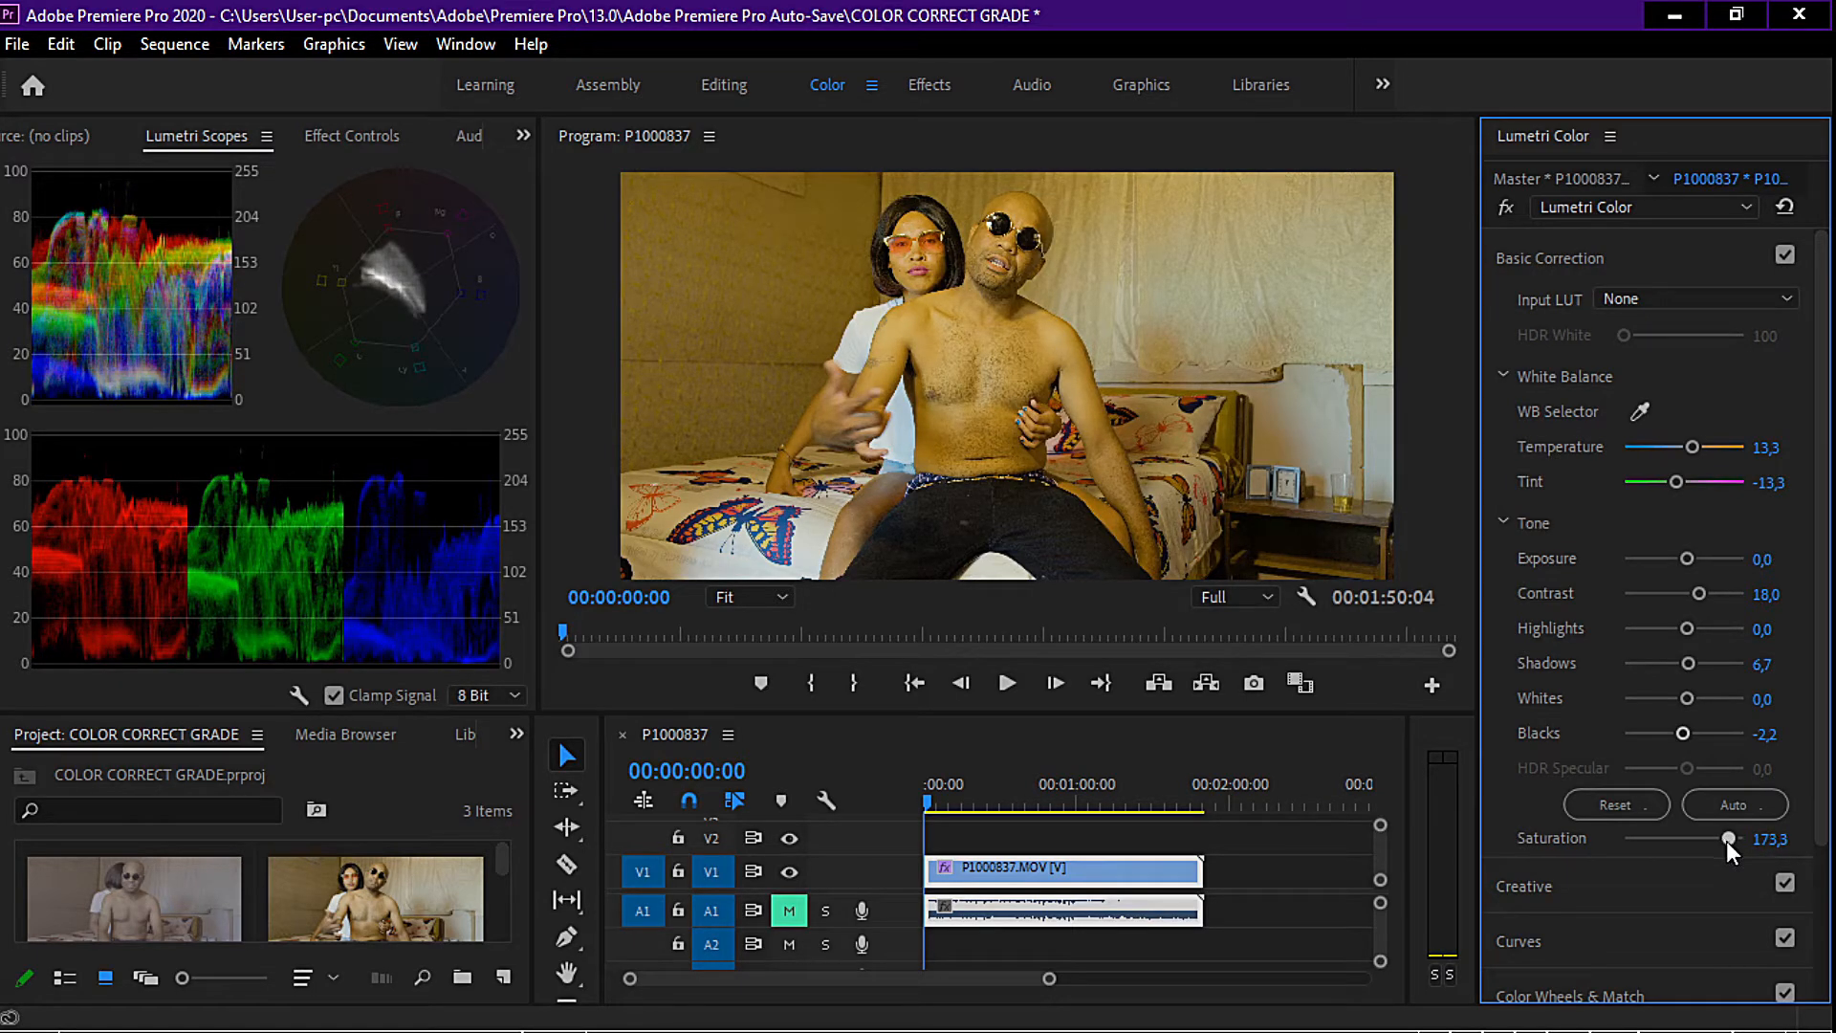
drag(1723, 840, 1710, 838)
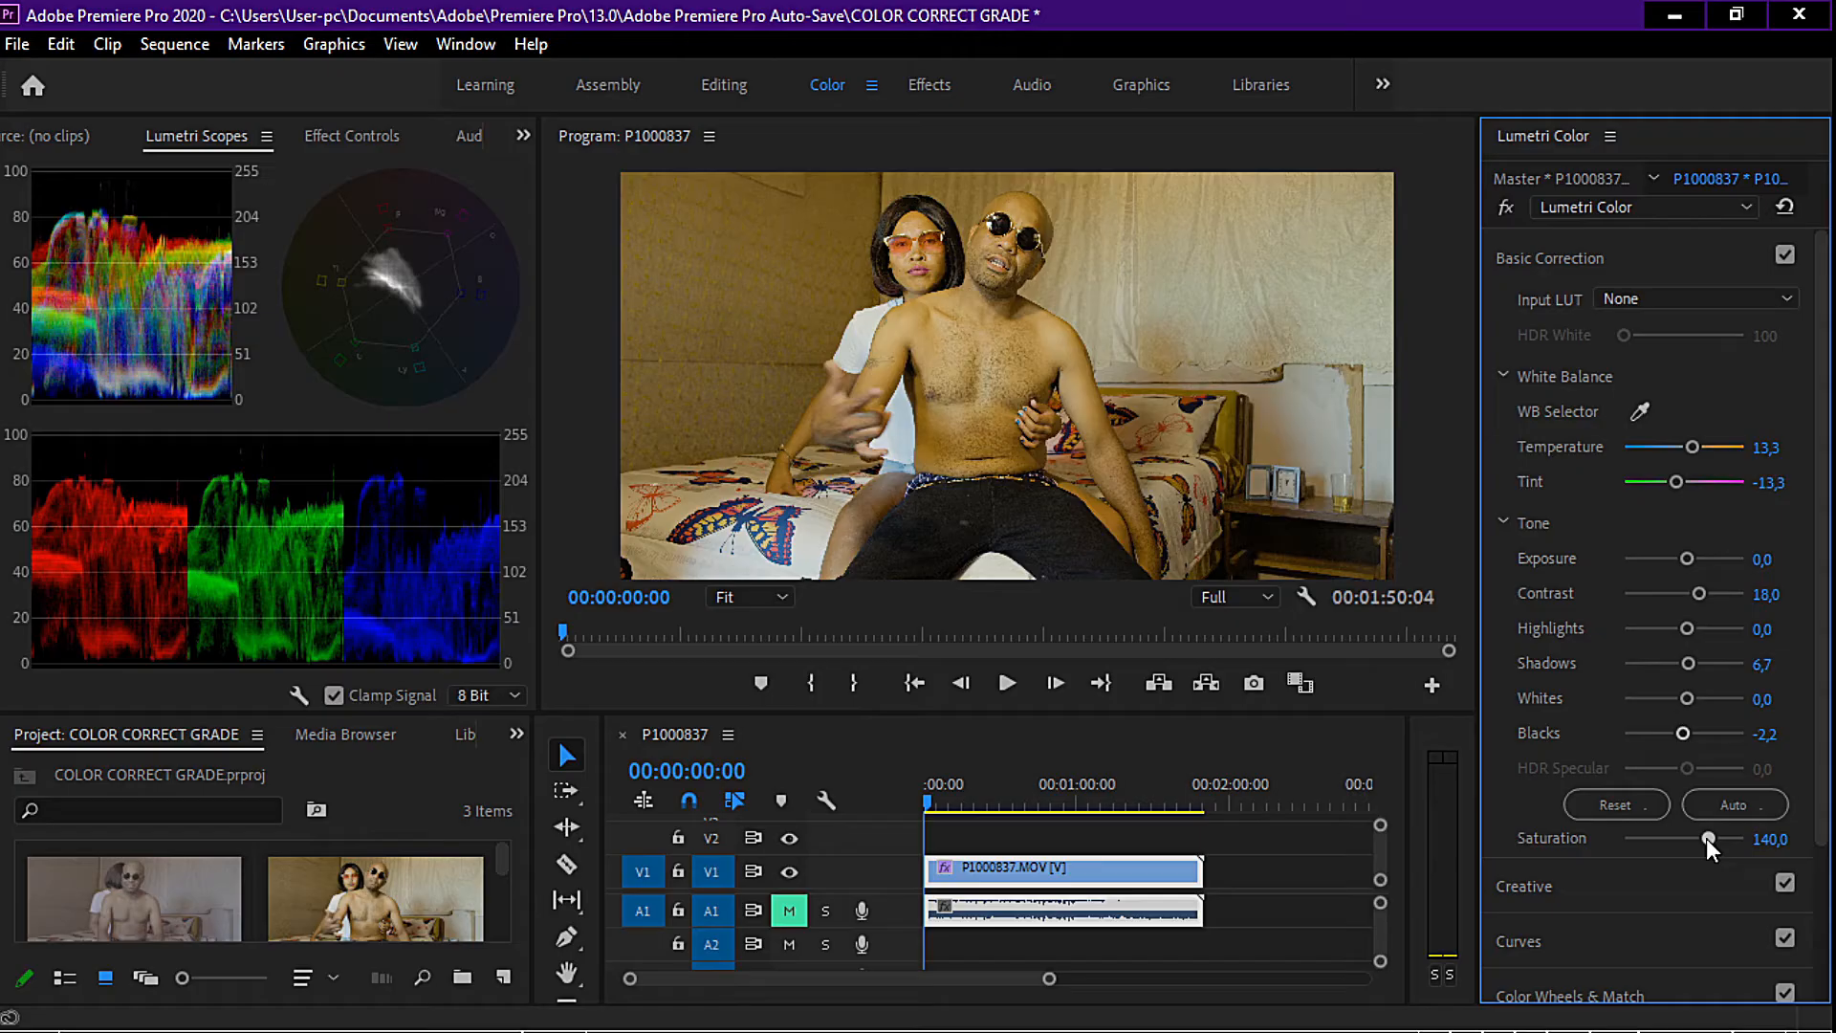
drag(1706, 838, 1690, 839)
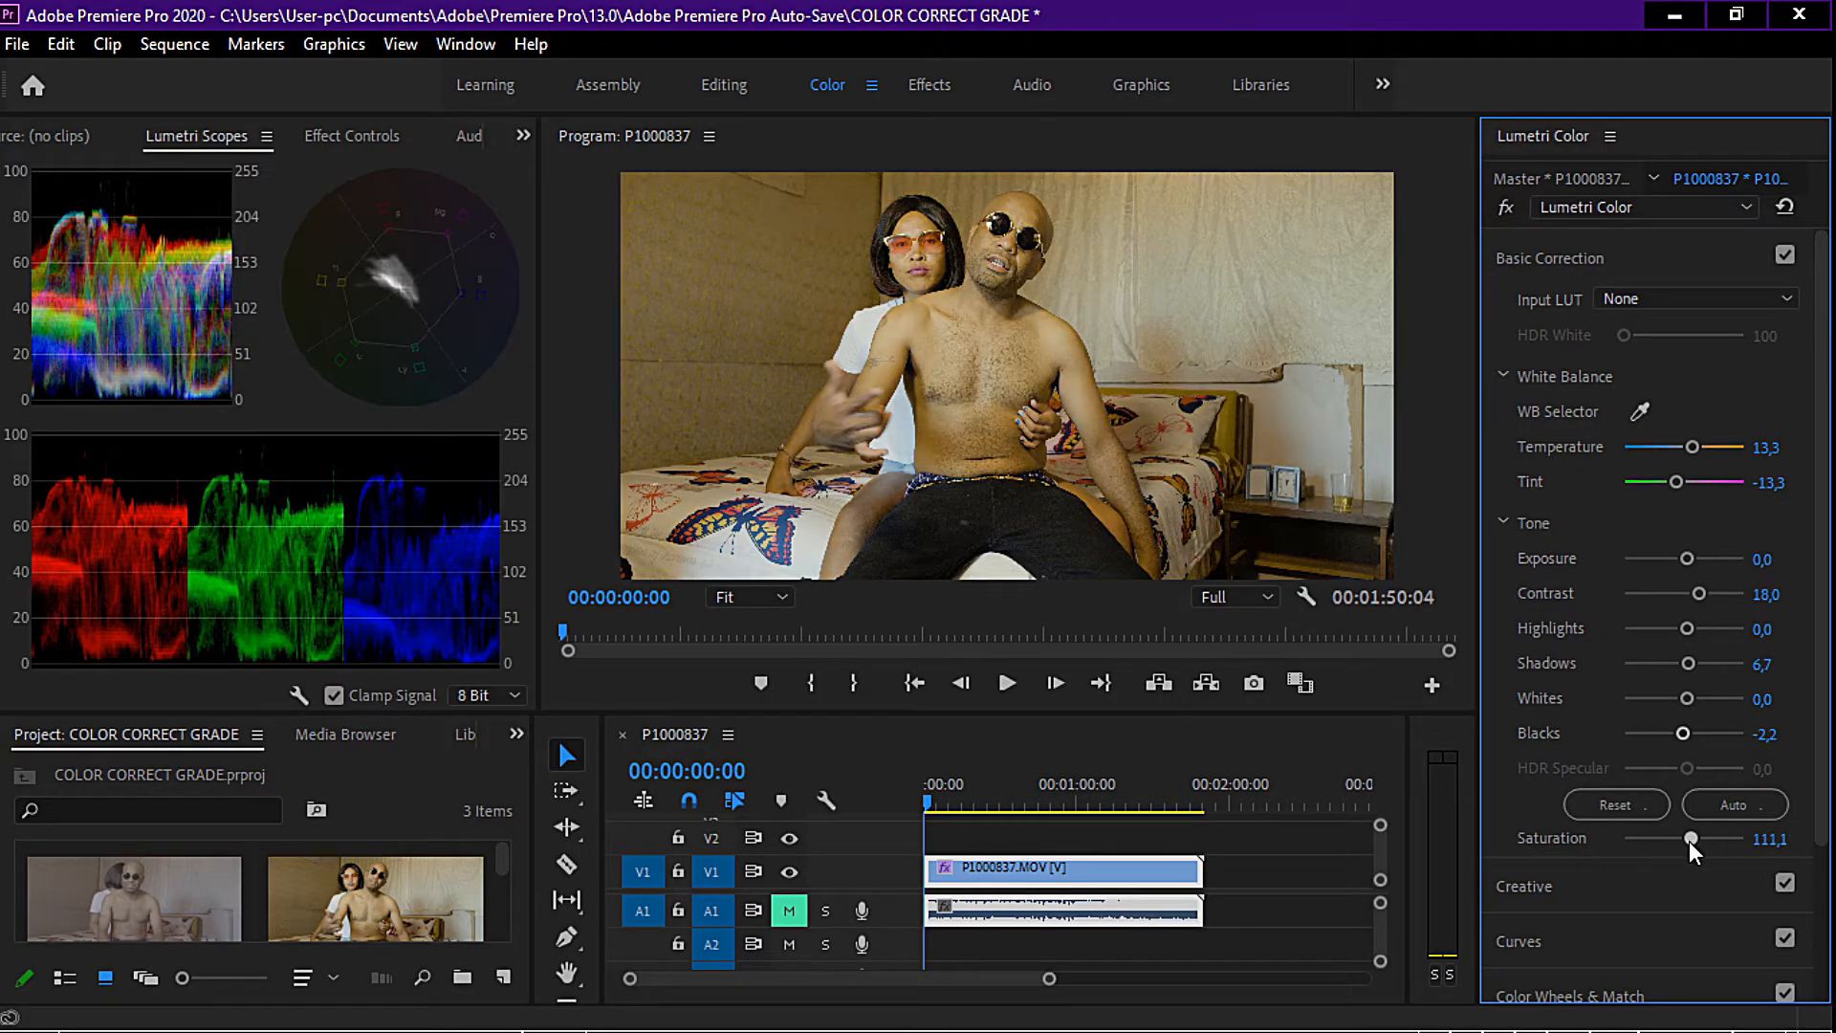
click(1772, 842)
double_click(1783, 832)
text(110)
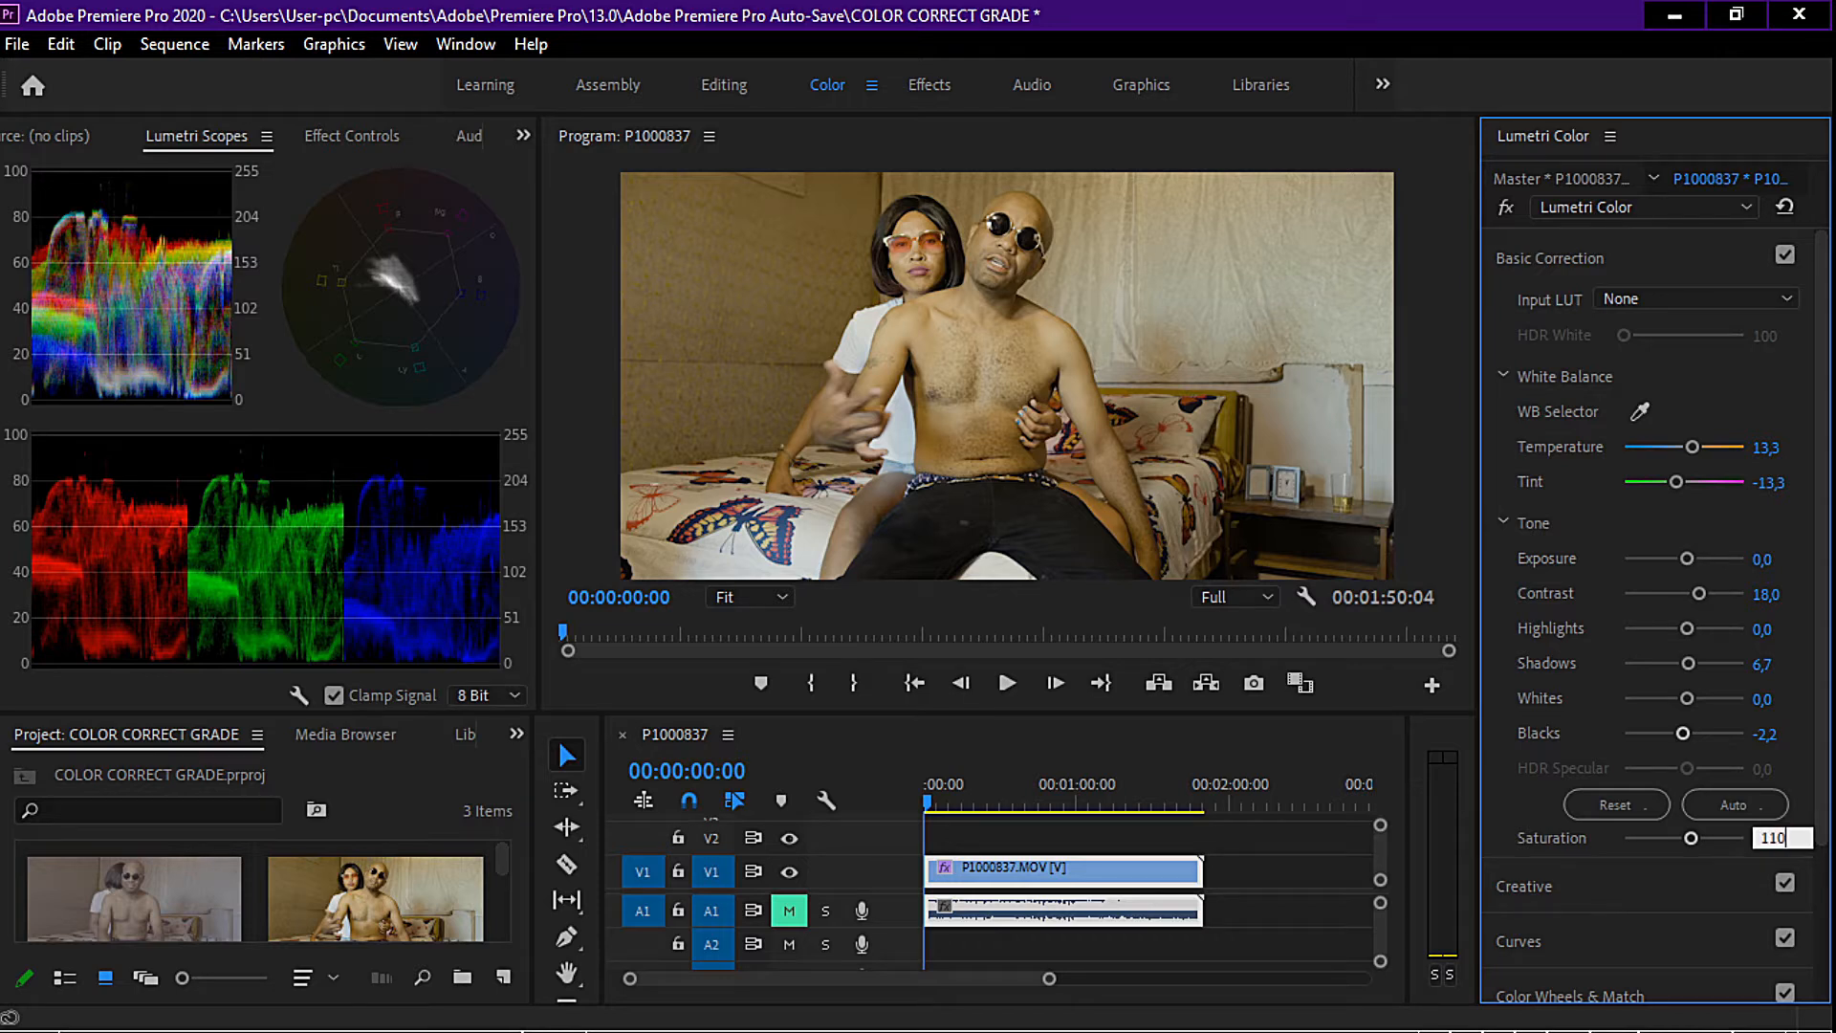
key(Return)
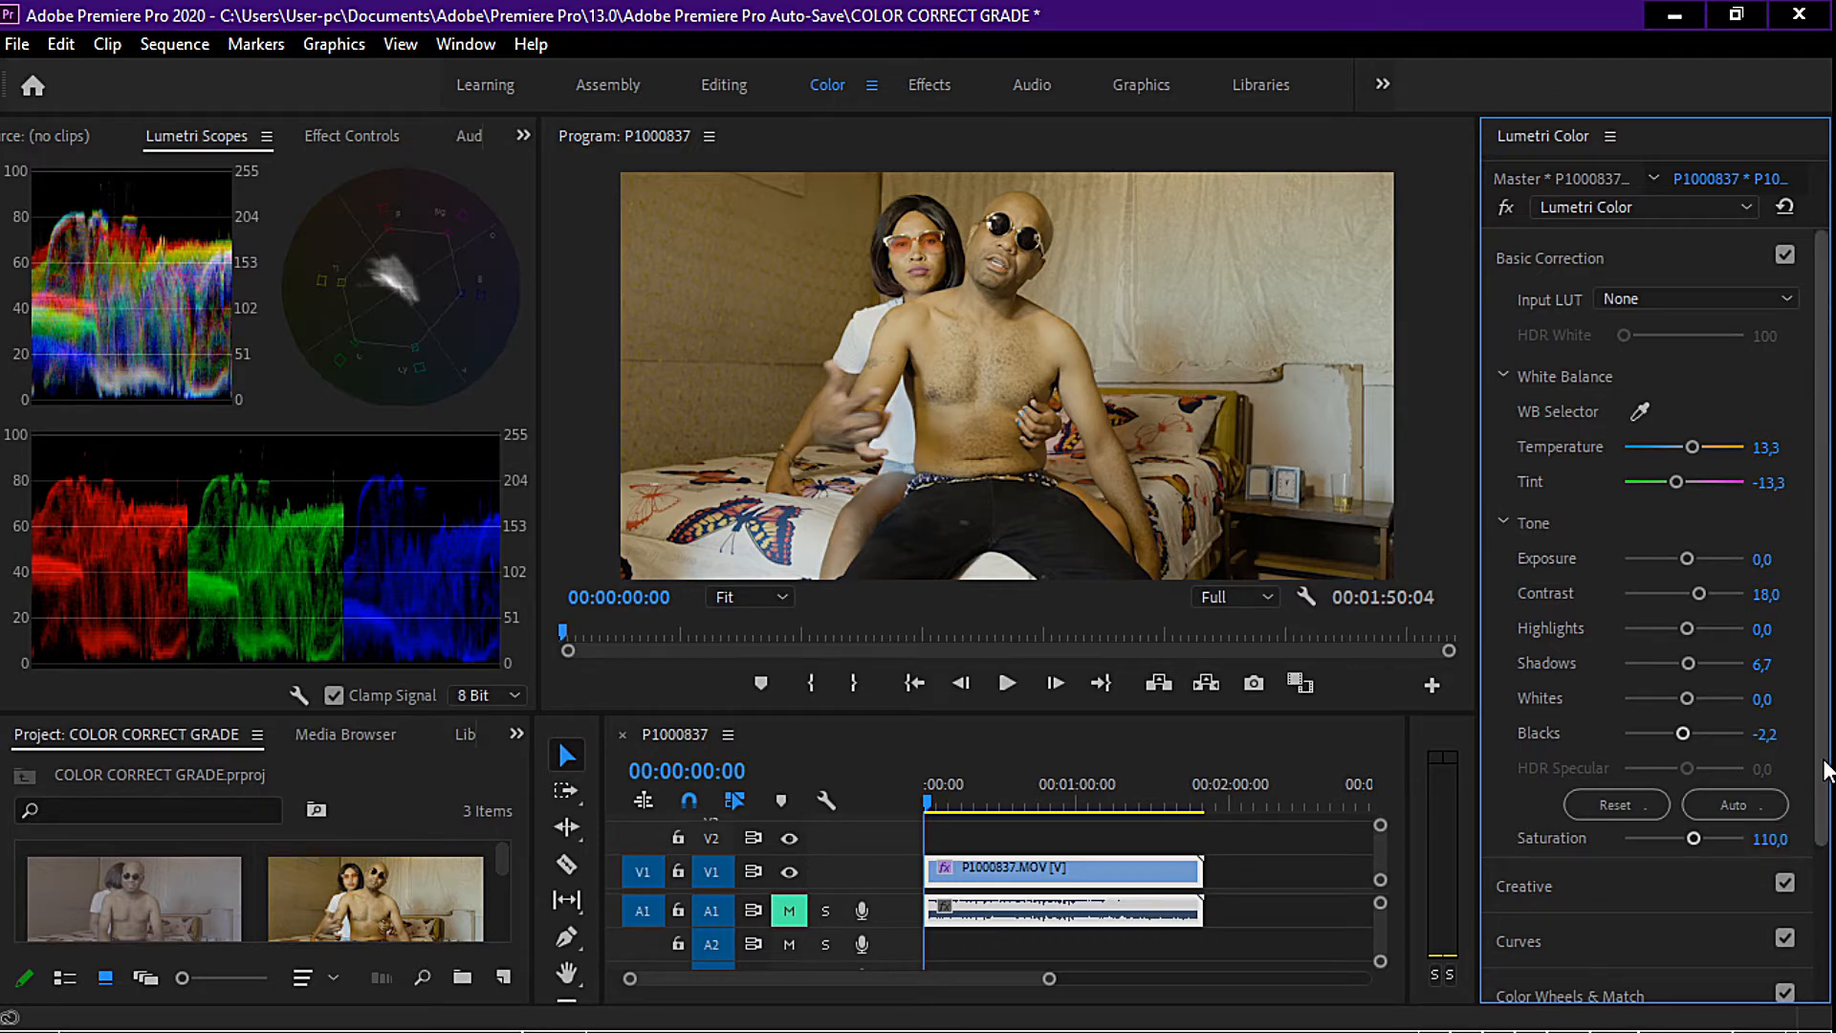
Compare the image with and without Basic Correction by switching it off and on twice, leaving it enabled.
drag(1824, 764, 1825, 804)
drag(1820, 443, 1822, 327)
click(1782, 254)
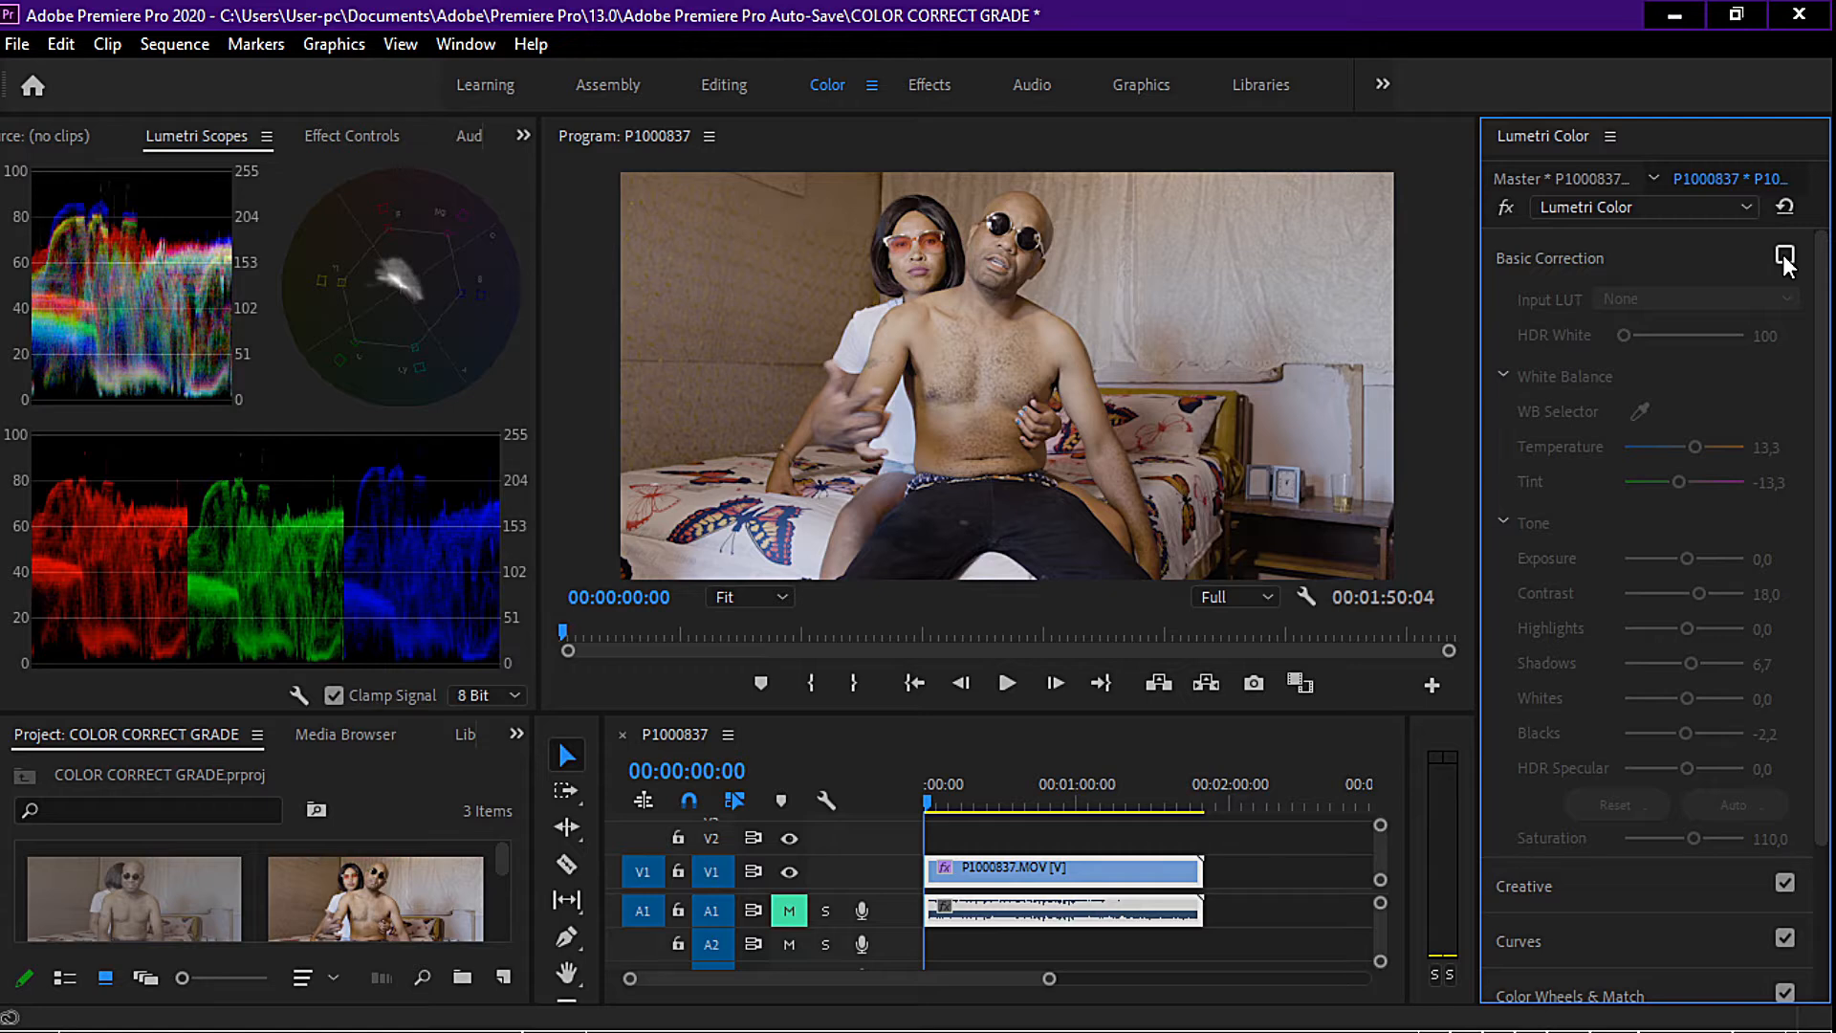
click(1782, 254)
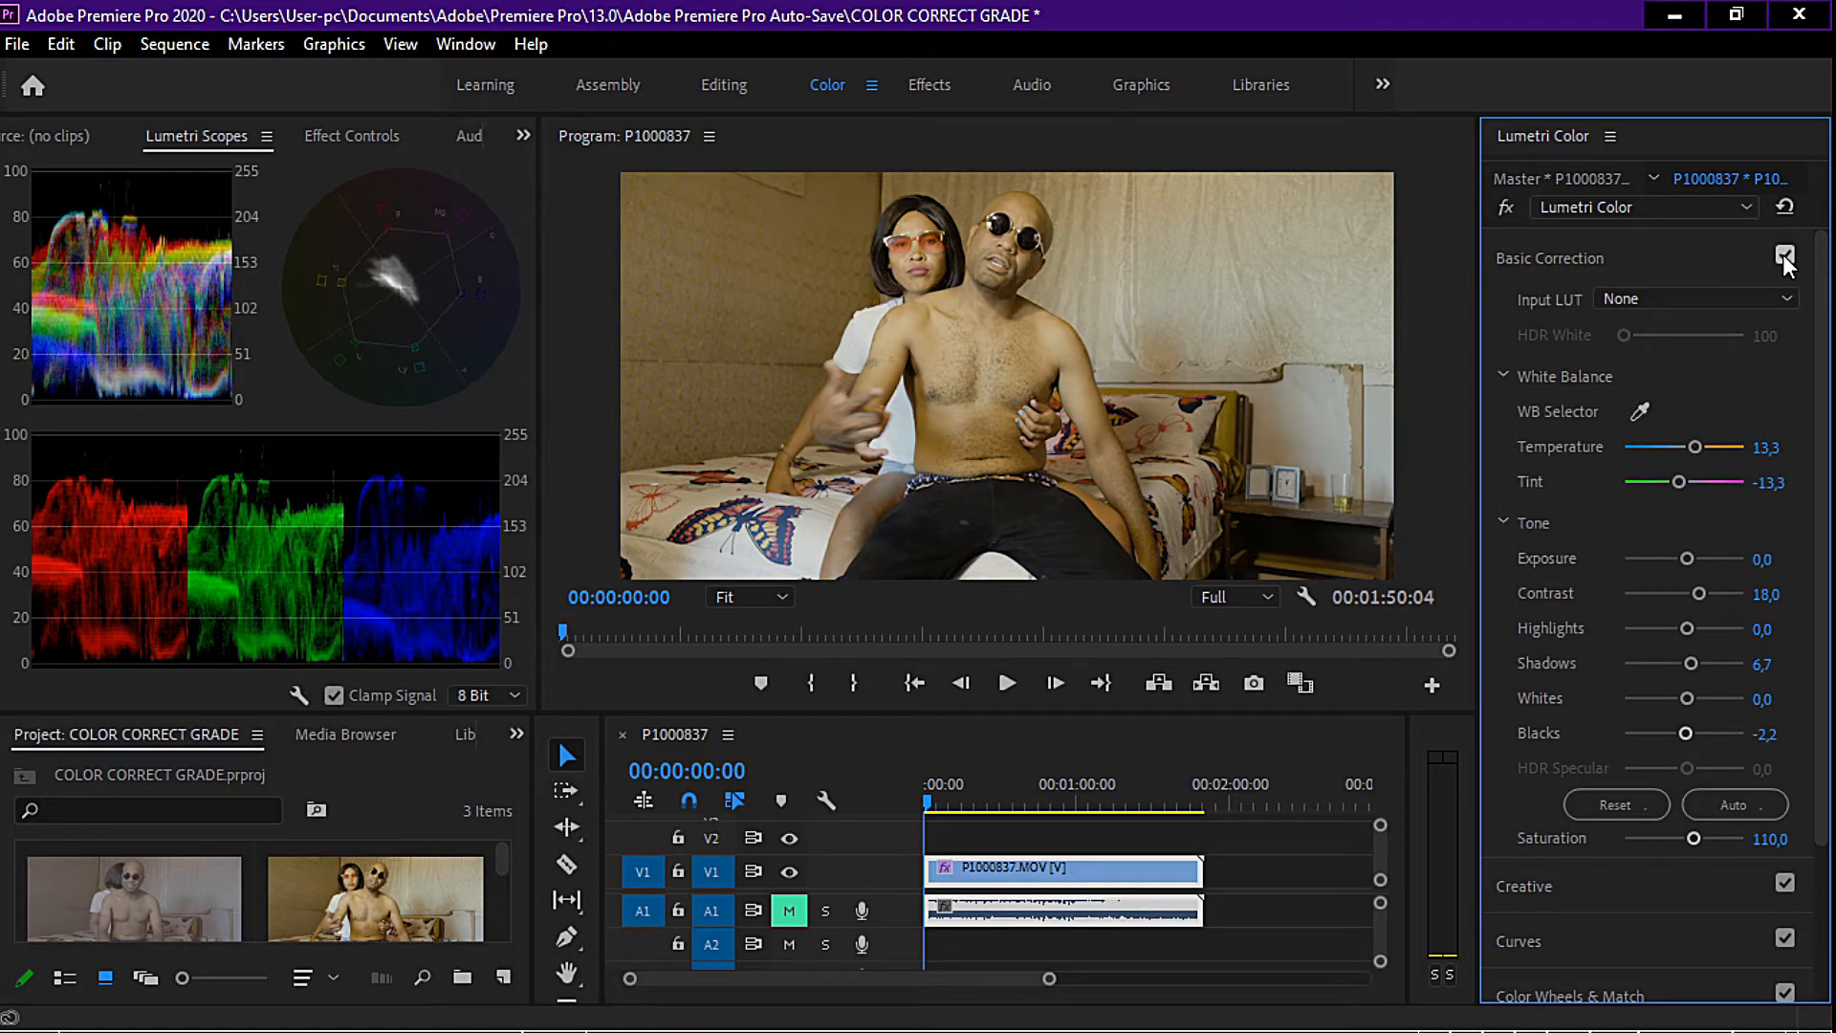
click(1782, 255)
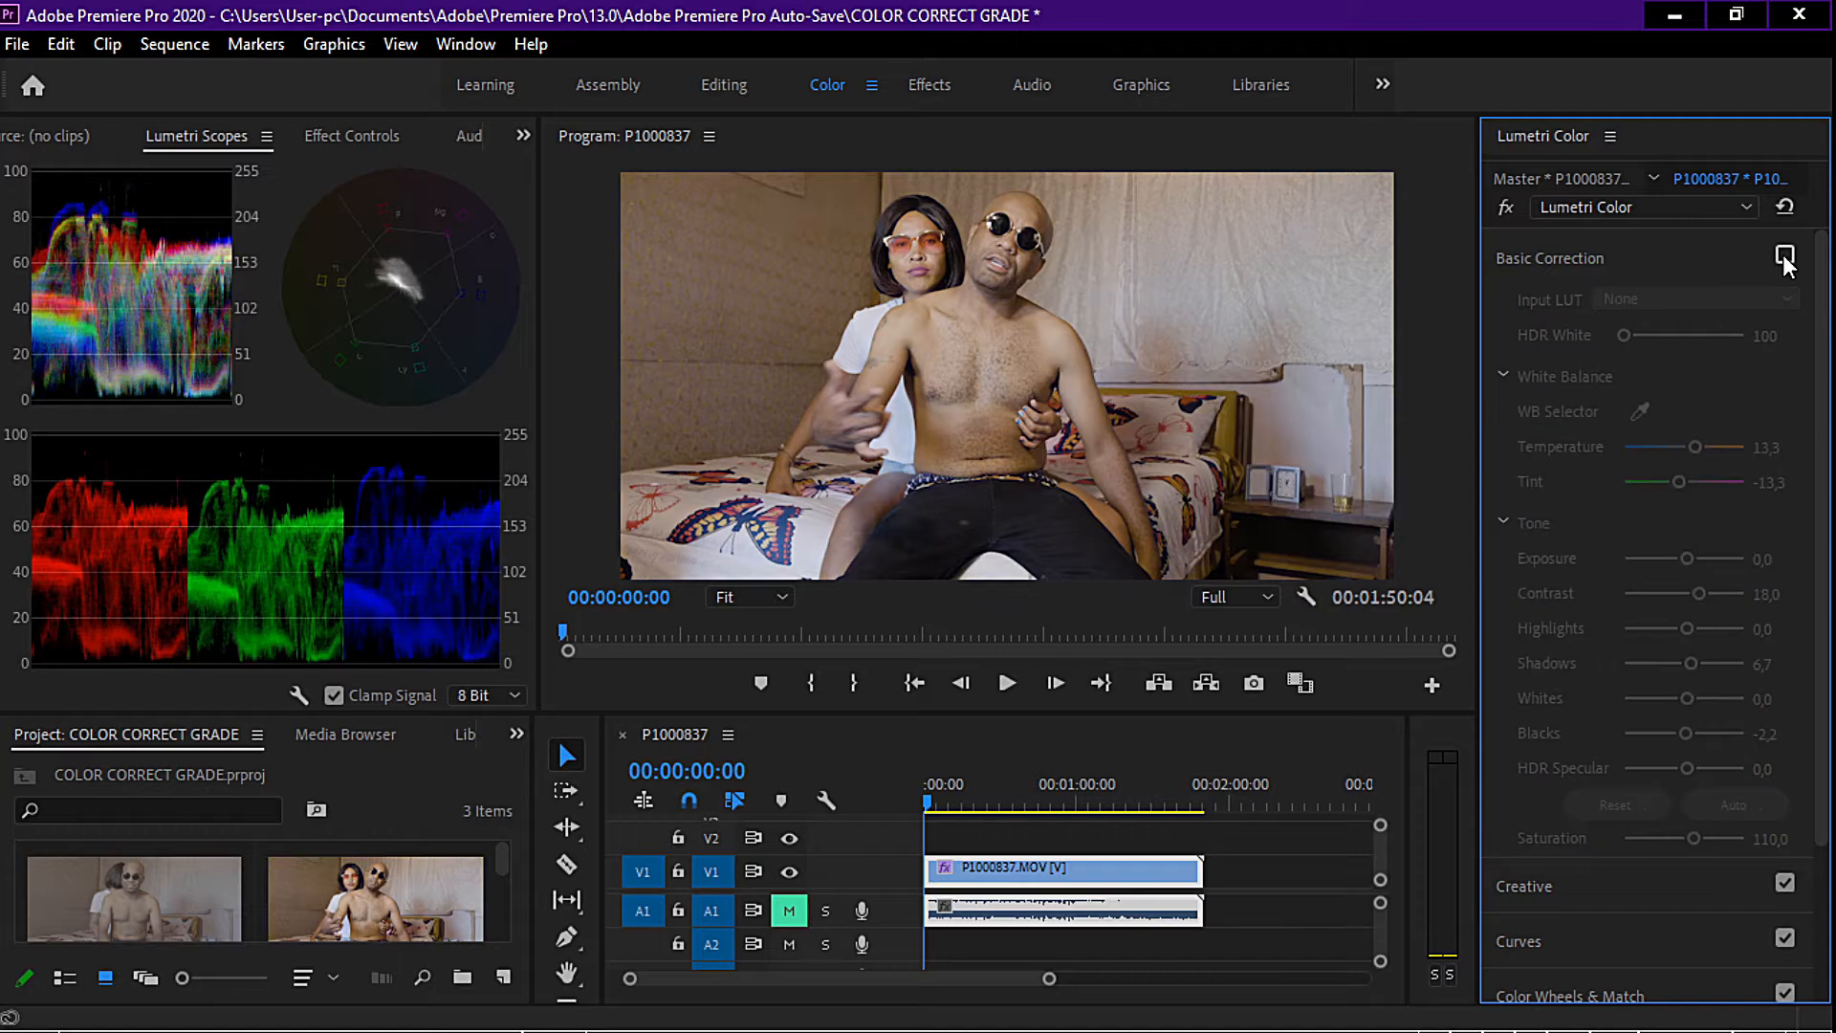
click(1783, 255)
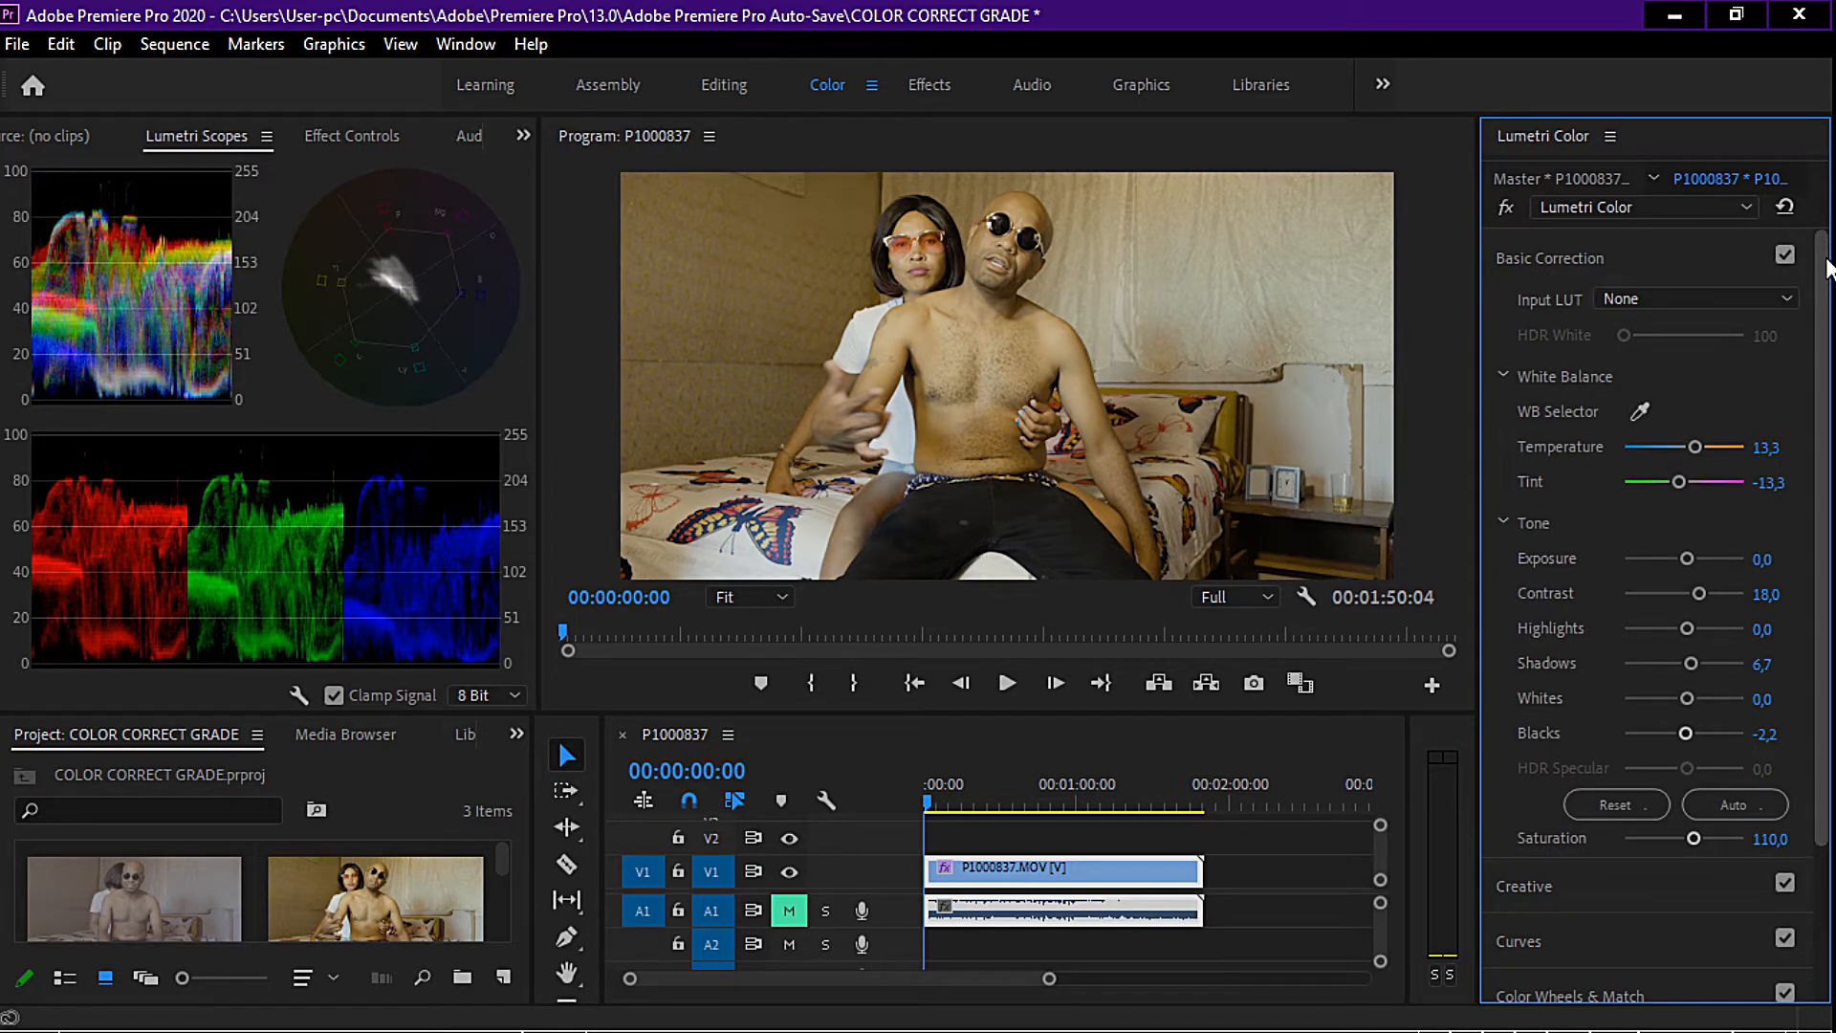
Look over the HSL Secondary key and correction settings, and collapse the section again.
drag(1824, 325, 1823, 488)
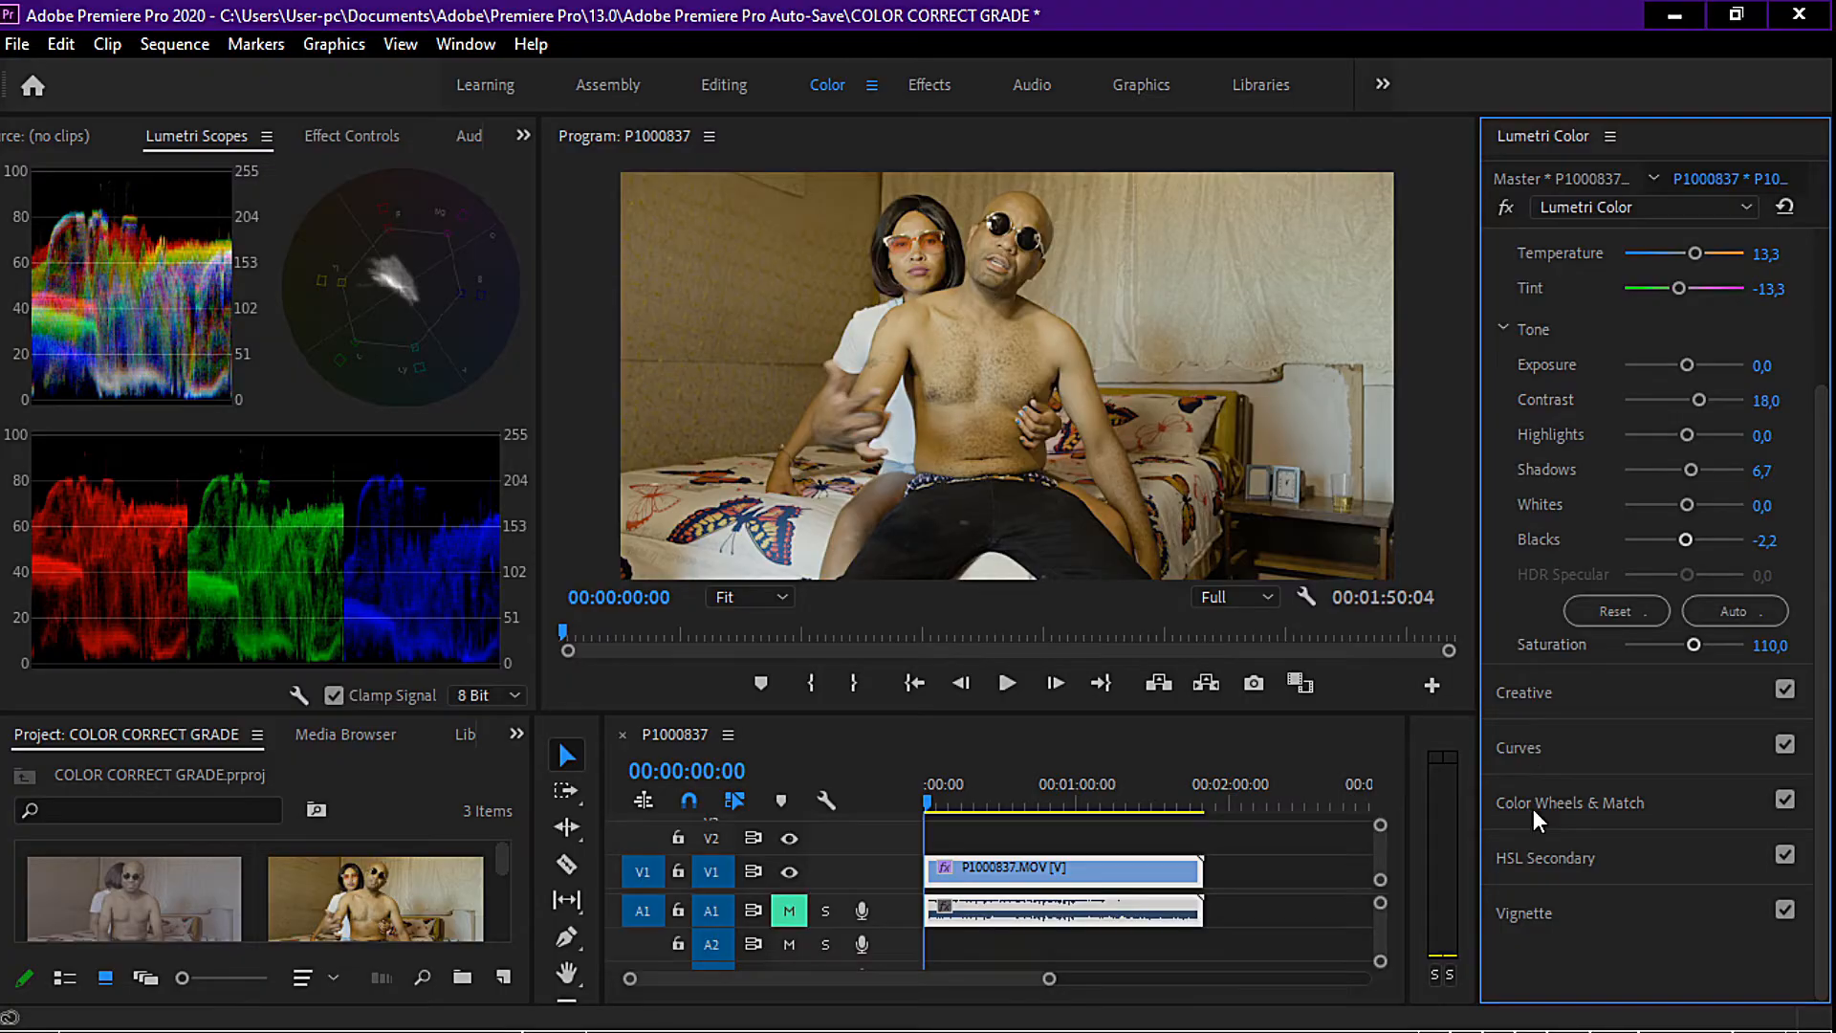
click(1551, 860)
drag(1827, 575, 1828, 546)
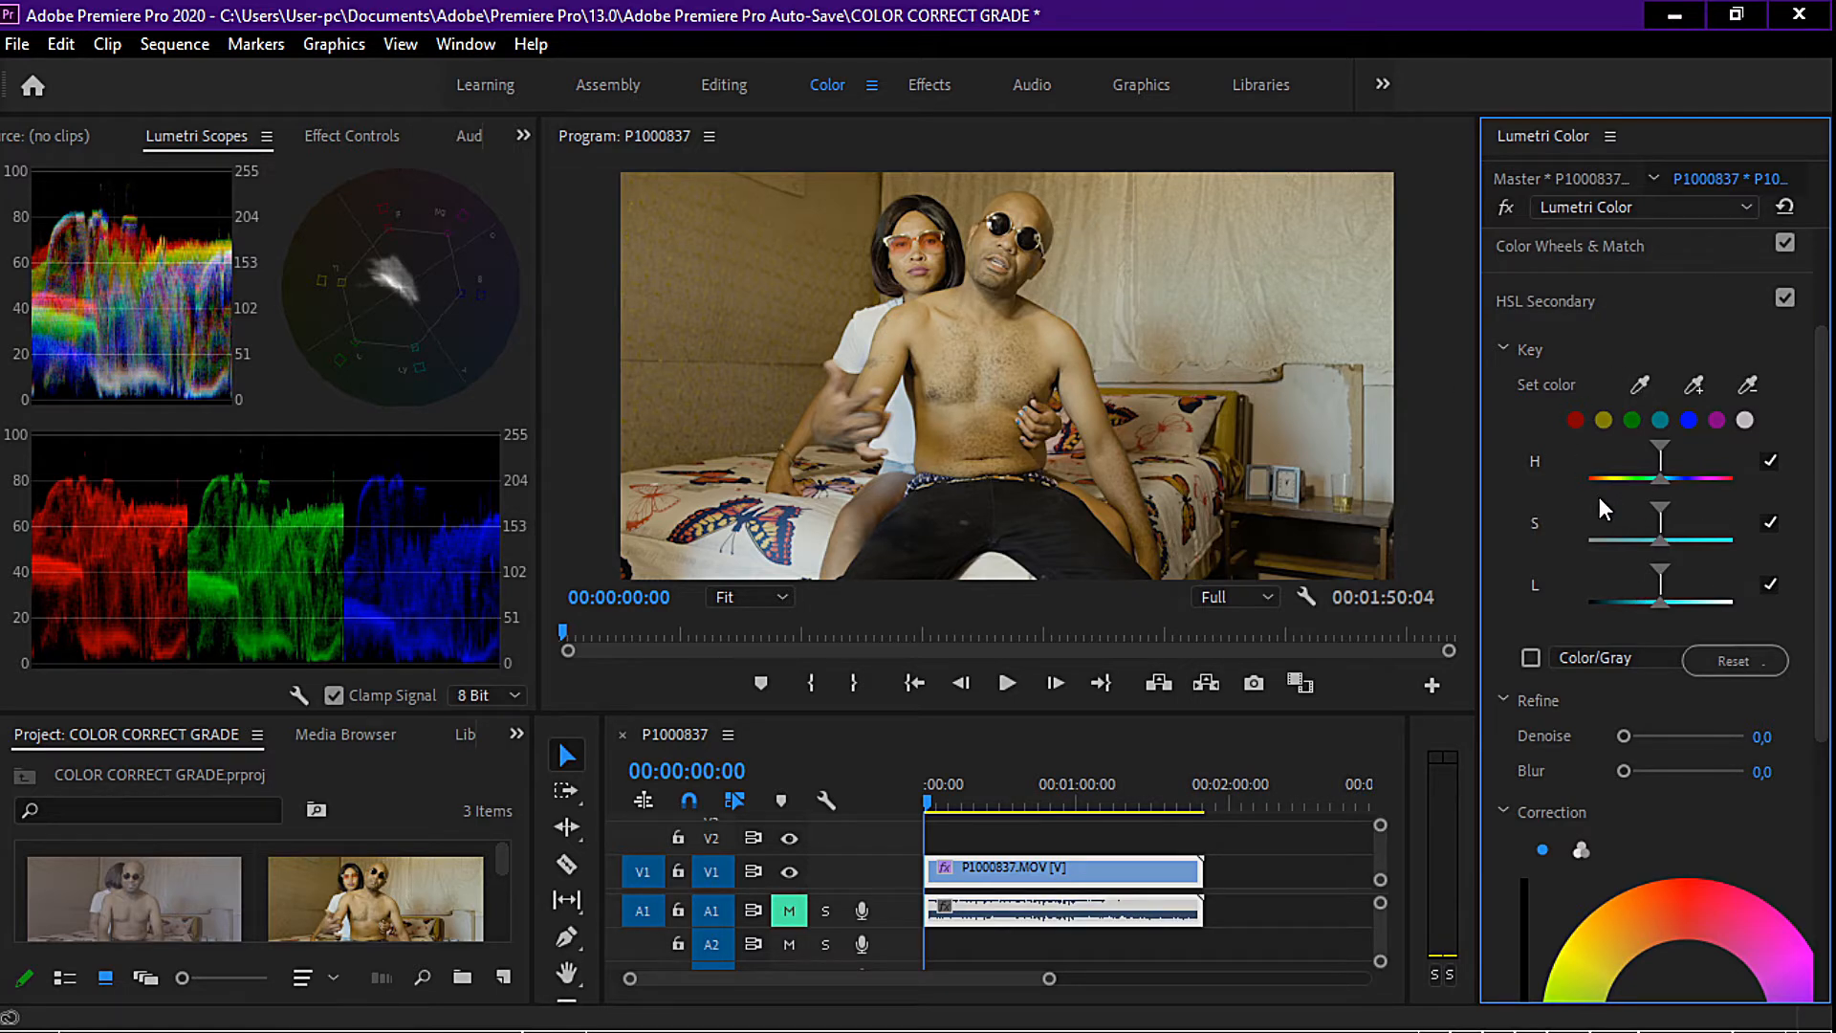
click(1555, 308)
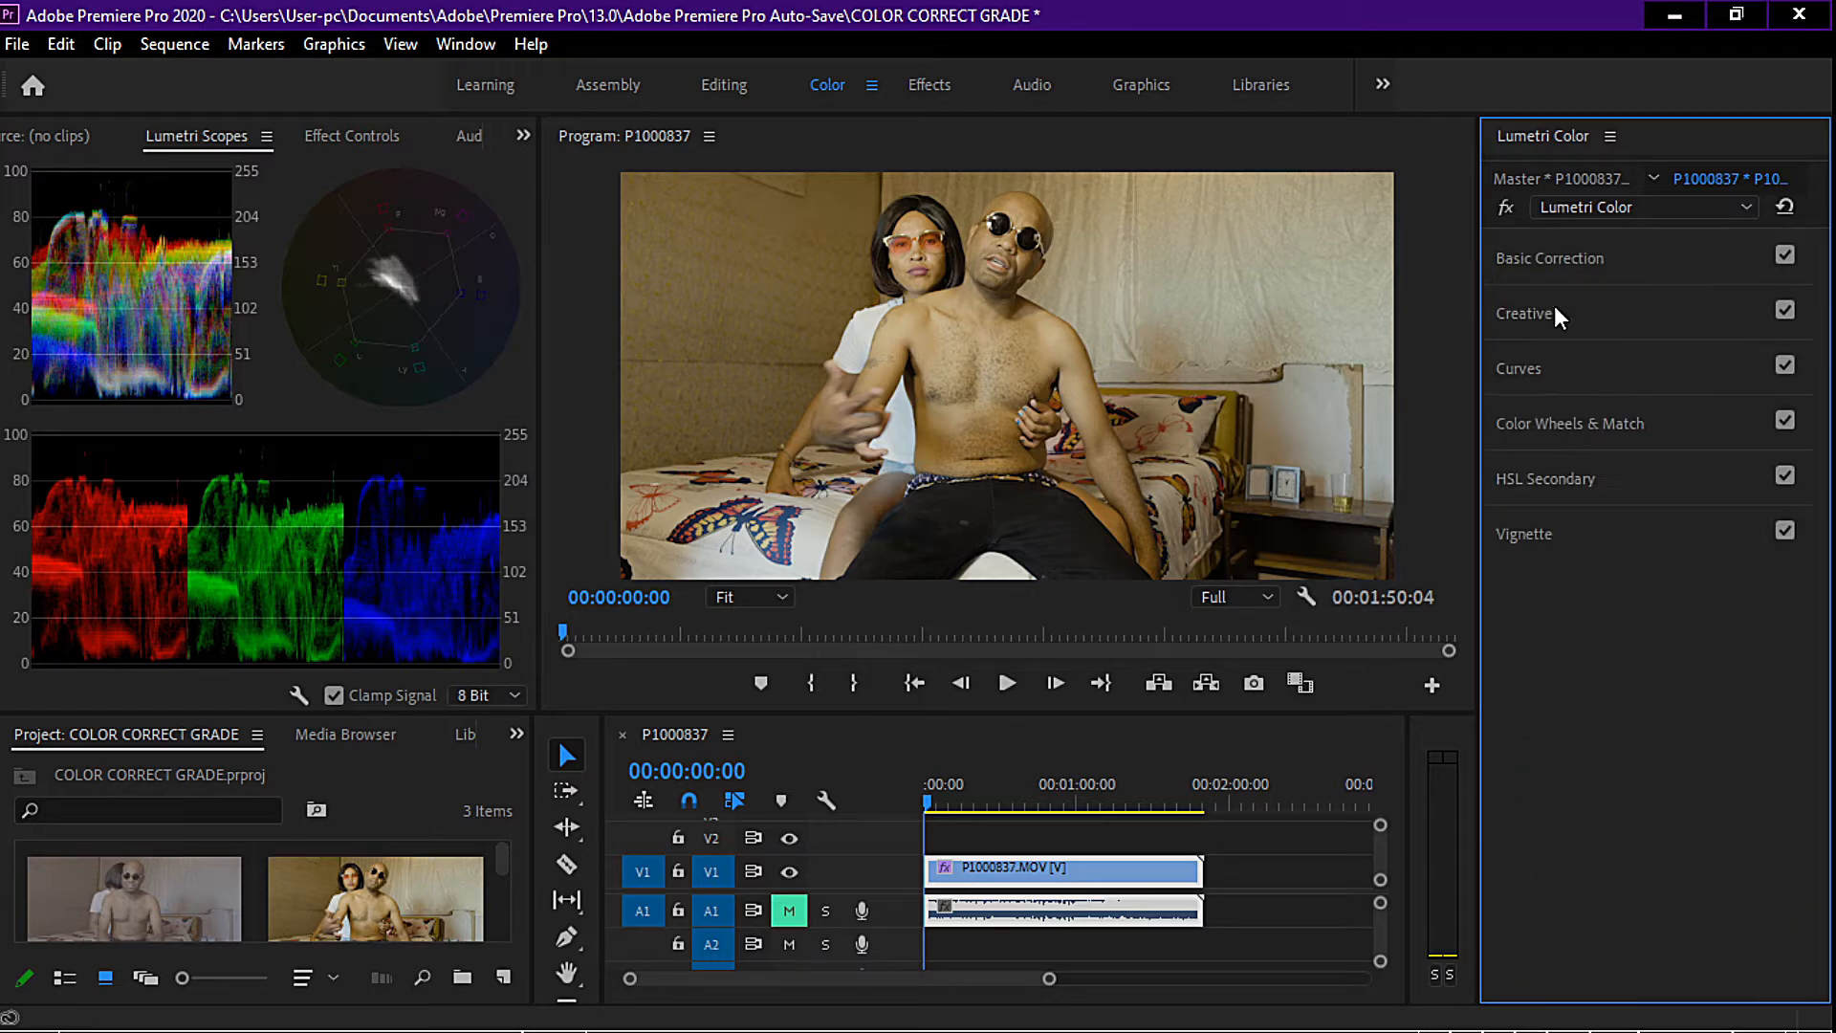
Open the Hue Saturation Curves of the clip and enlarge the program view to 100% on the man's forehead.
click(1533, 375)
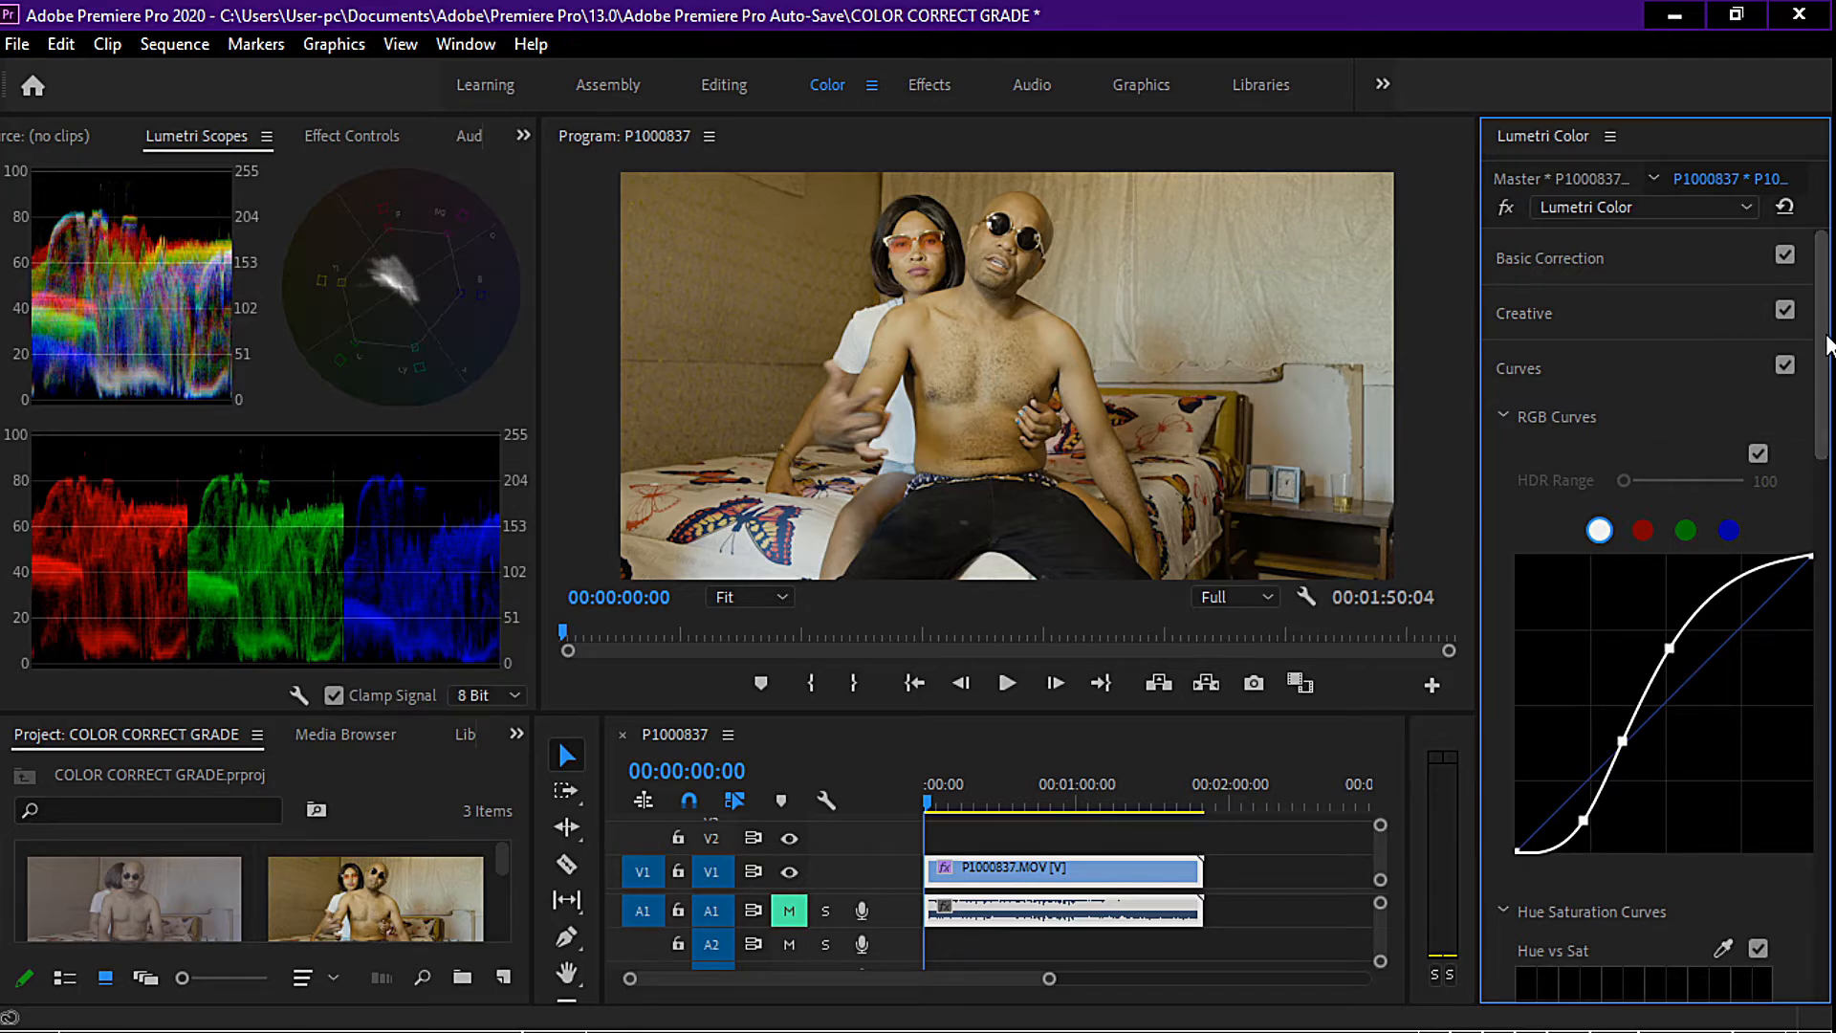
scroll(1826, 373, down, 2)
scroll(1826, 382, down, 2)
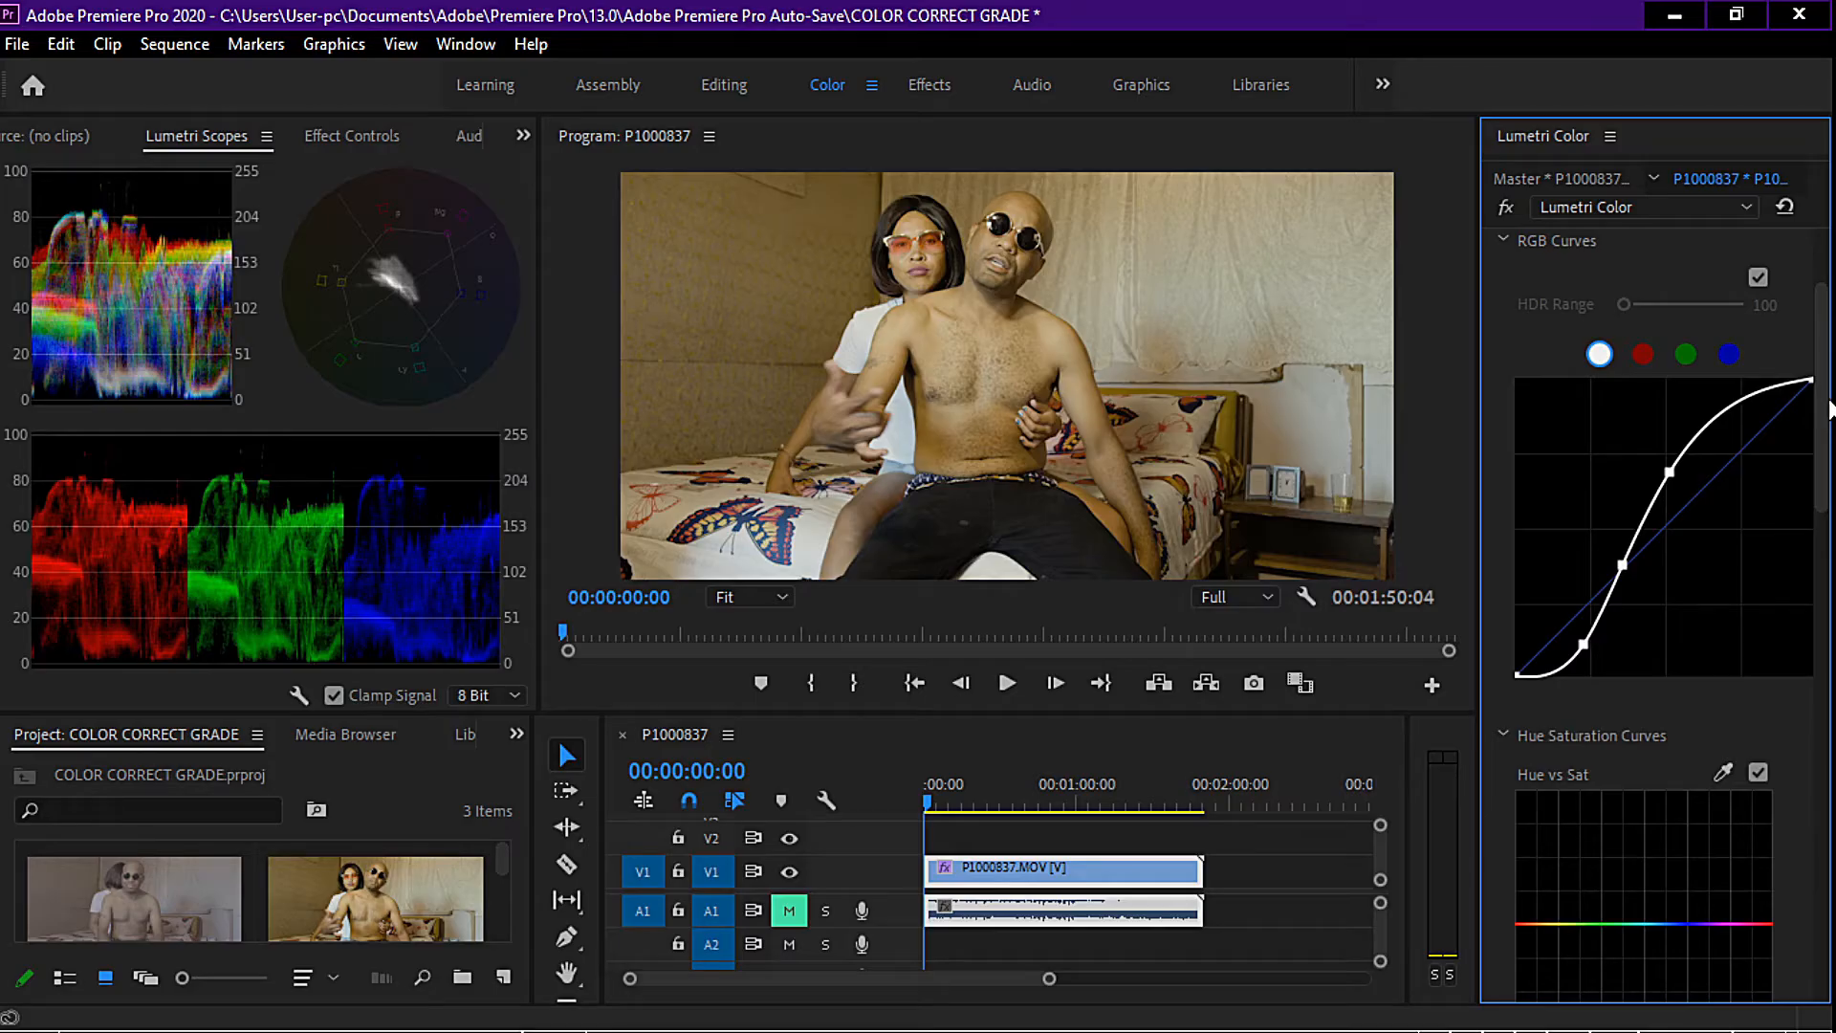
scroll(1828, 409, up, 2)
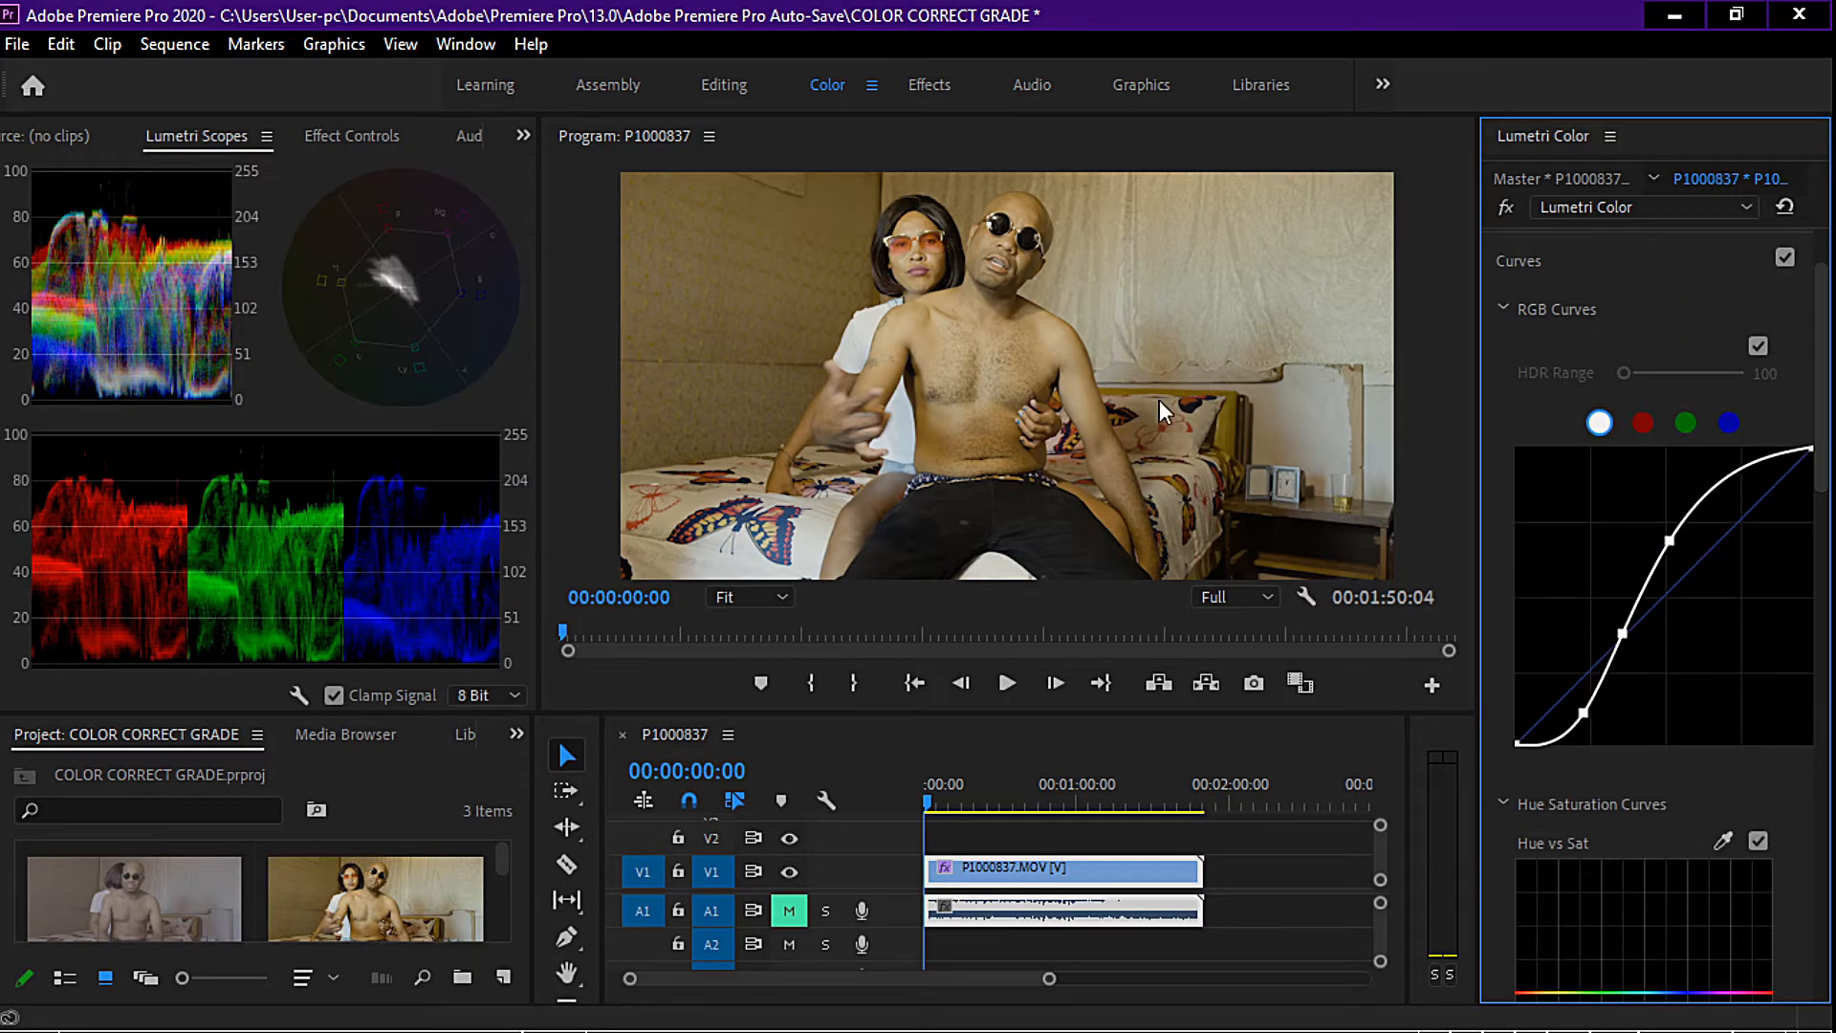
click(780, 596)
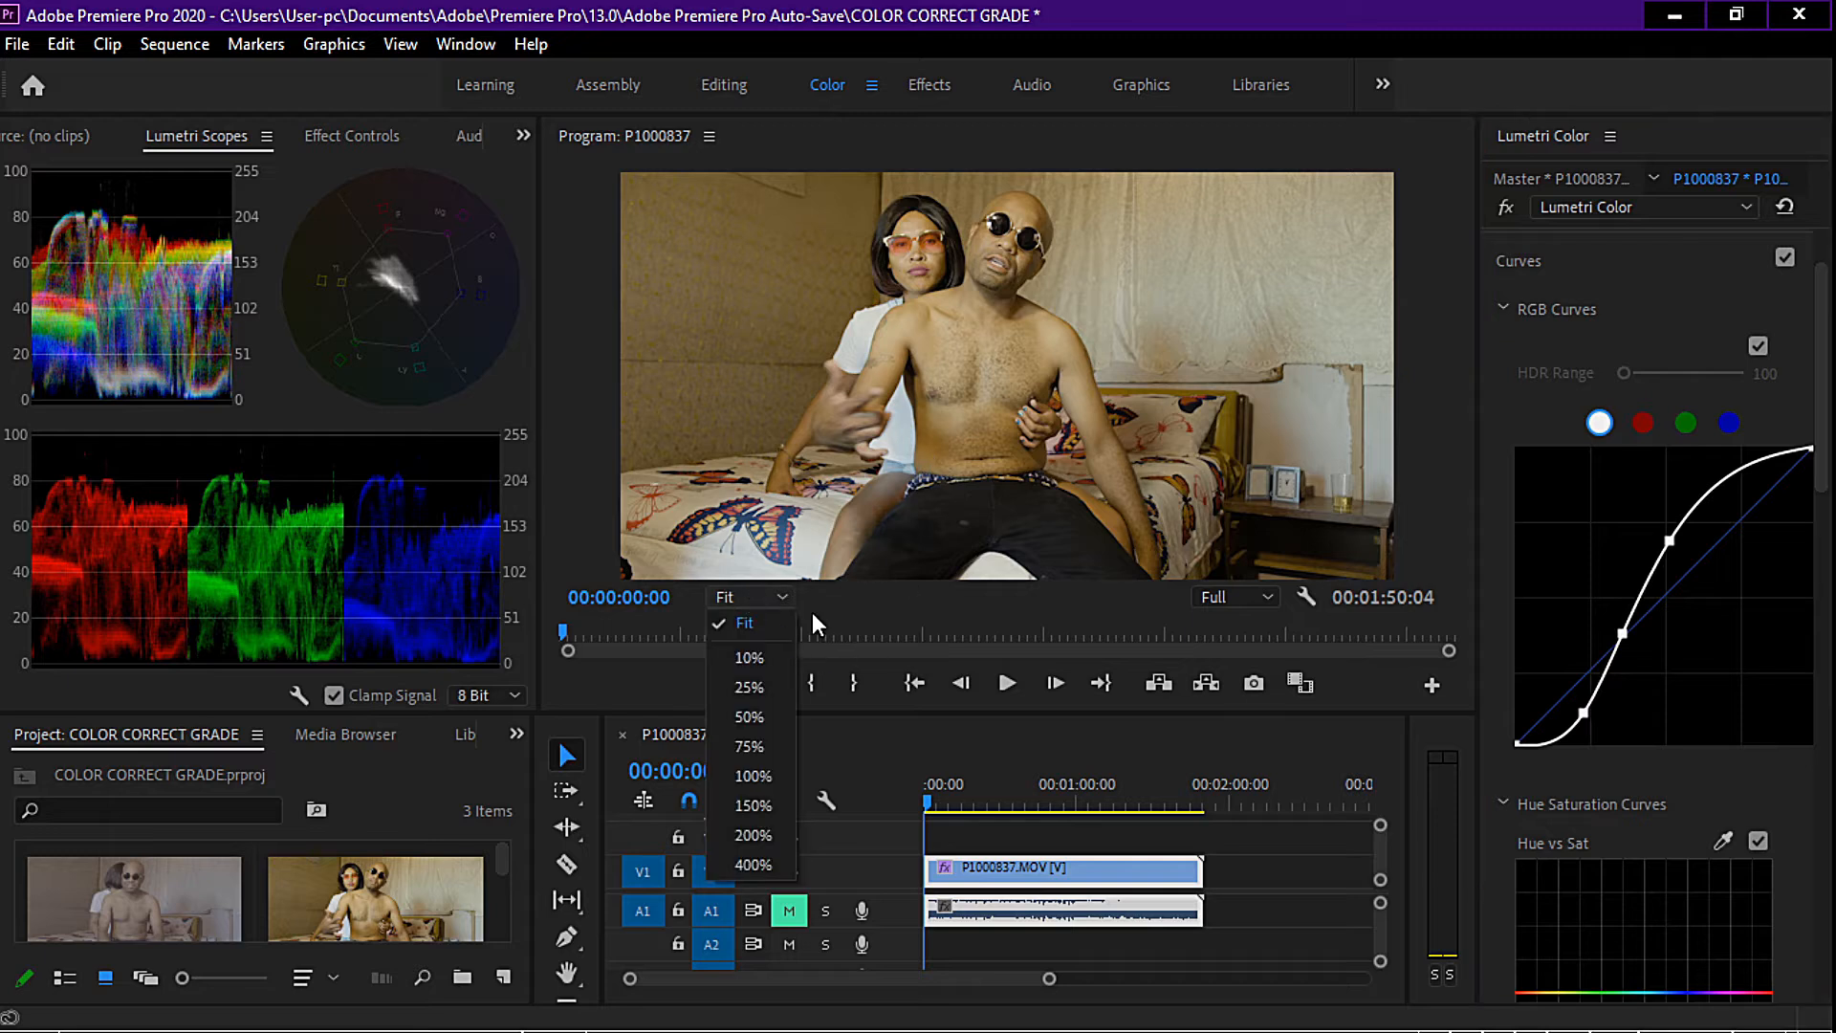
click(754, 776)
drag(1454, 366, 1461, 214)
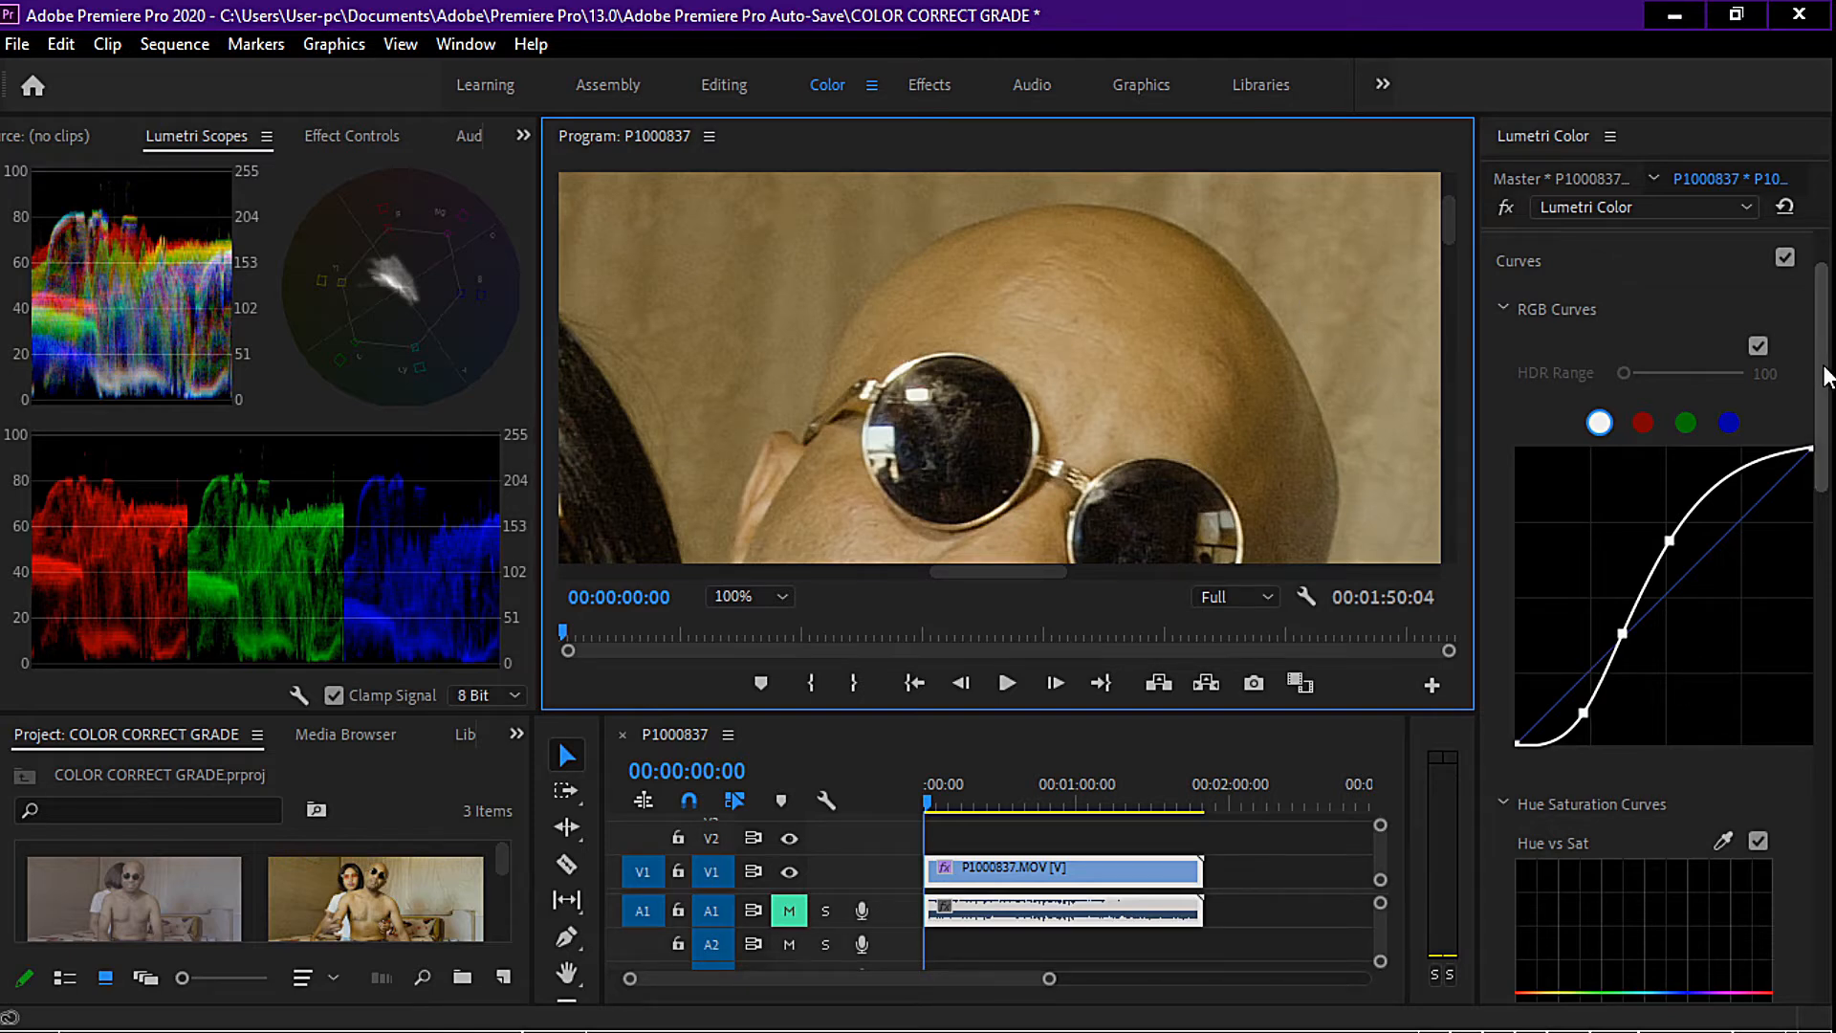
scroll(1677, 678, down, 2)
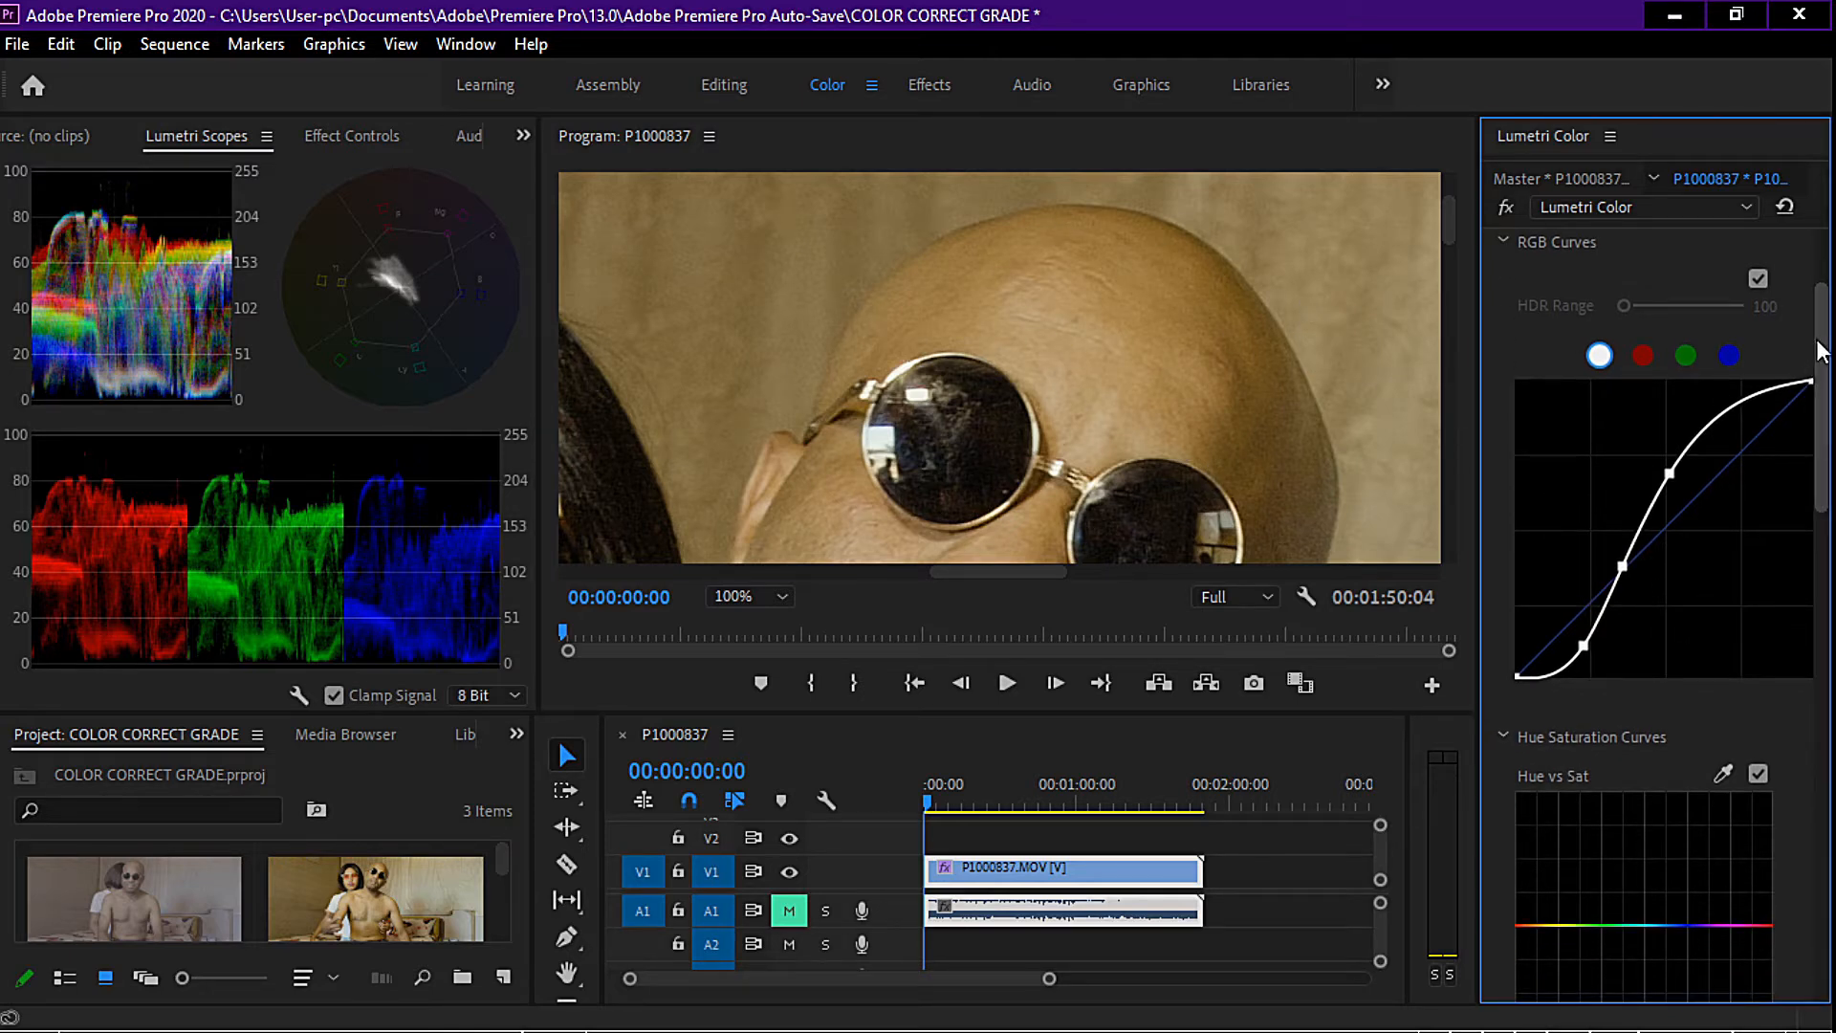
scroll(1643, 315, up, 3)
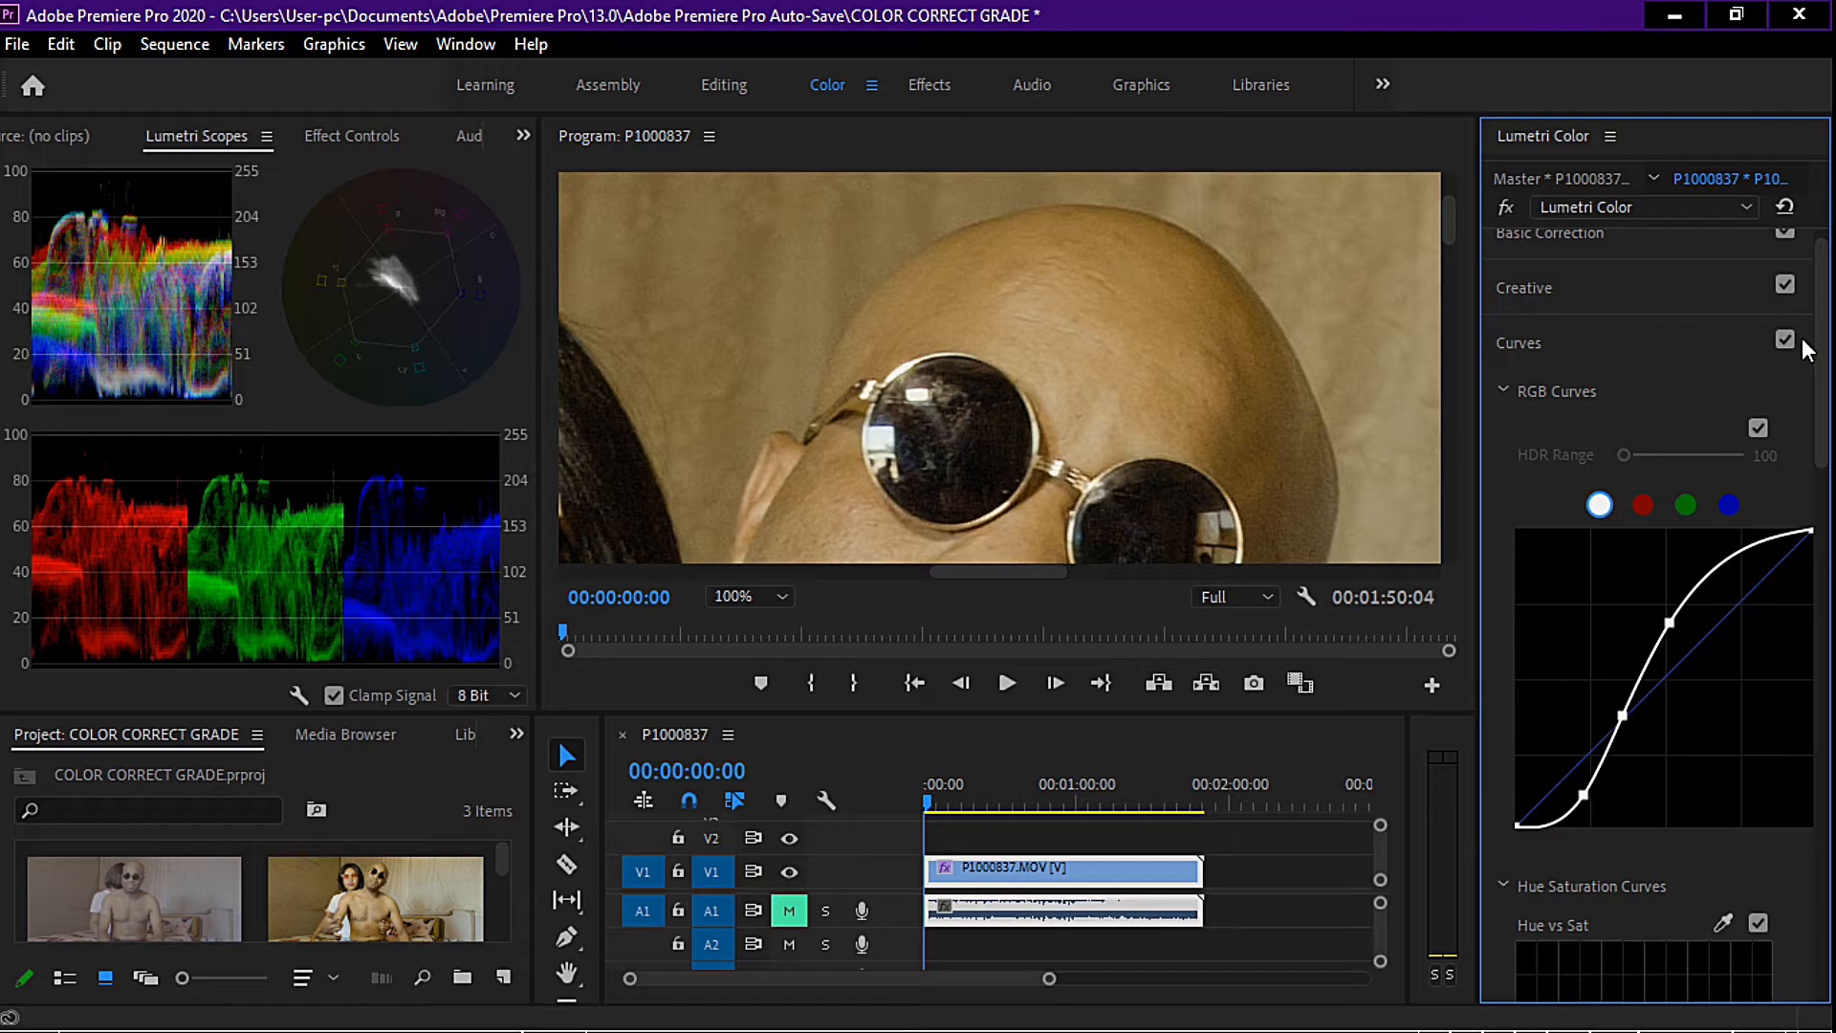
drag(1824, 332, 1825, 471)
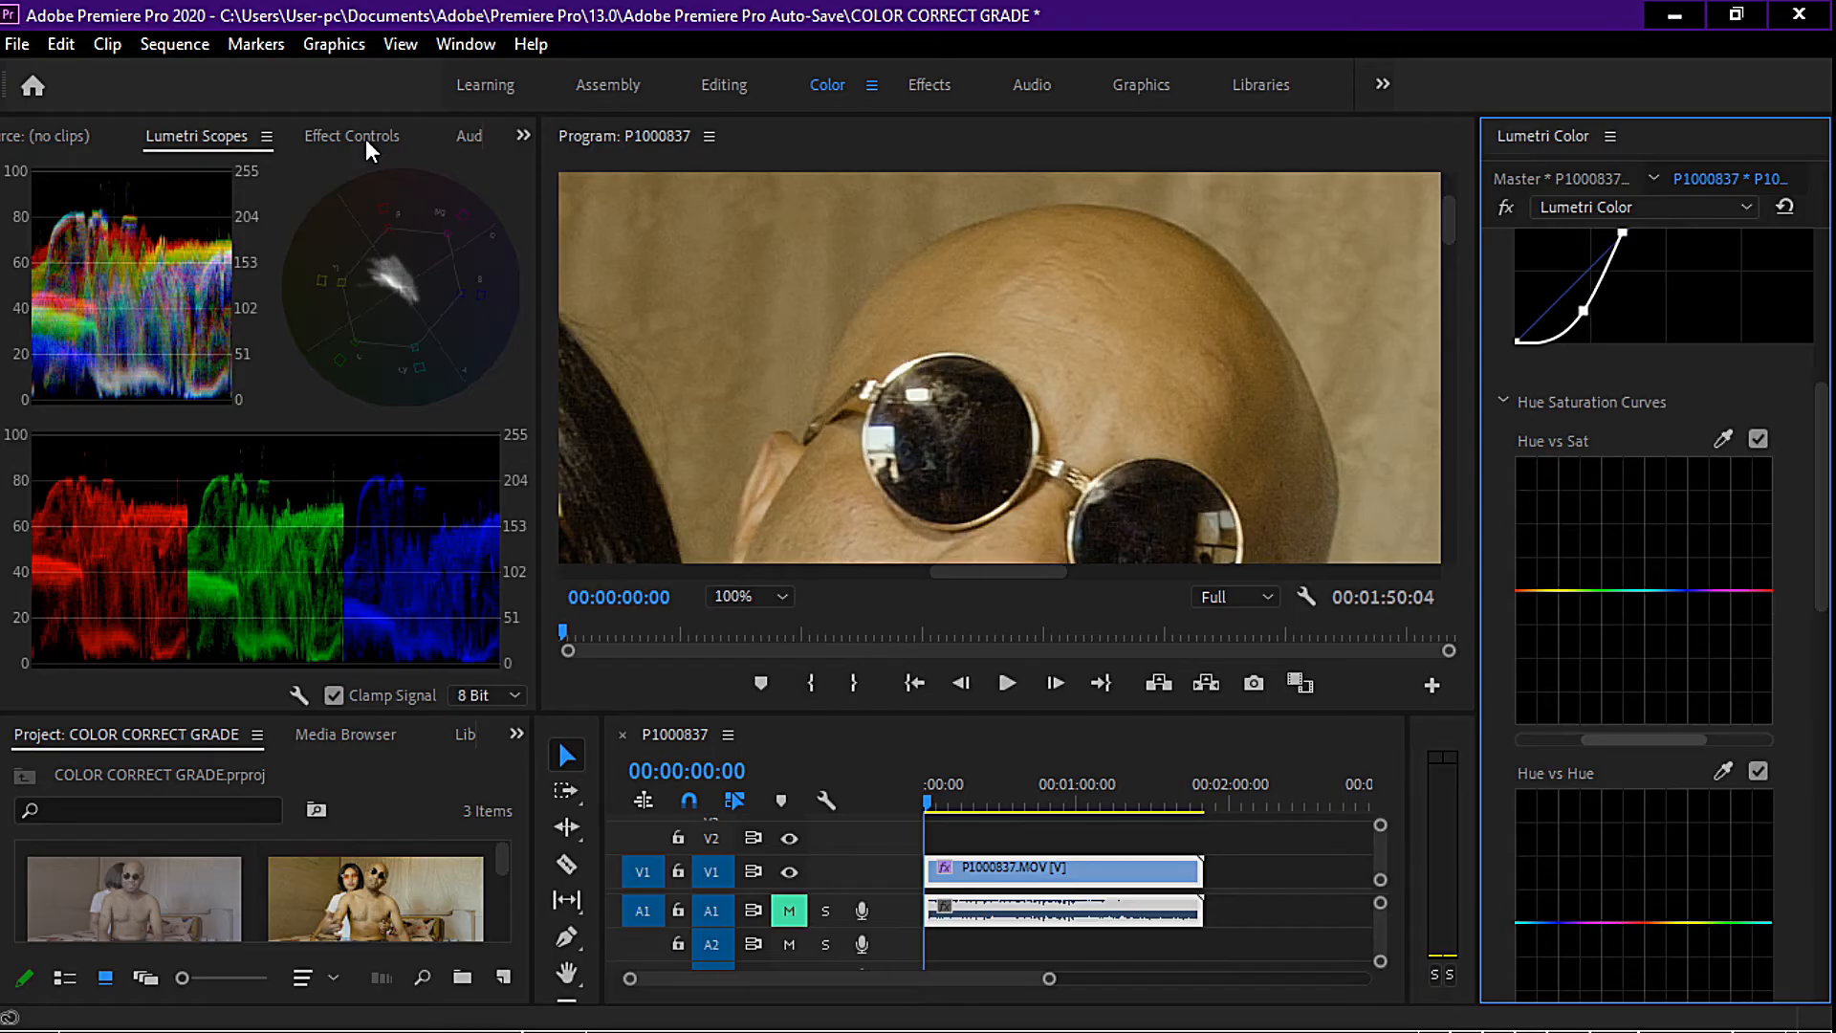
Draw a closed four-point opacity mask with the Pen tool around a patch of skin on the man's forehead.
click(365, 140)
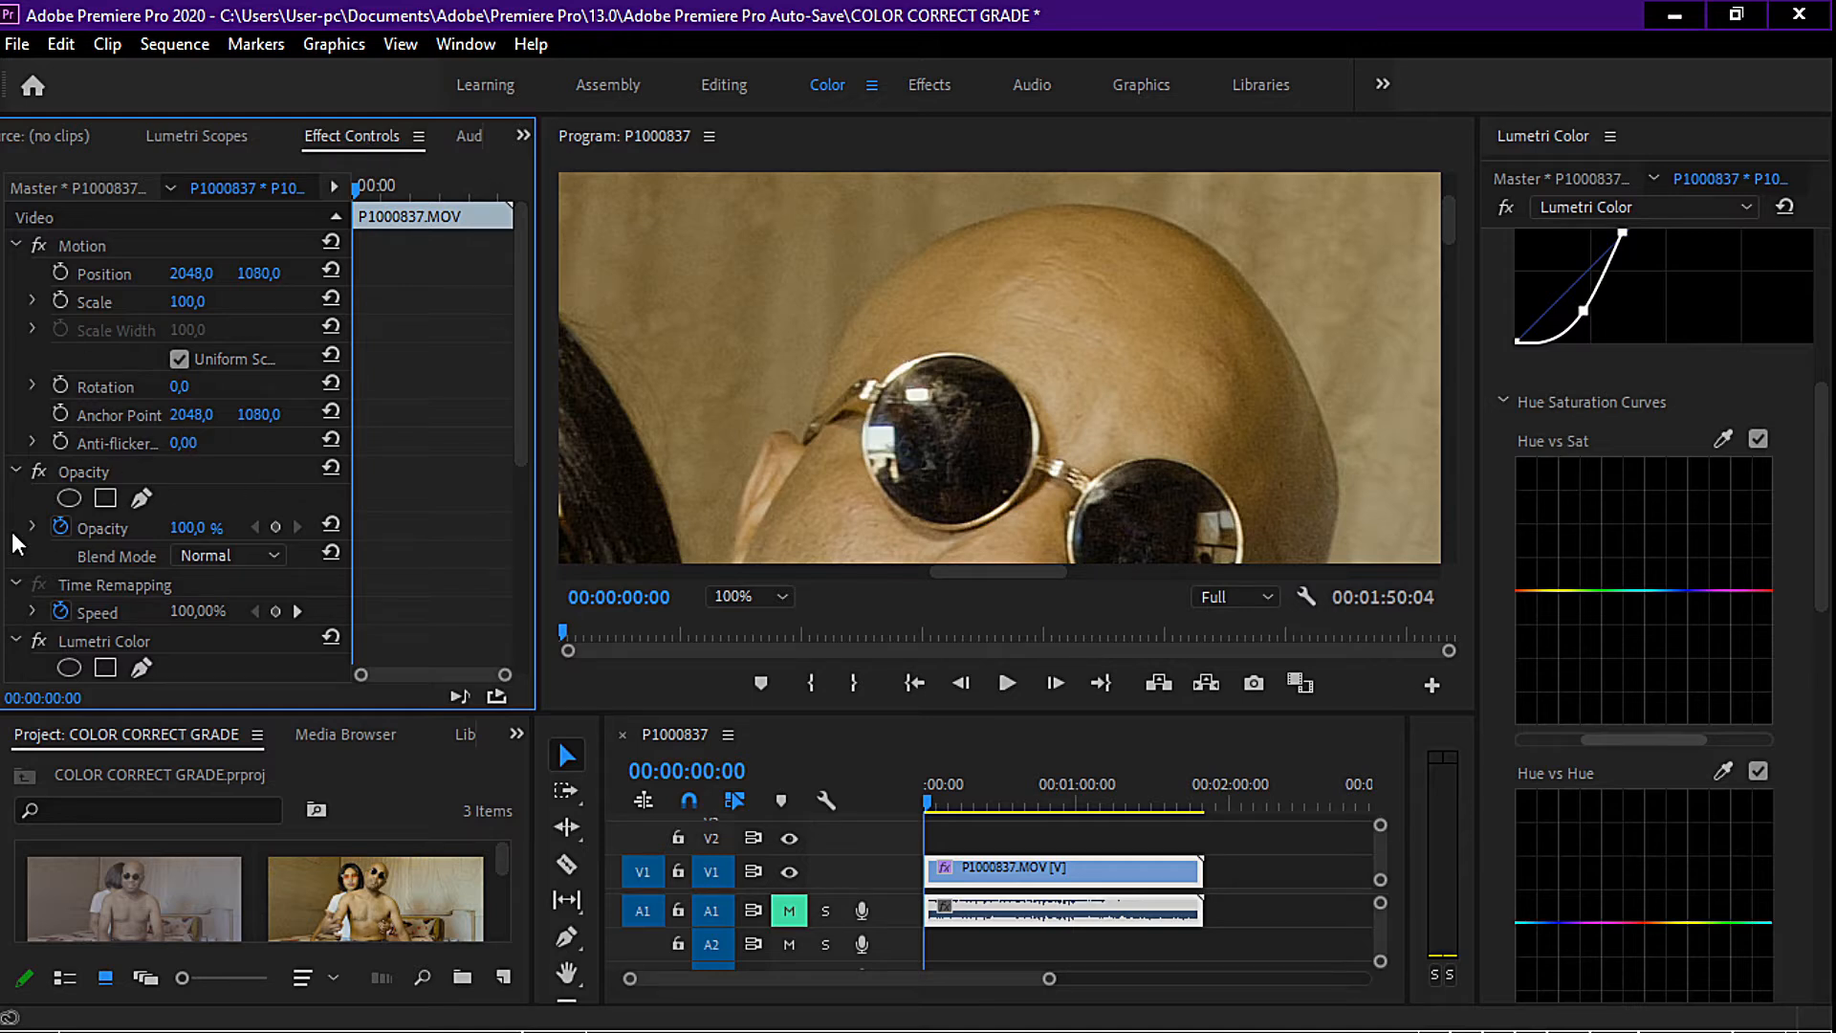
click(139, 499)
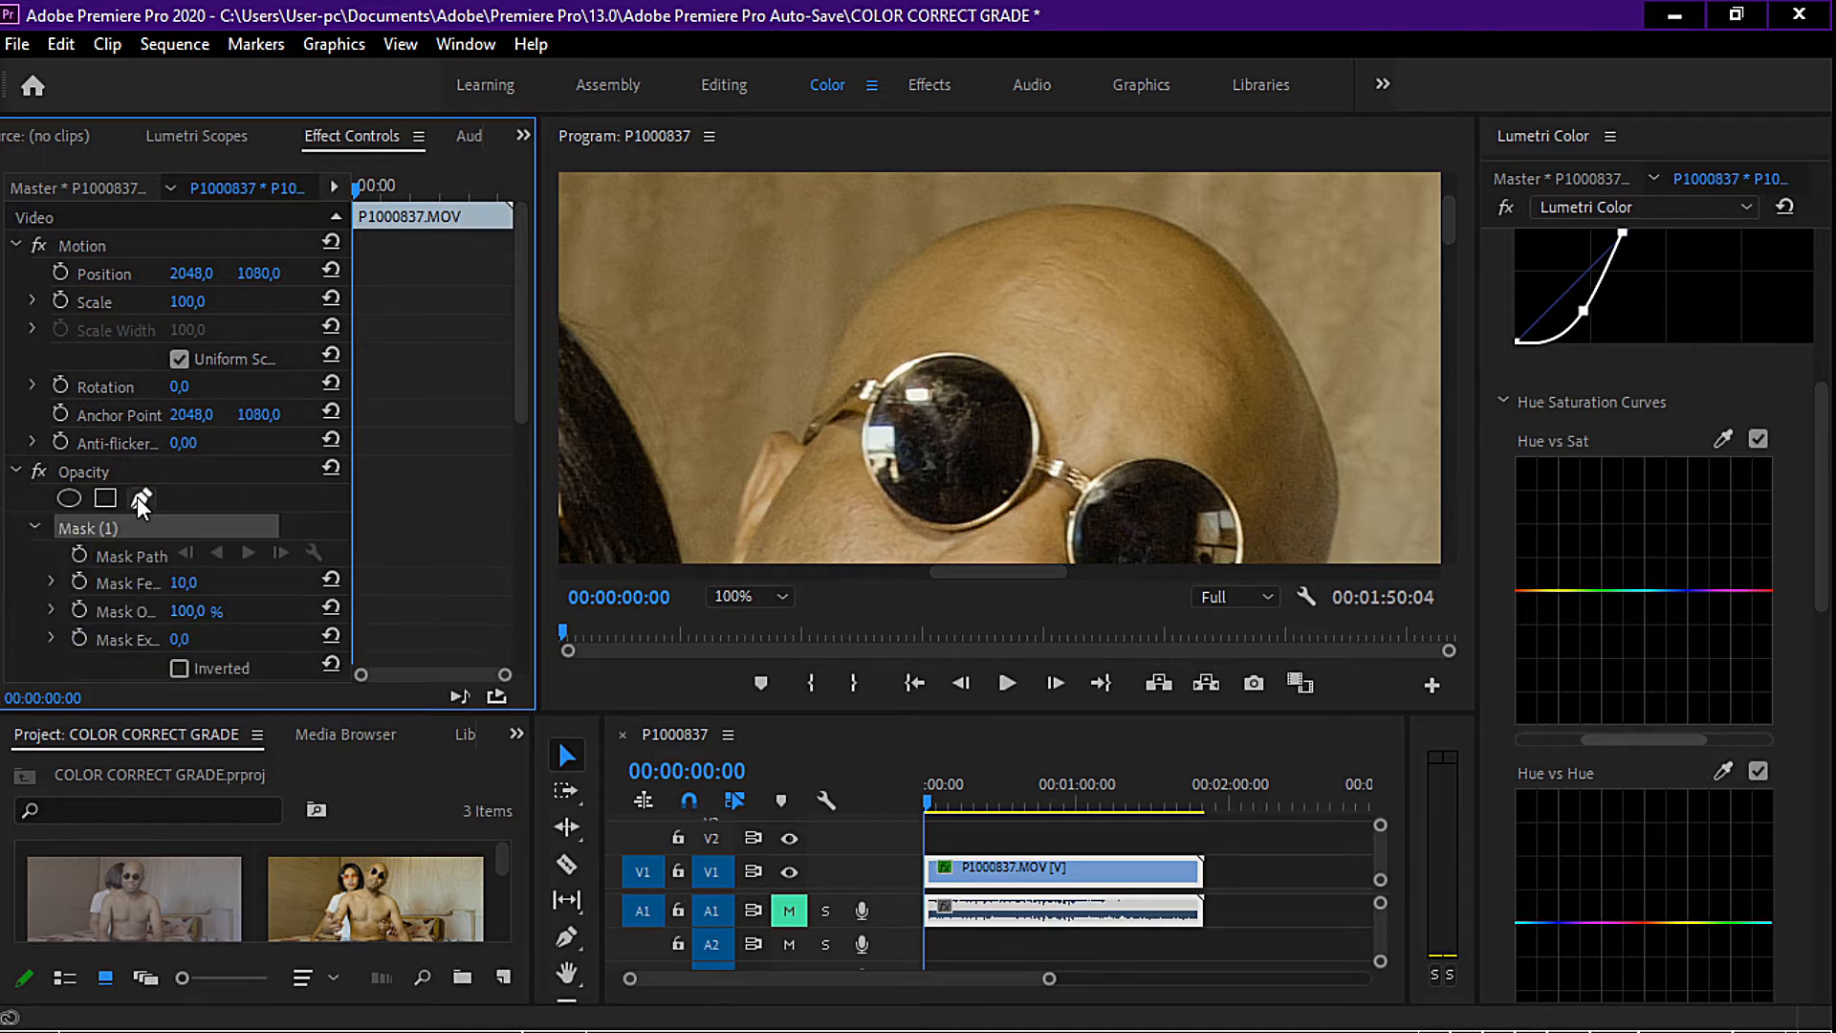
click(1018, 251)
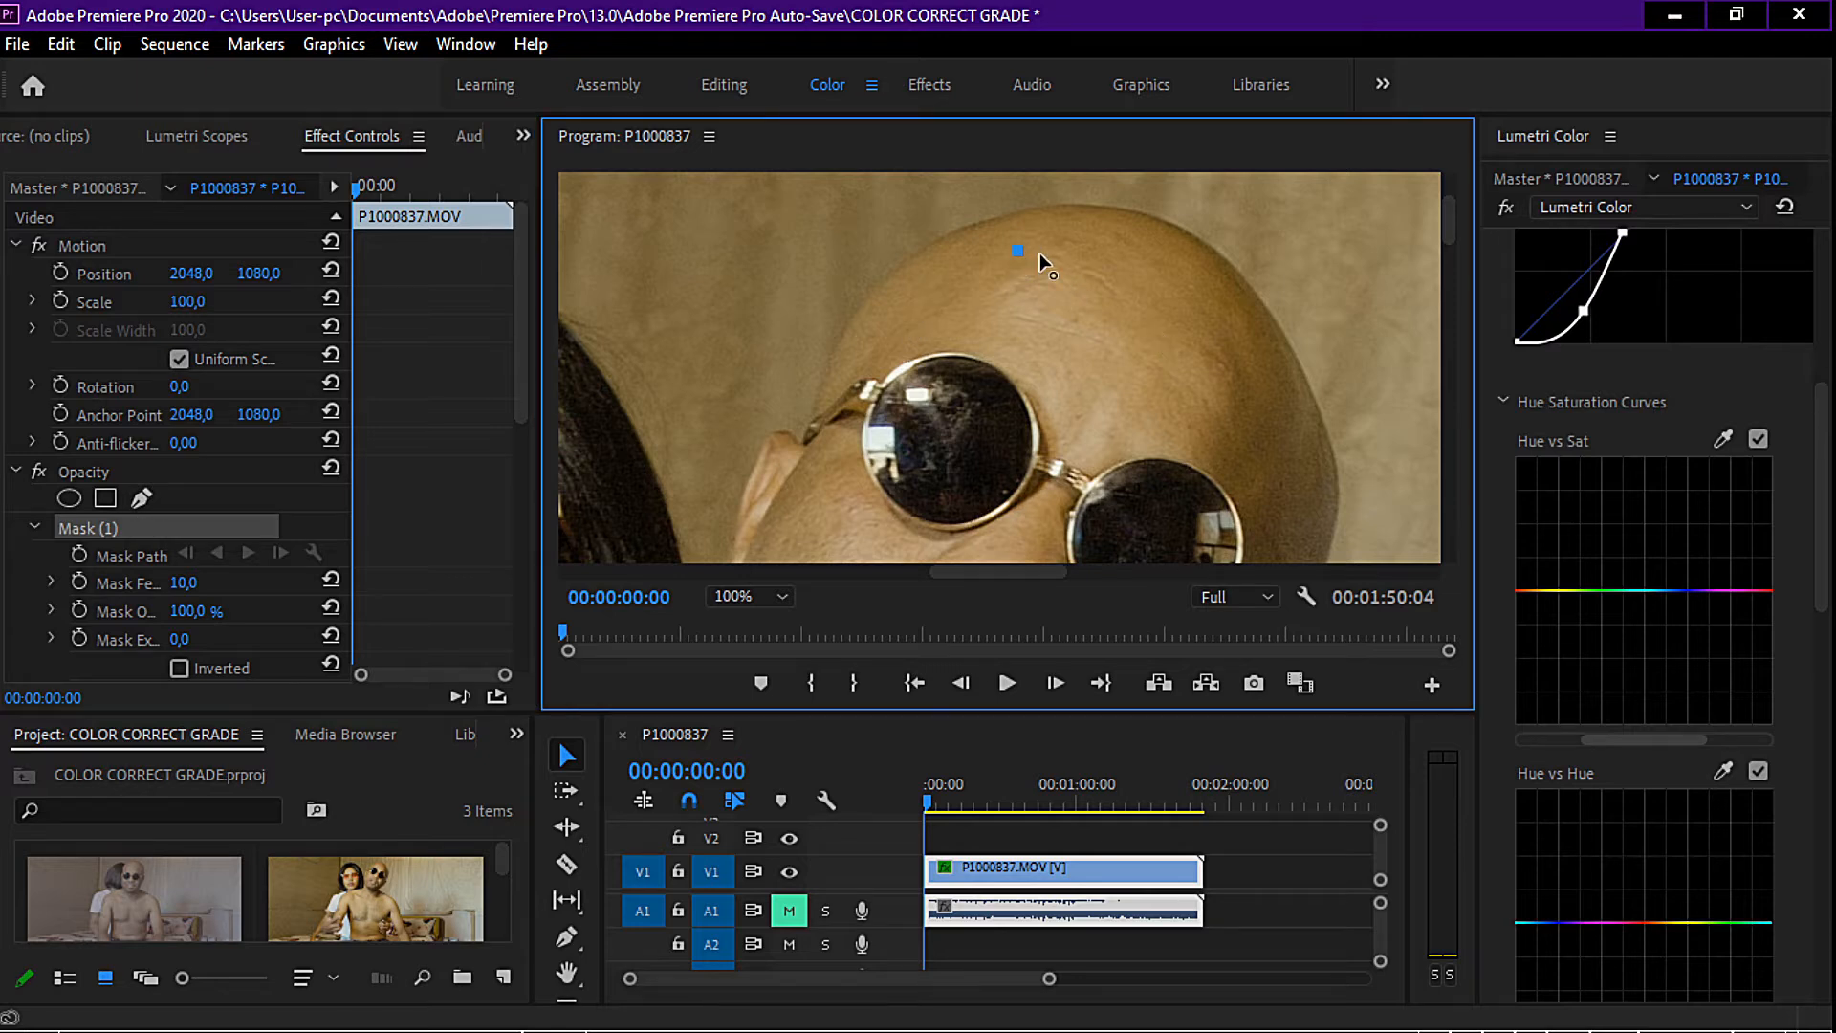
click(1206, 329)
click(1113, 417)
click(996, 326)
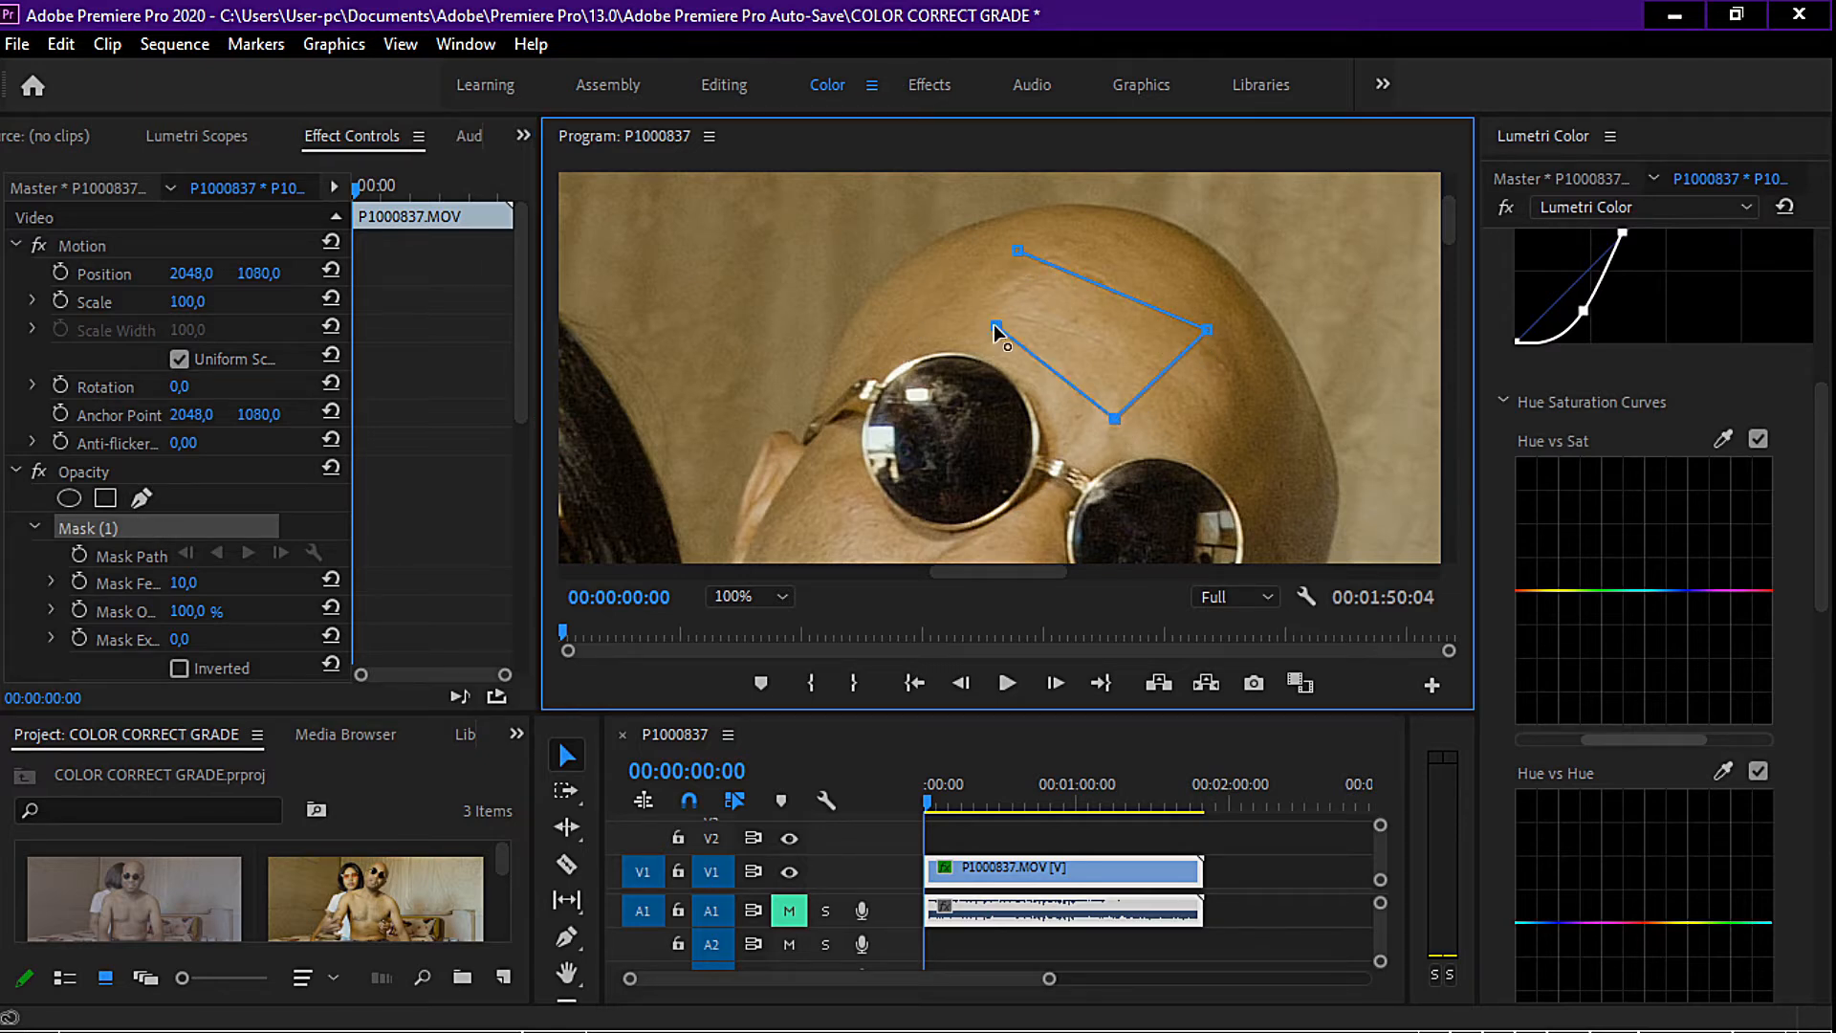
click(1017, 251)
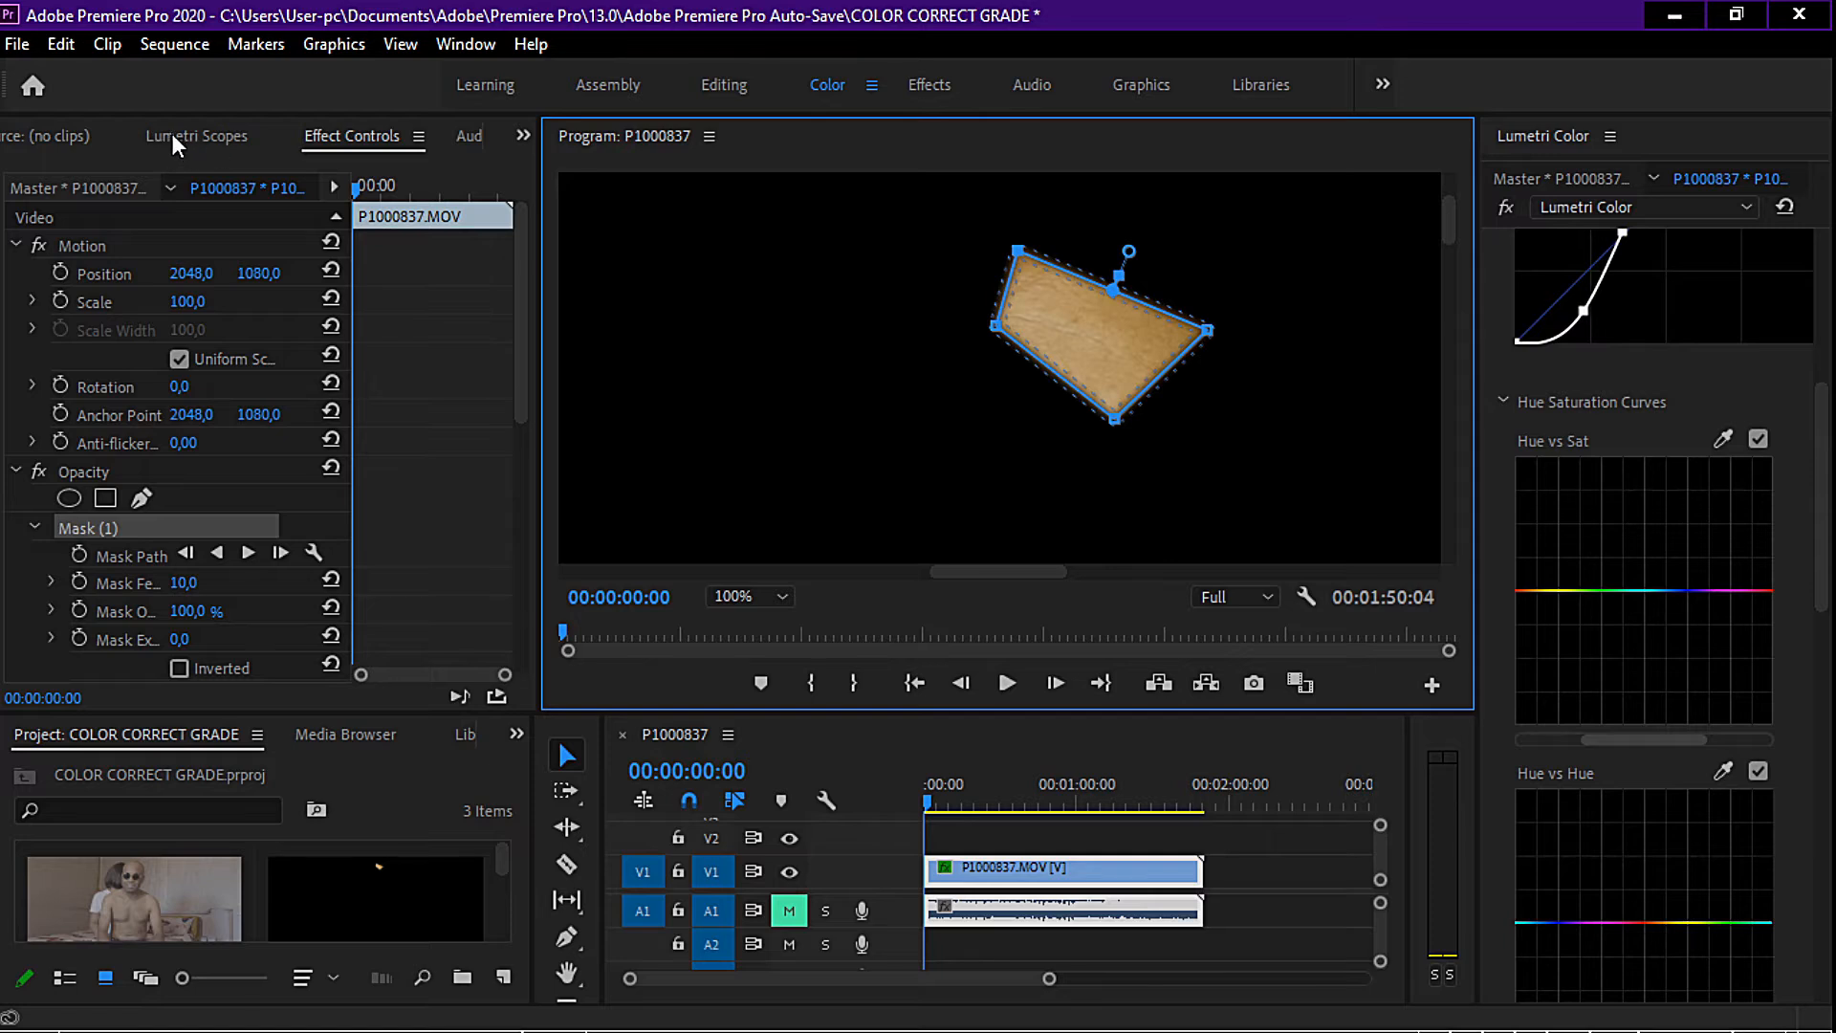
Show enlarged Lumetri Scopes beside the program view and bring the masked skin patch back into sight.
click(209, 138)
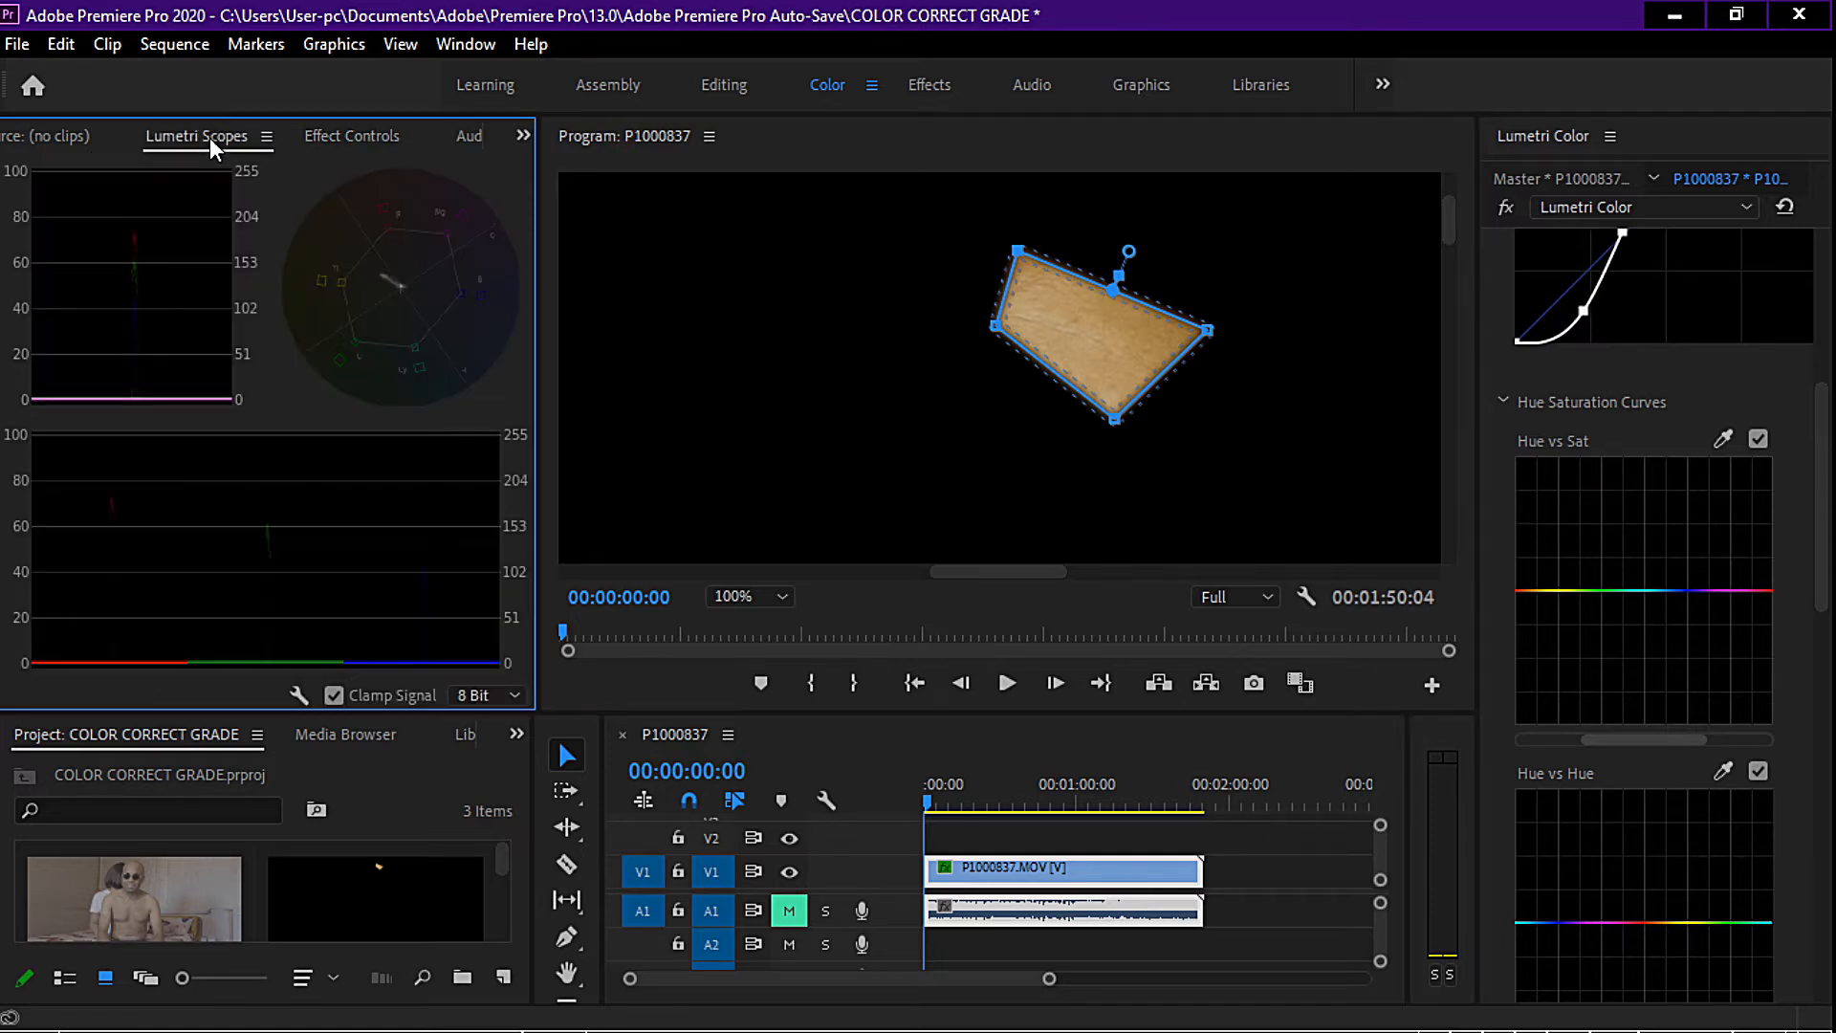
drag(540, 394, 968, 465)
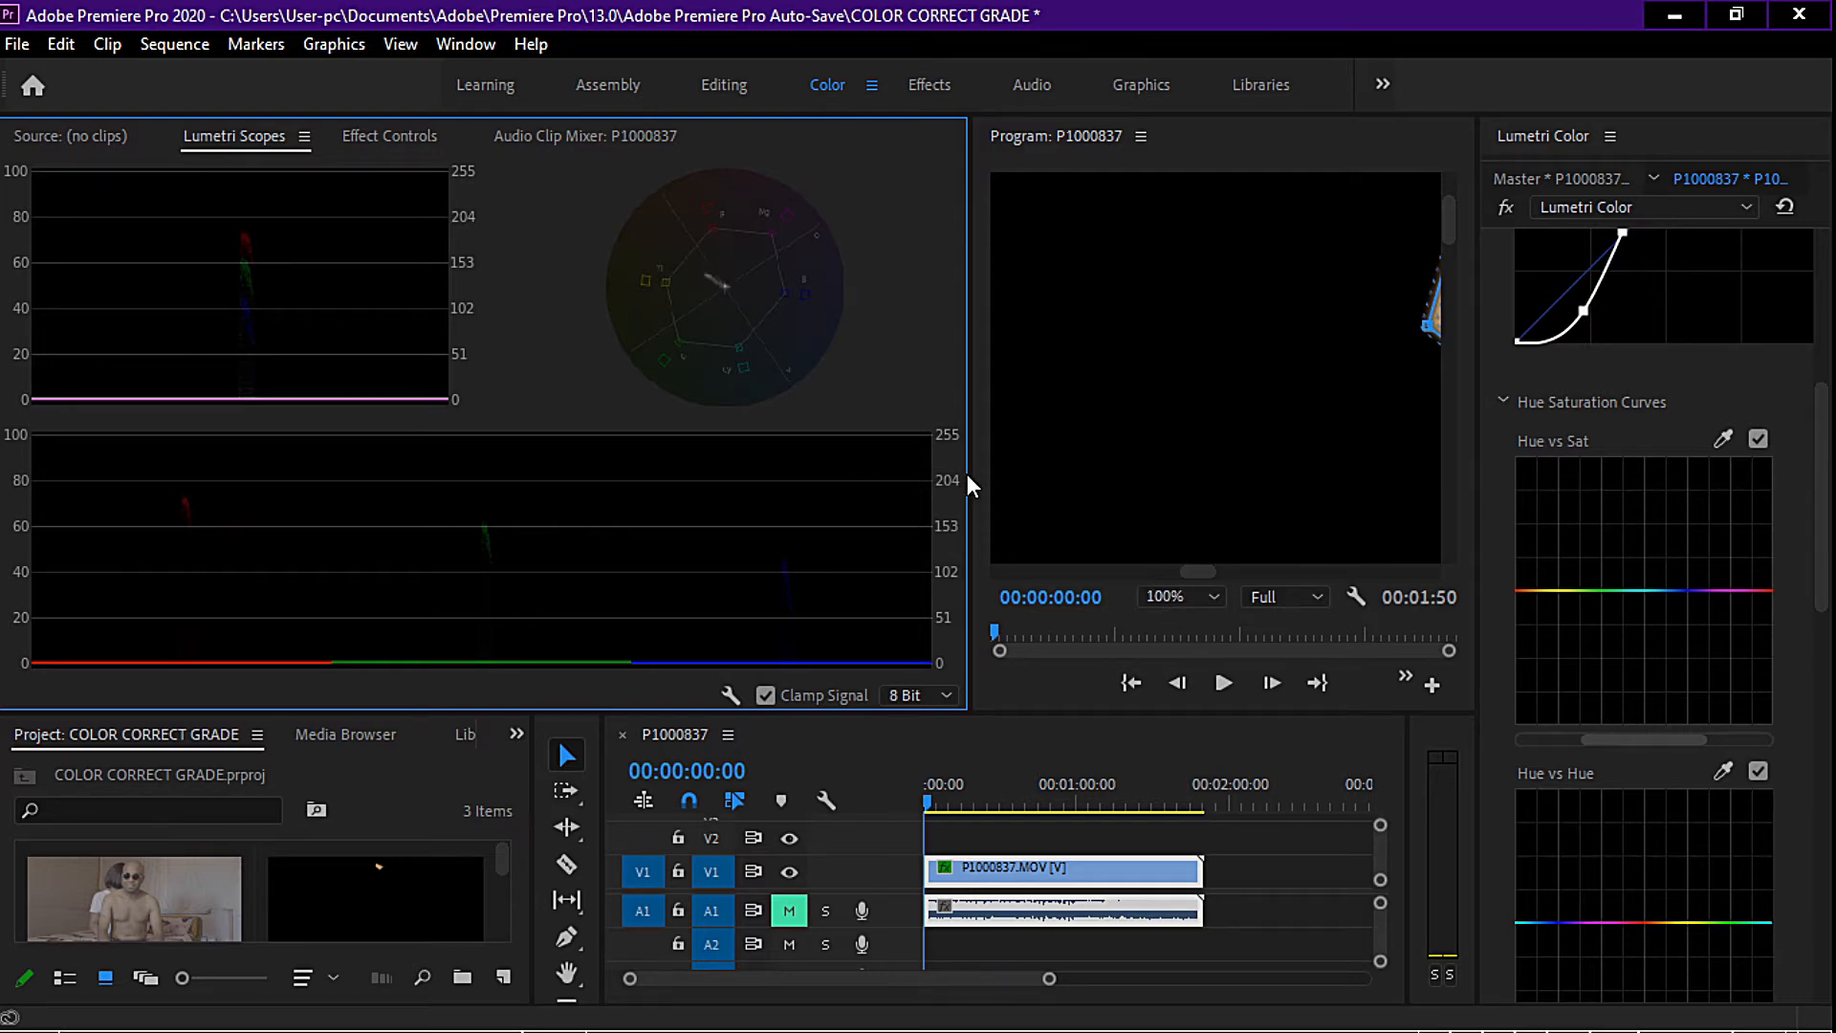
drag(1198, 566, 1230, 576)
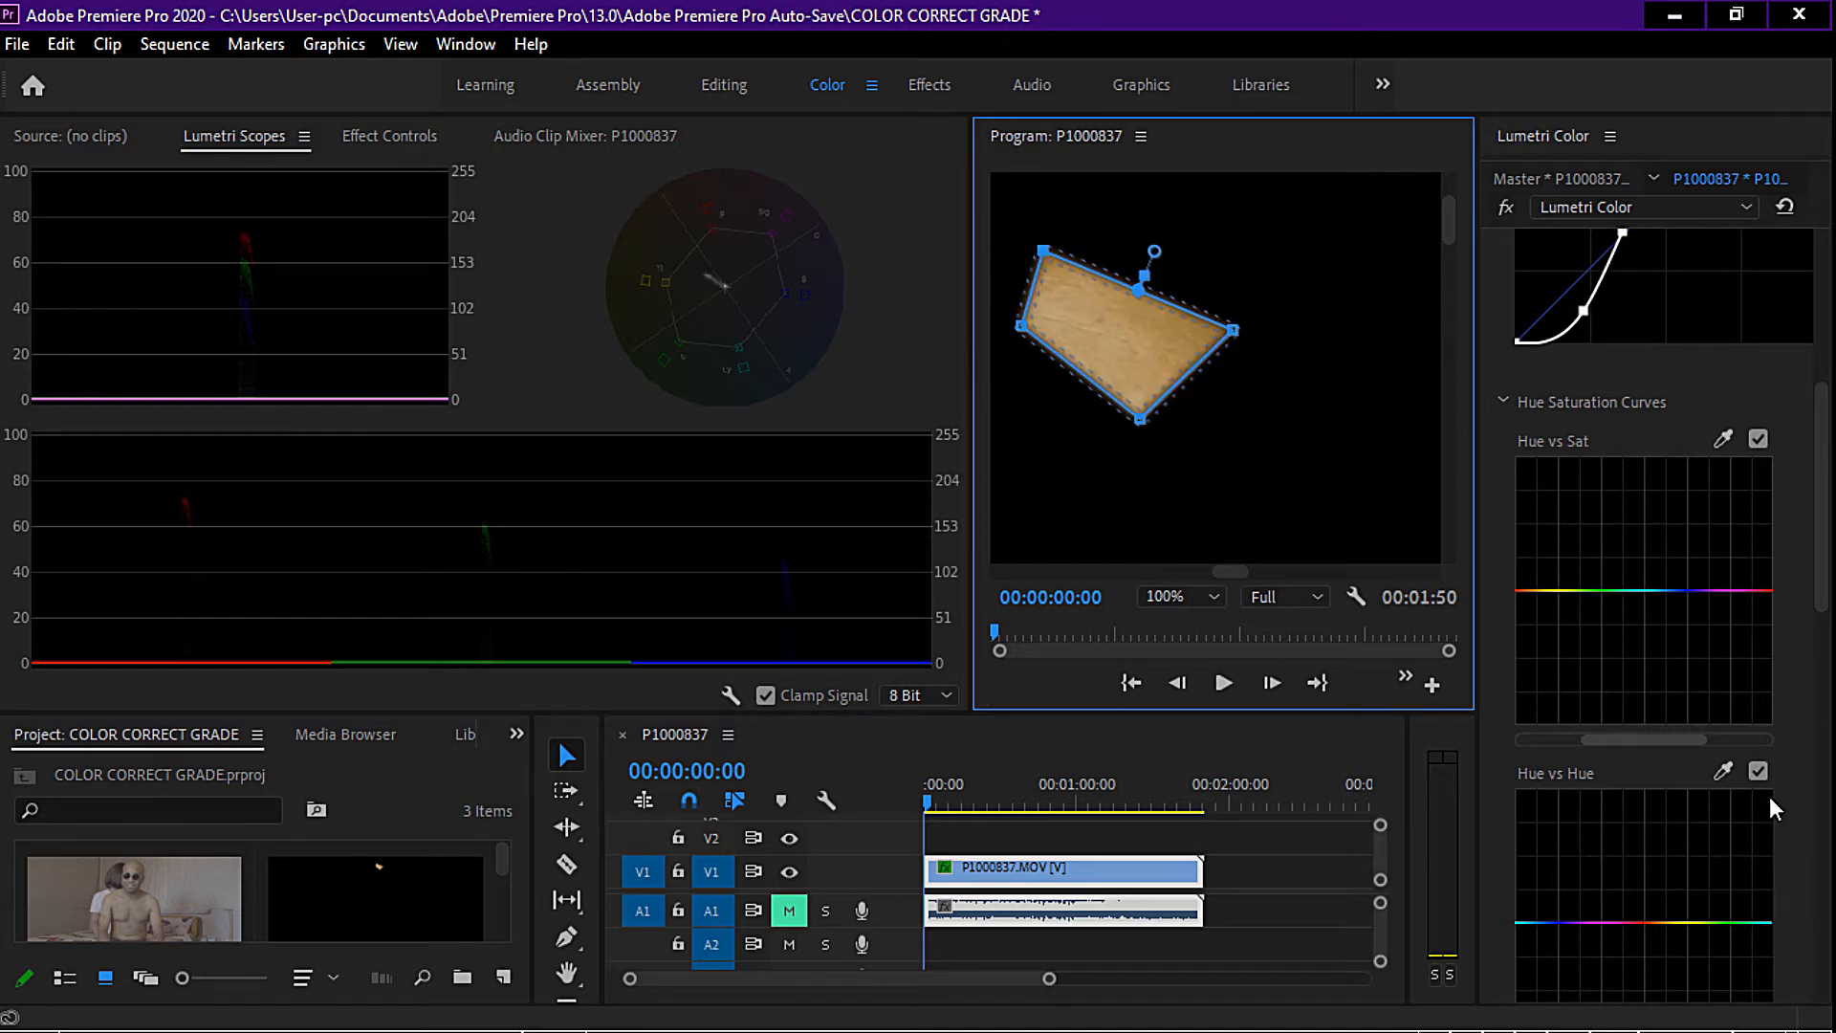
Sample the masked skin tone for the Hue vs Hue curve and raise the middle curve point slightly to make the skin redder.
drag(1827, 515, 1828, 542)
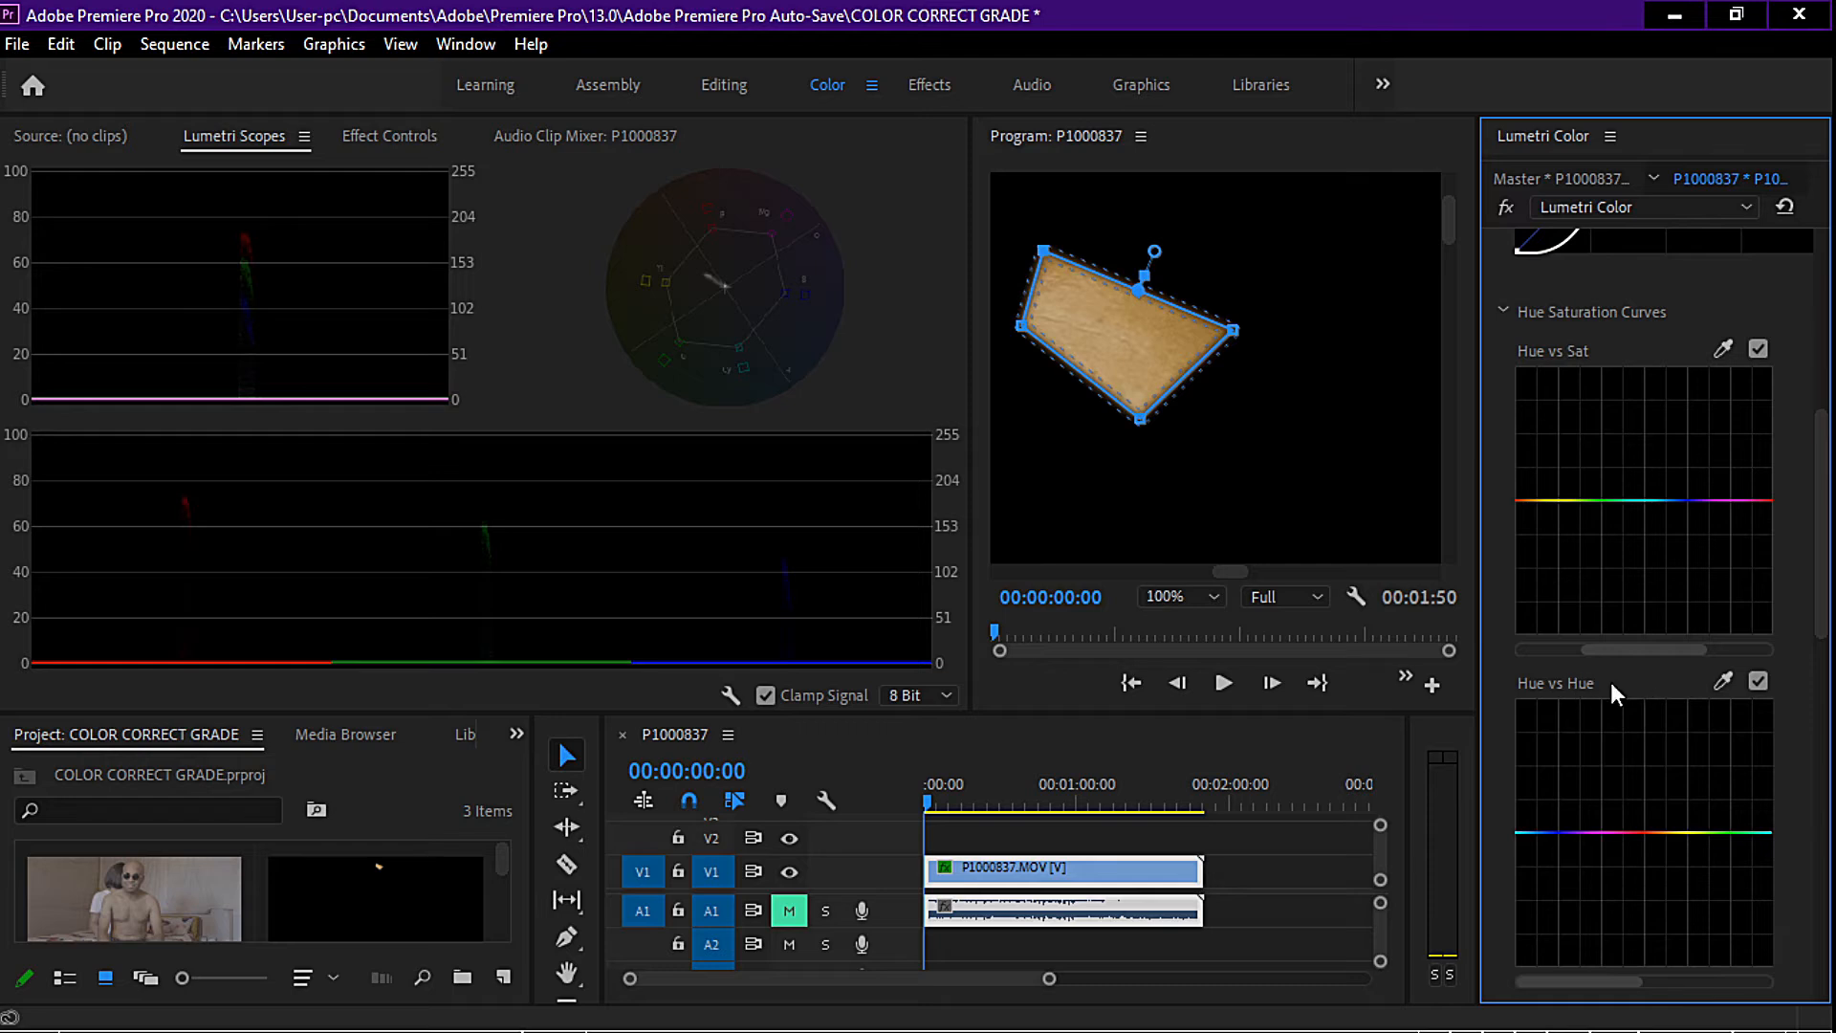
click(1723, 682)
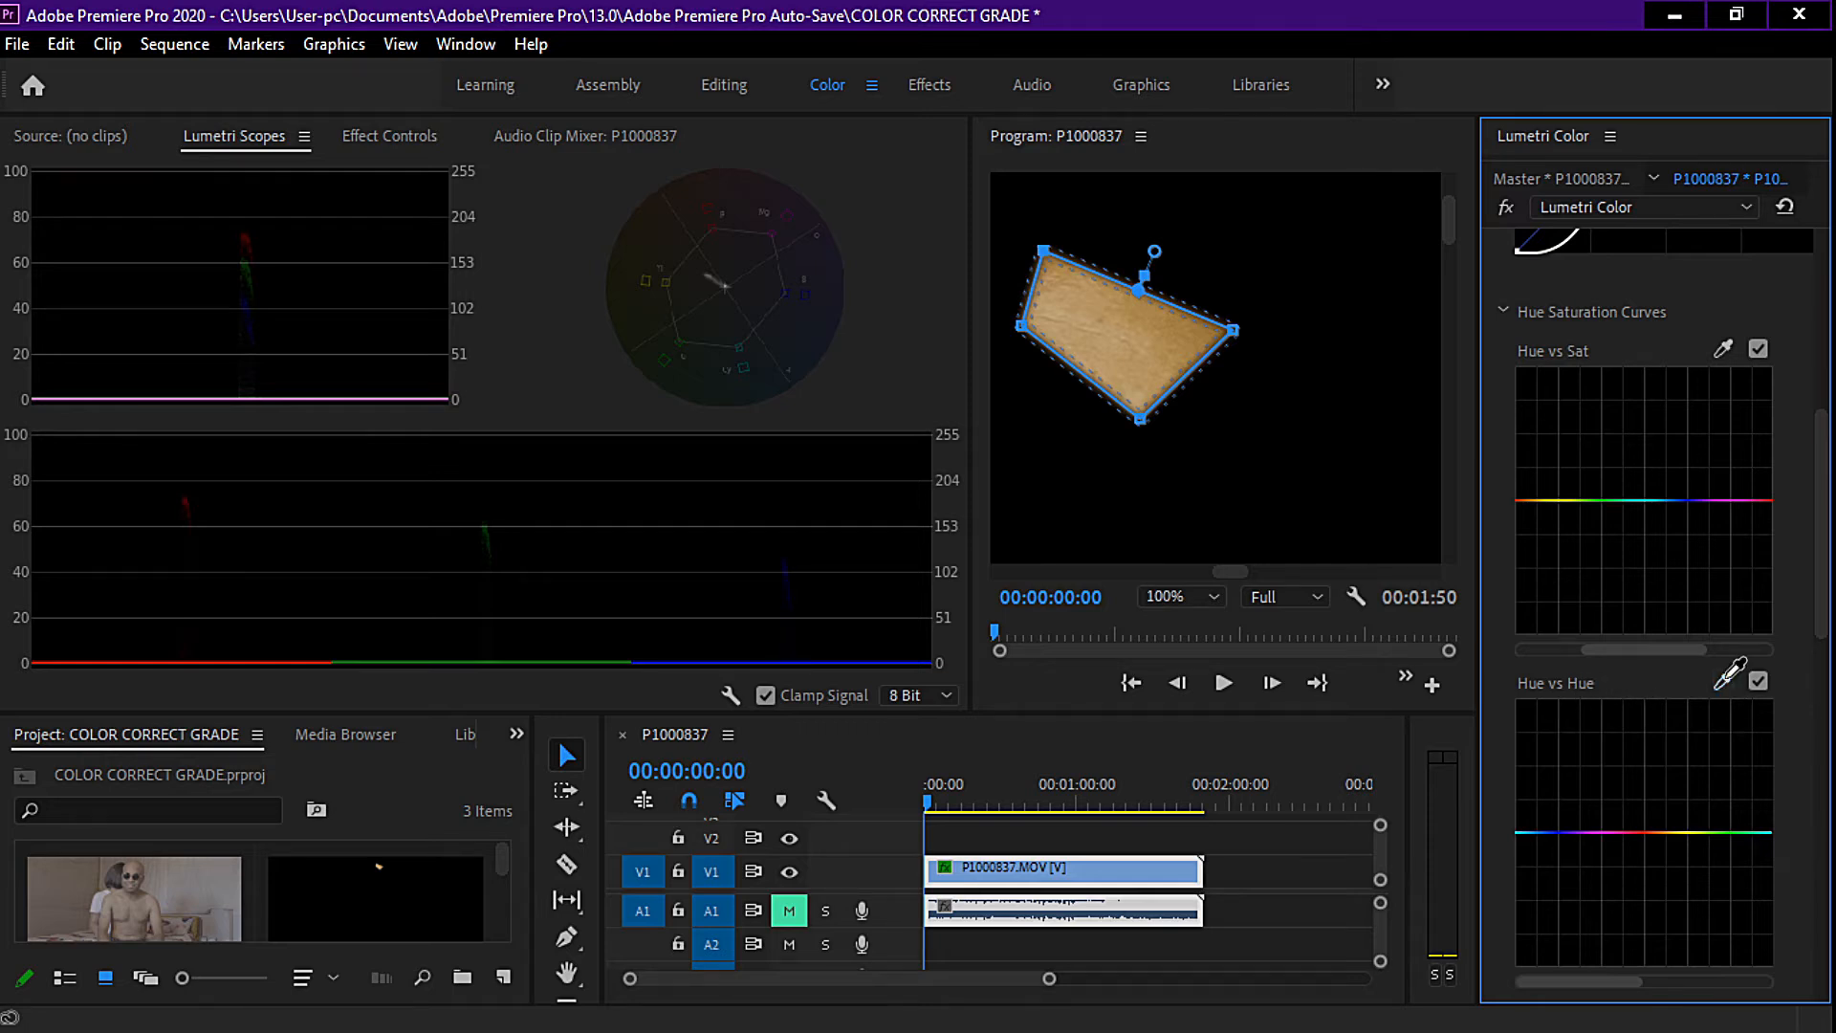
click(1119, 346)
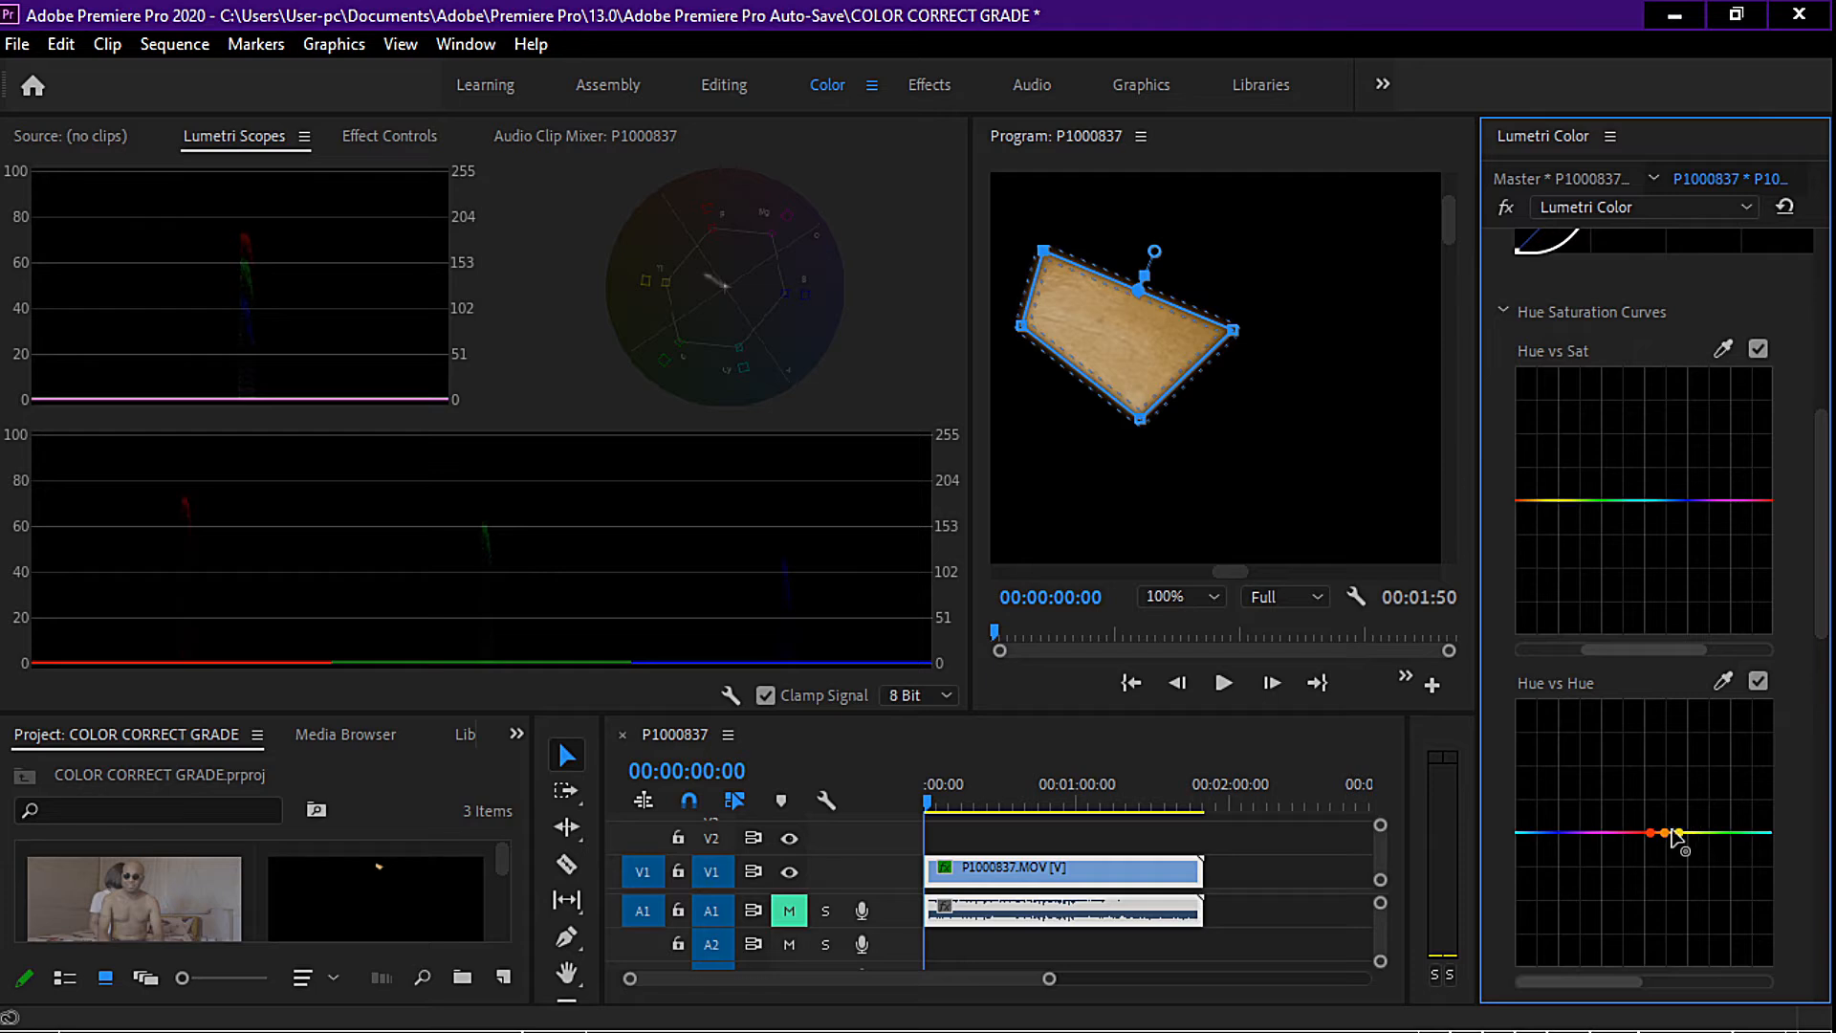
click(1665, 833)
drag(1666, 837, 1667, 824)
Remove Mask (1) from the clip's opacity.
click(372, 136)
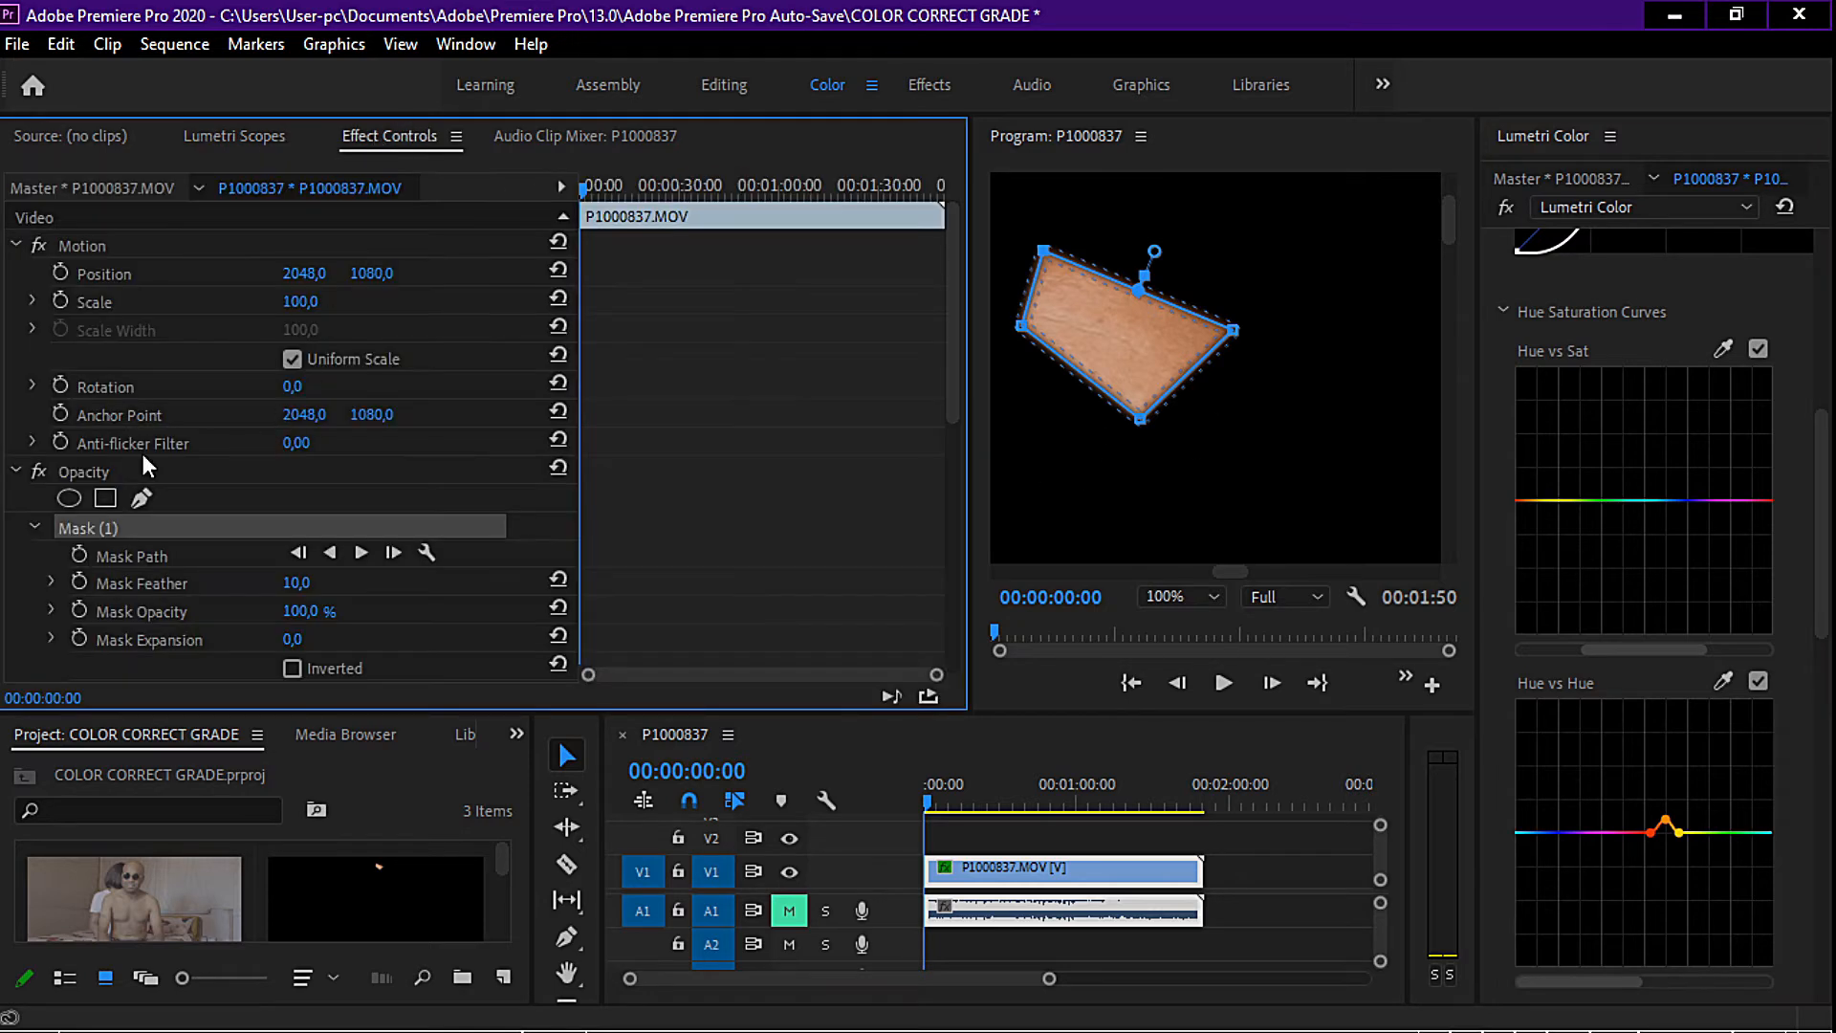
right_click(95, 532)
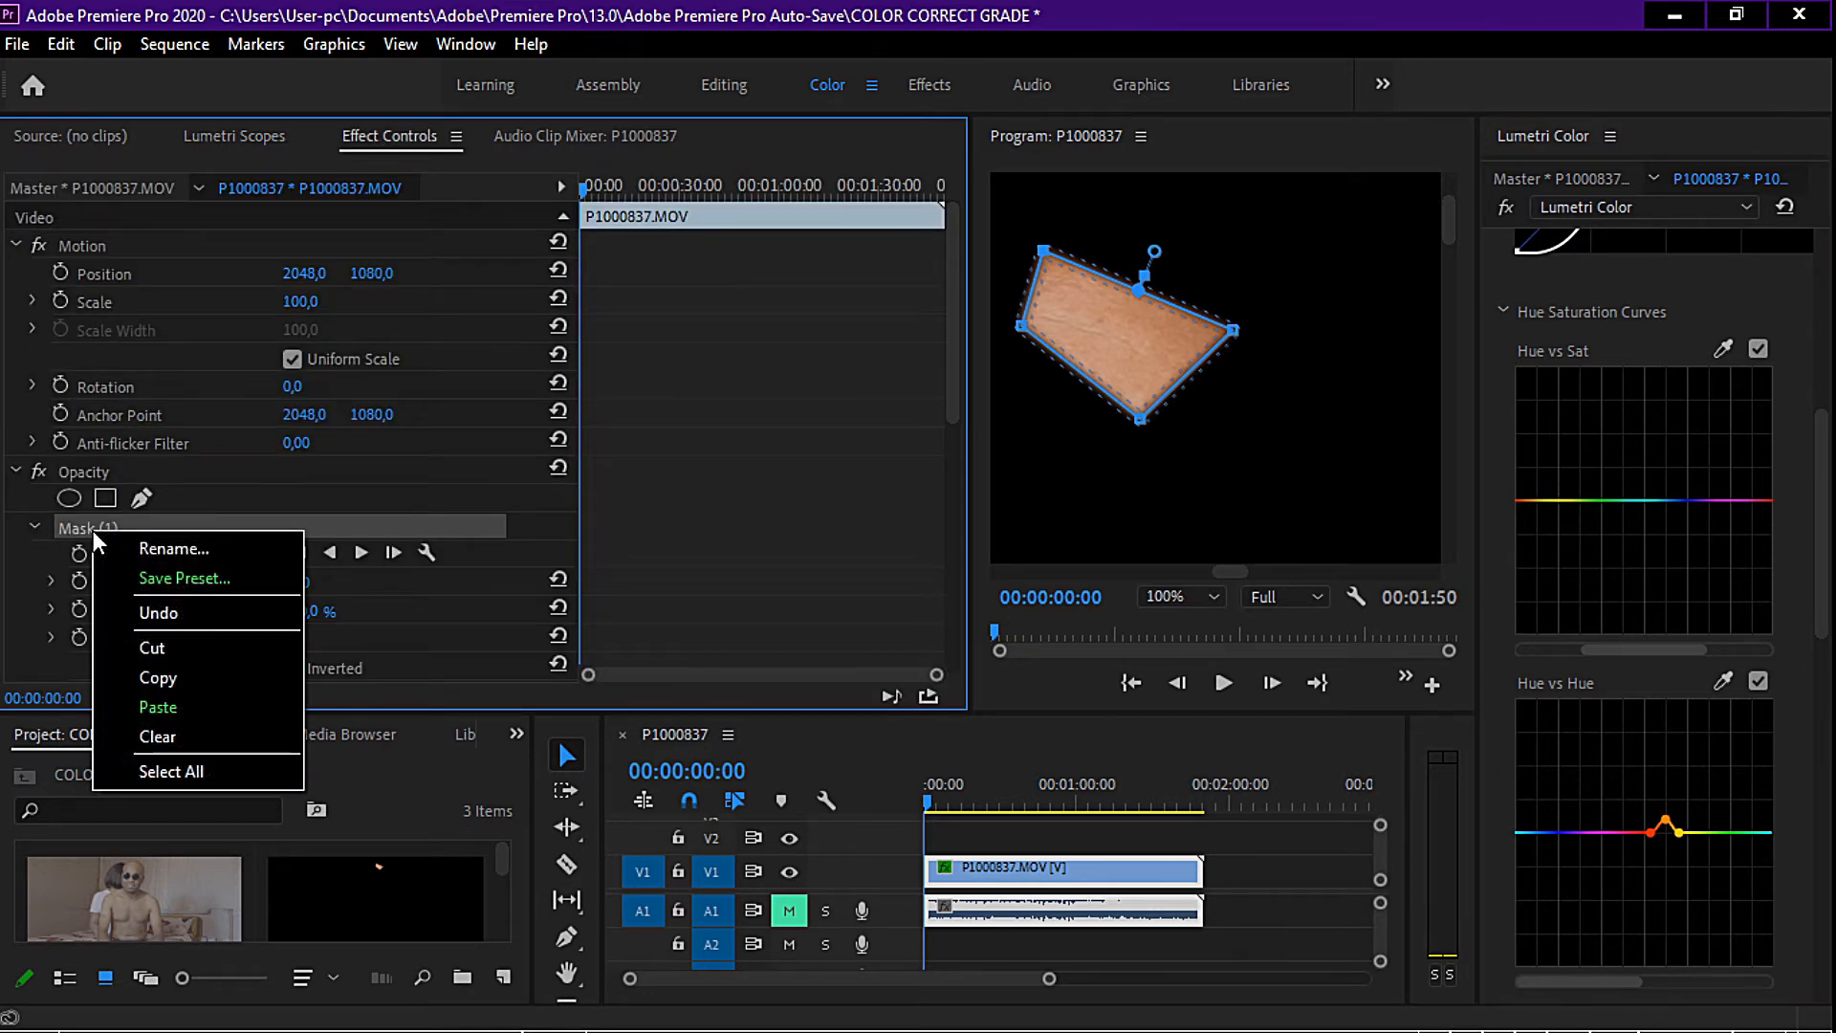
click(176, 647)
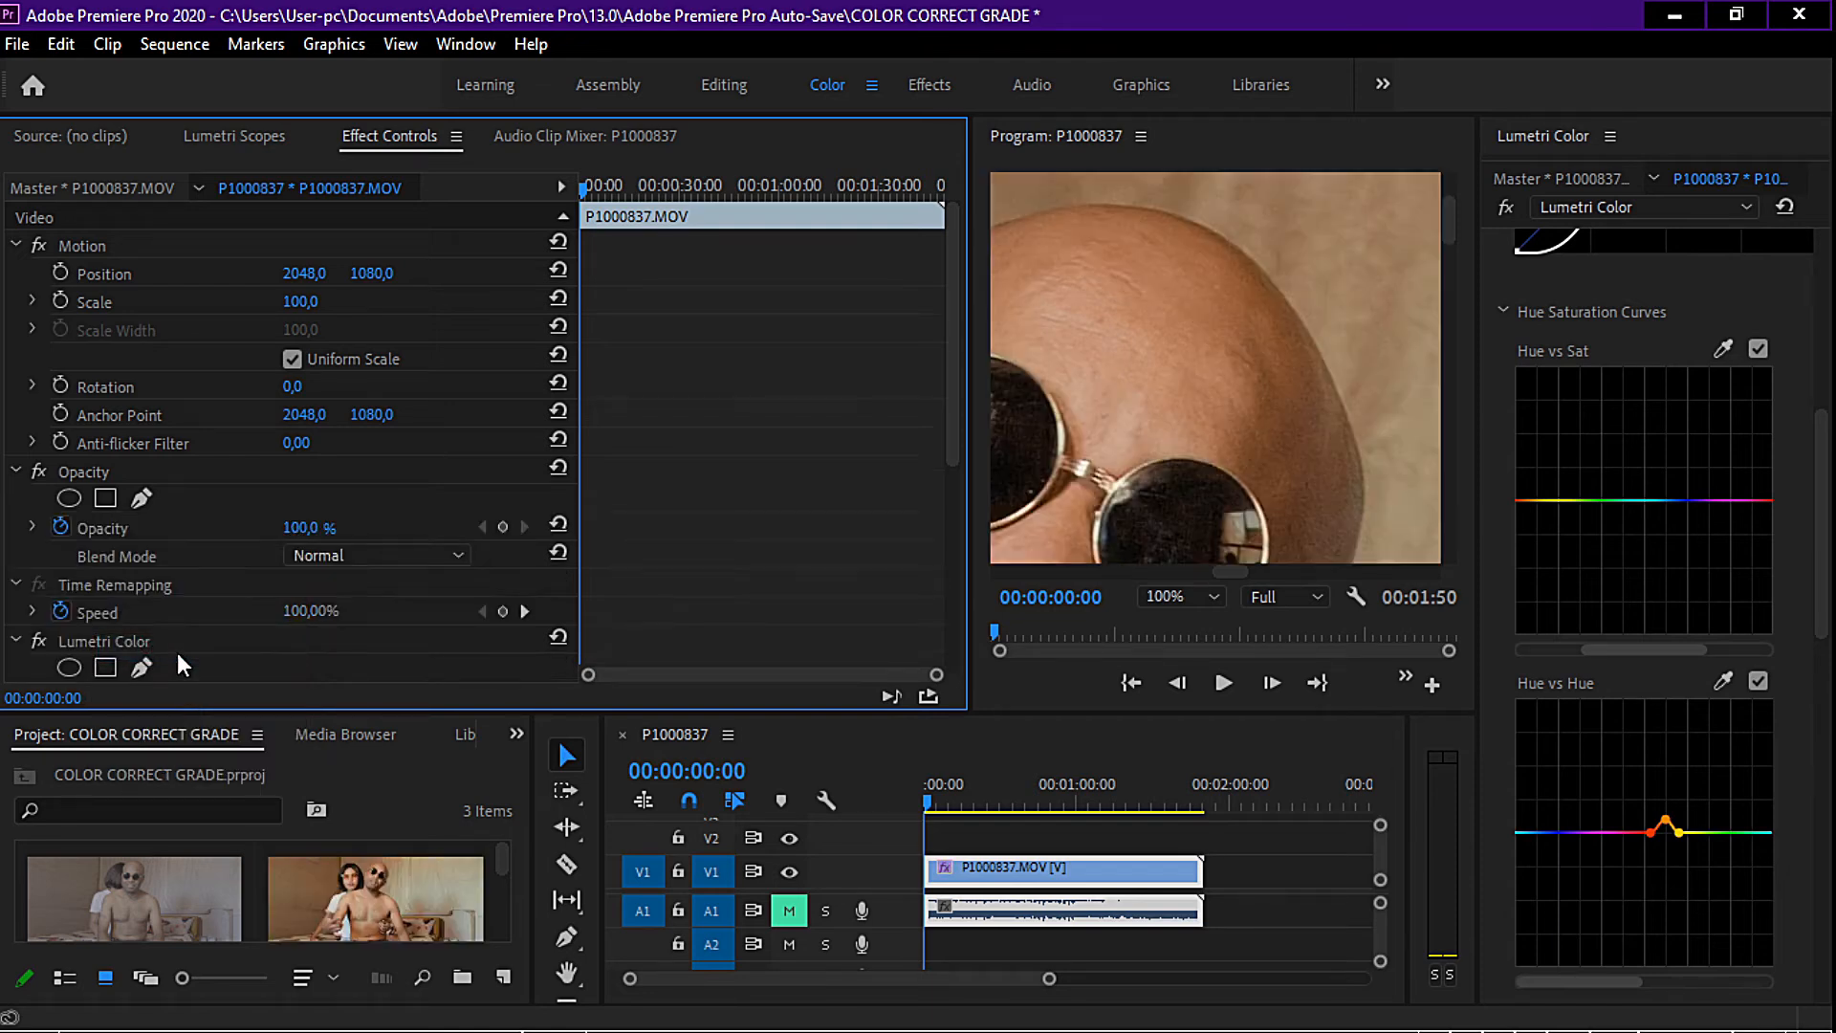
Return to the Lumetri Scopes, narrow them to widen the program view, and set its zoom to Fit.
click(232, 140)
drag(967, 401, 564, 409)
click(798, 597)
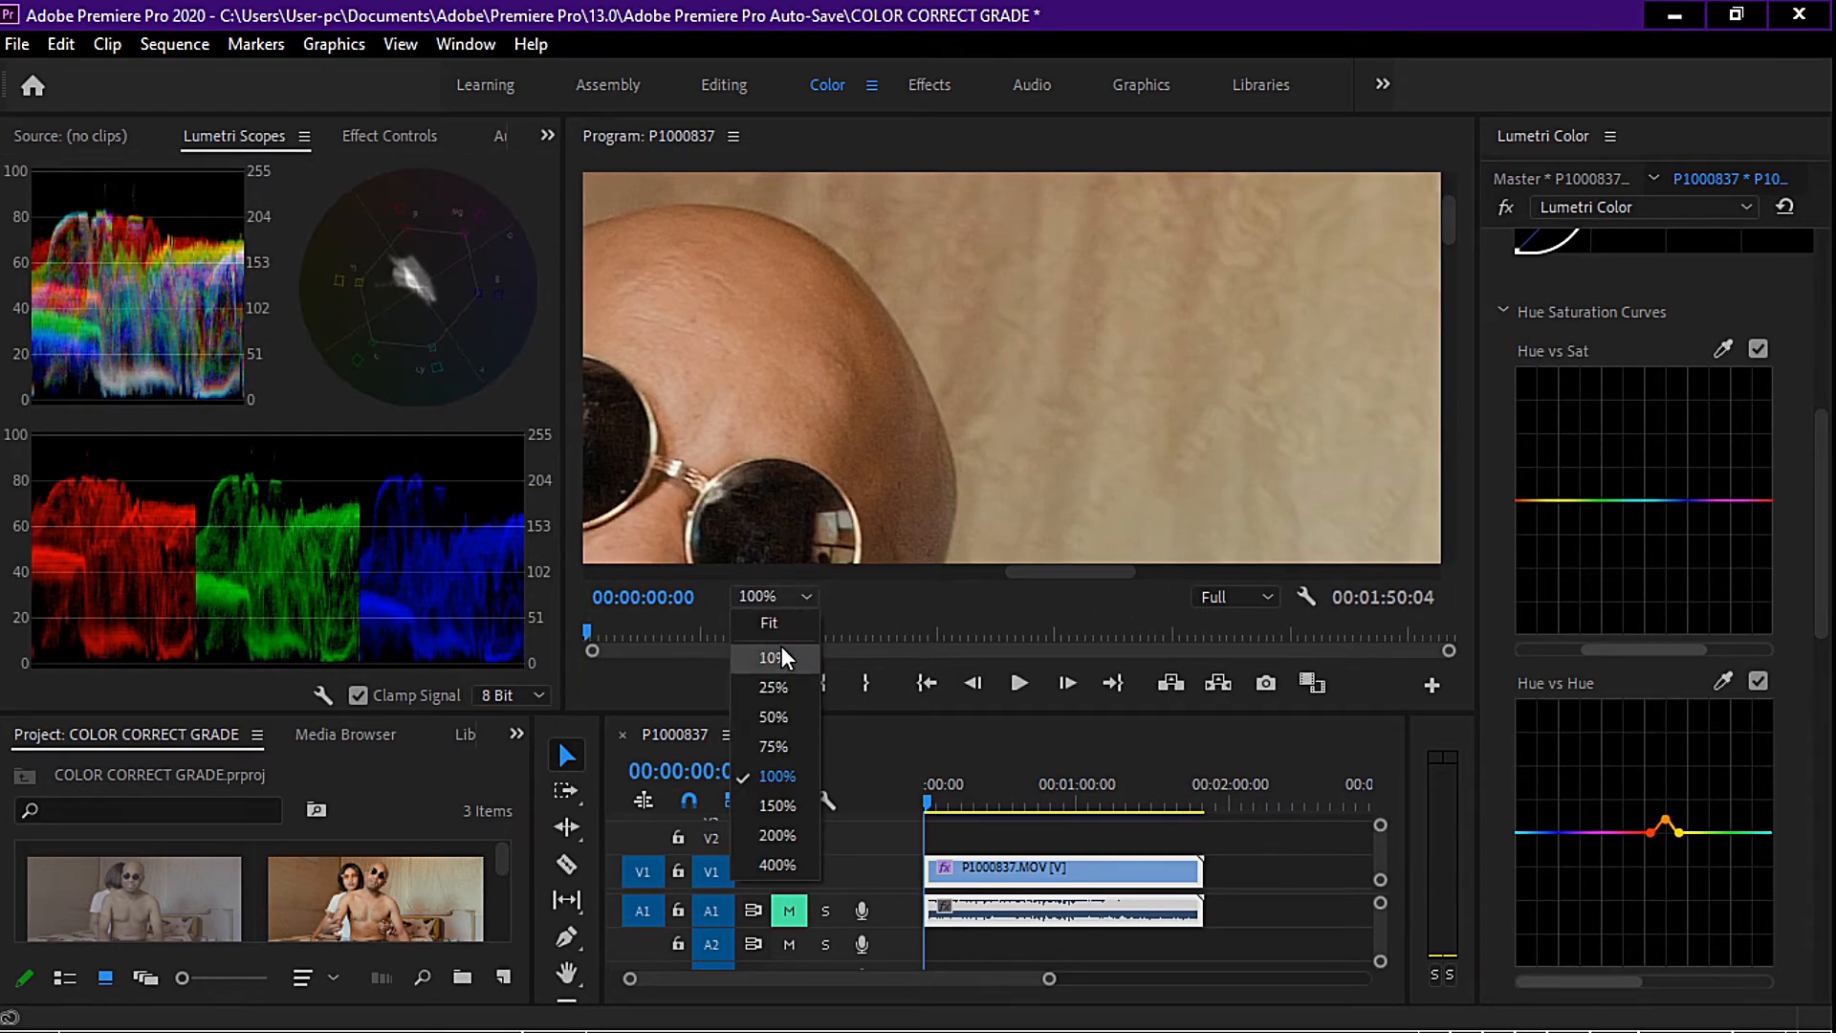
click(771, 620)
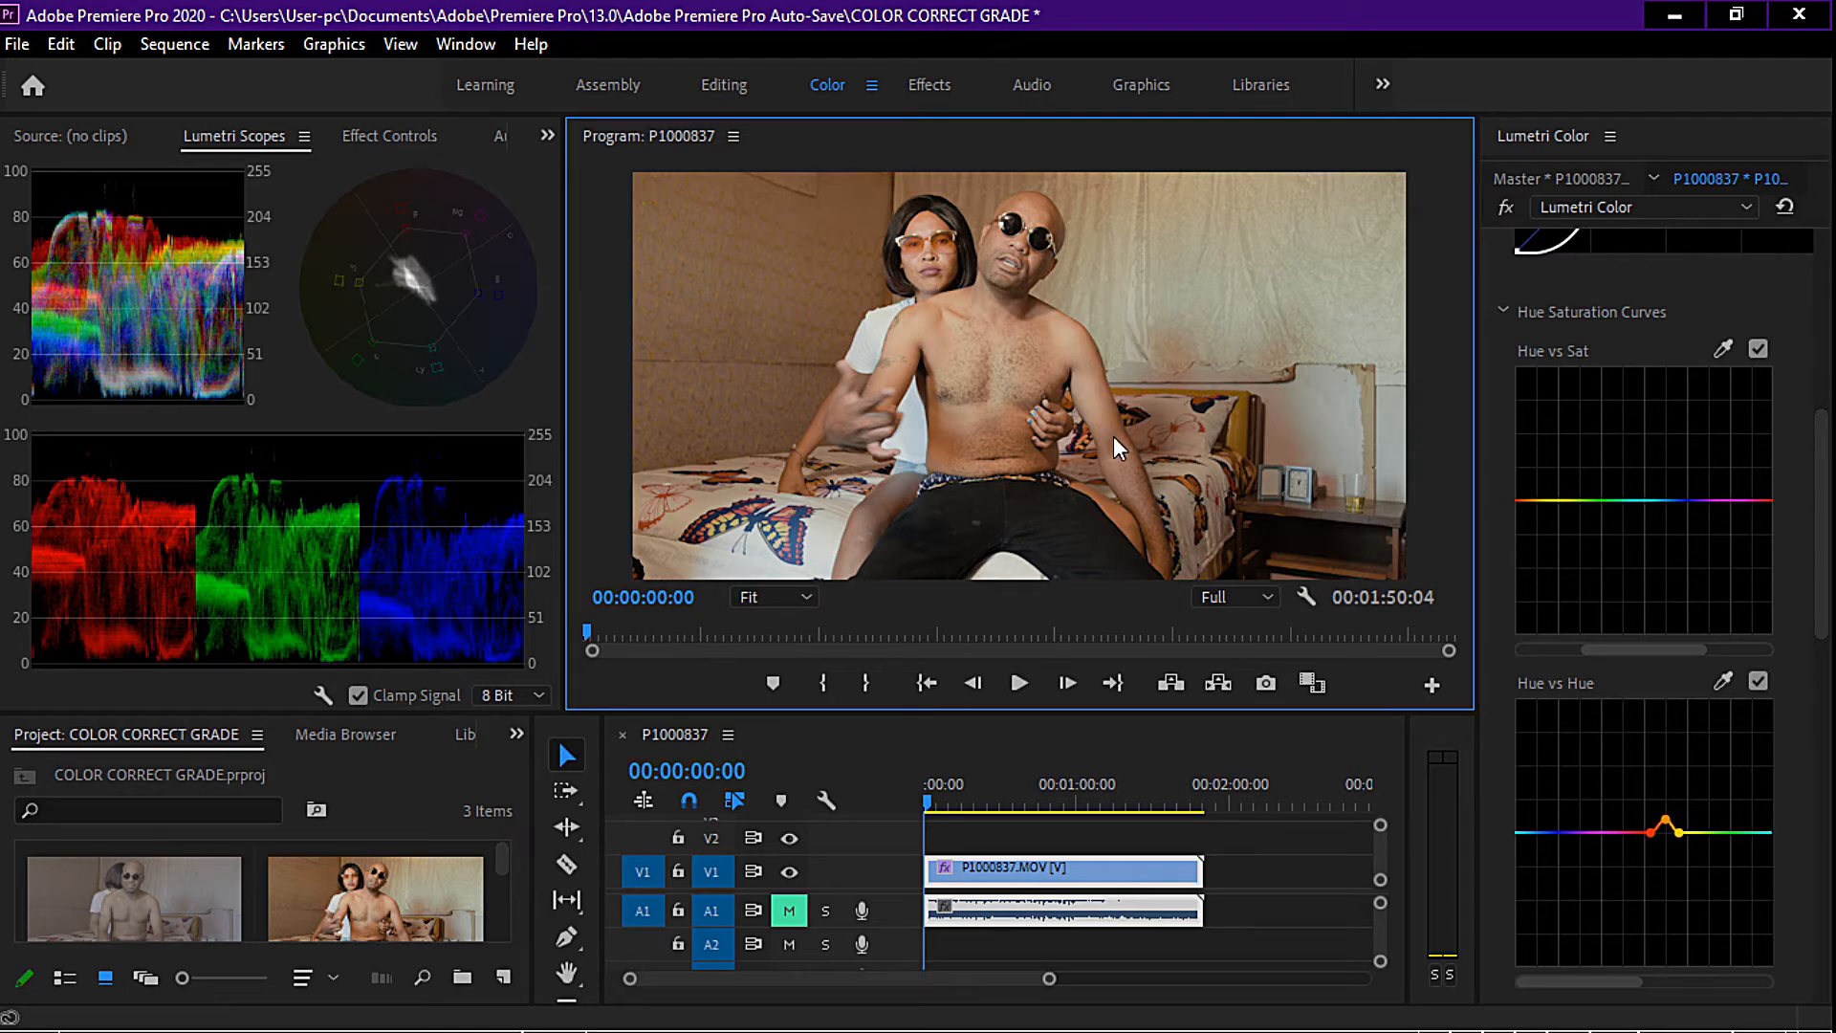
Create a 4096 × 2160 adjustment layer at 25 fps and place it on V2 over the full length of P1000837.MOV.
mouse_move(1086, 711)
mouse_down()
mouse_move(1086, 670)
mouse_move(1086, 693)
mouse_up()
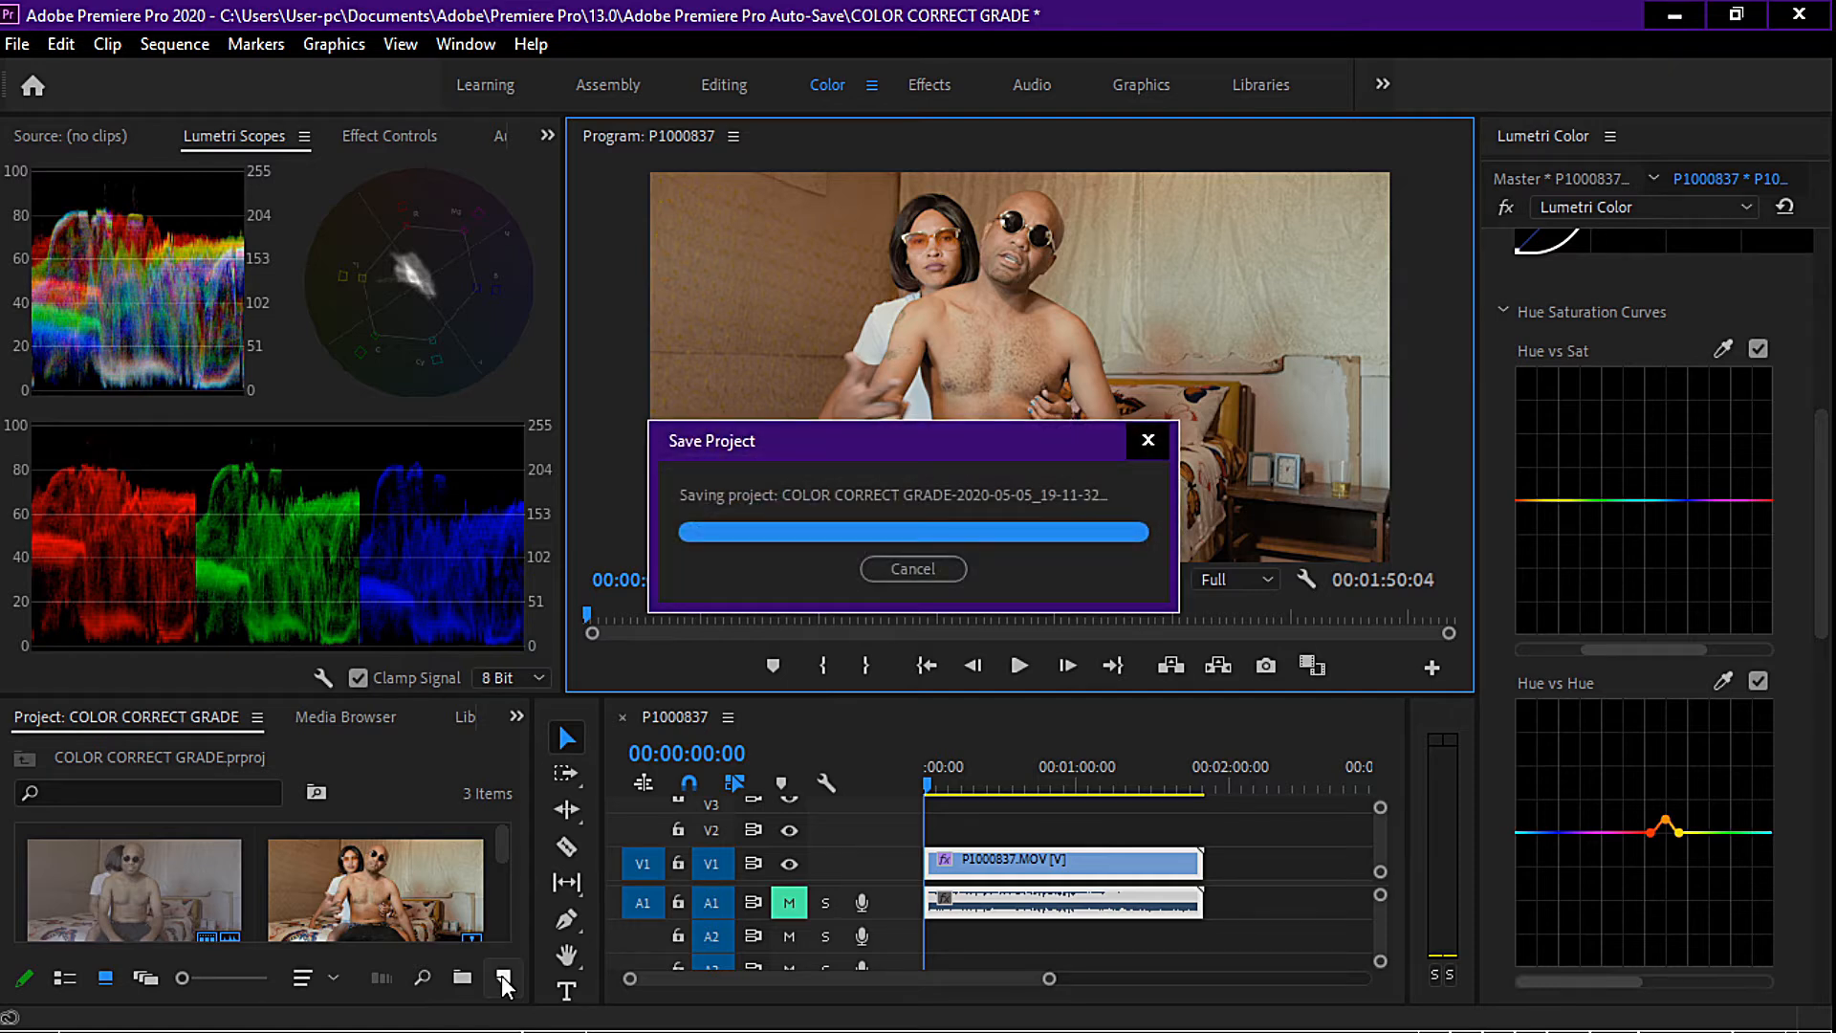
click(503, 980)
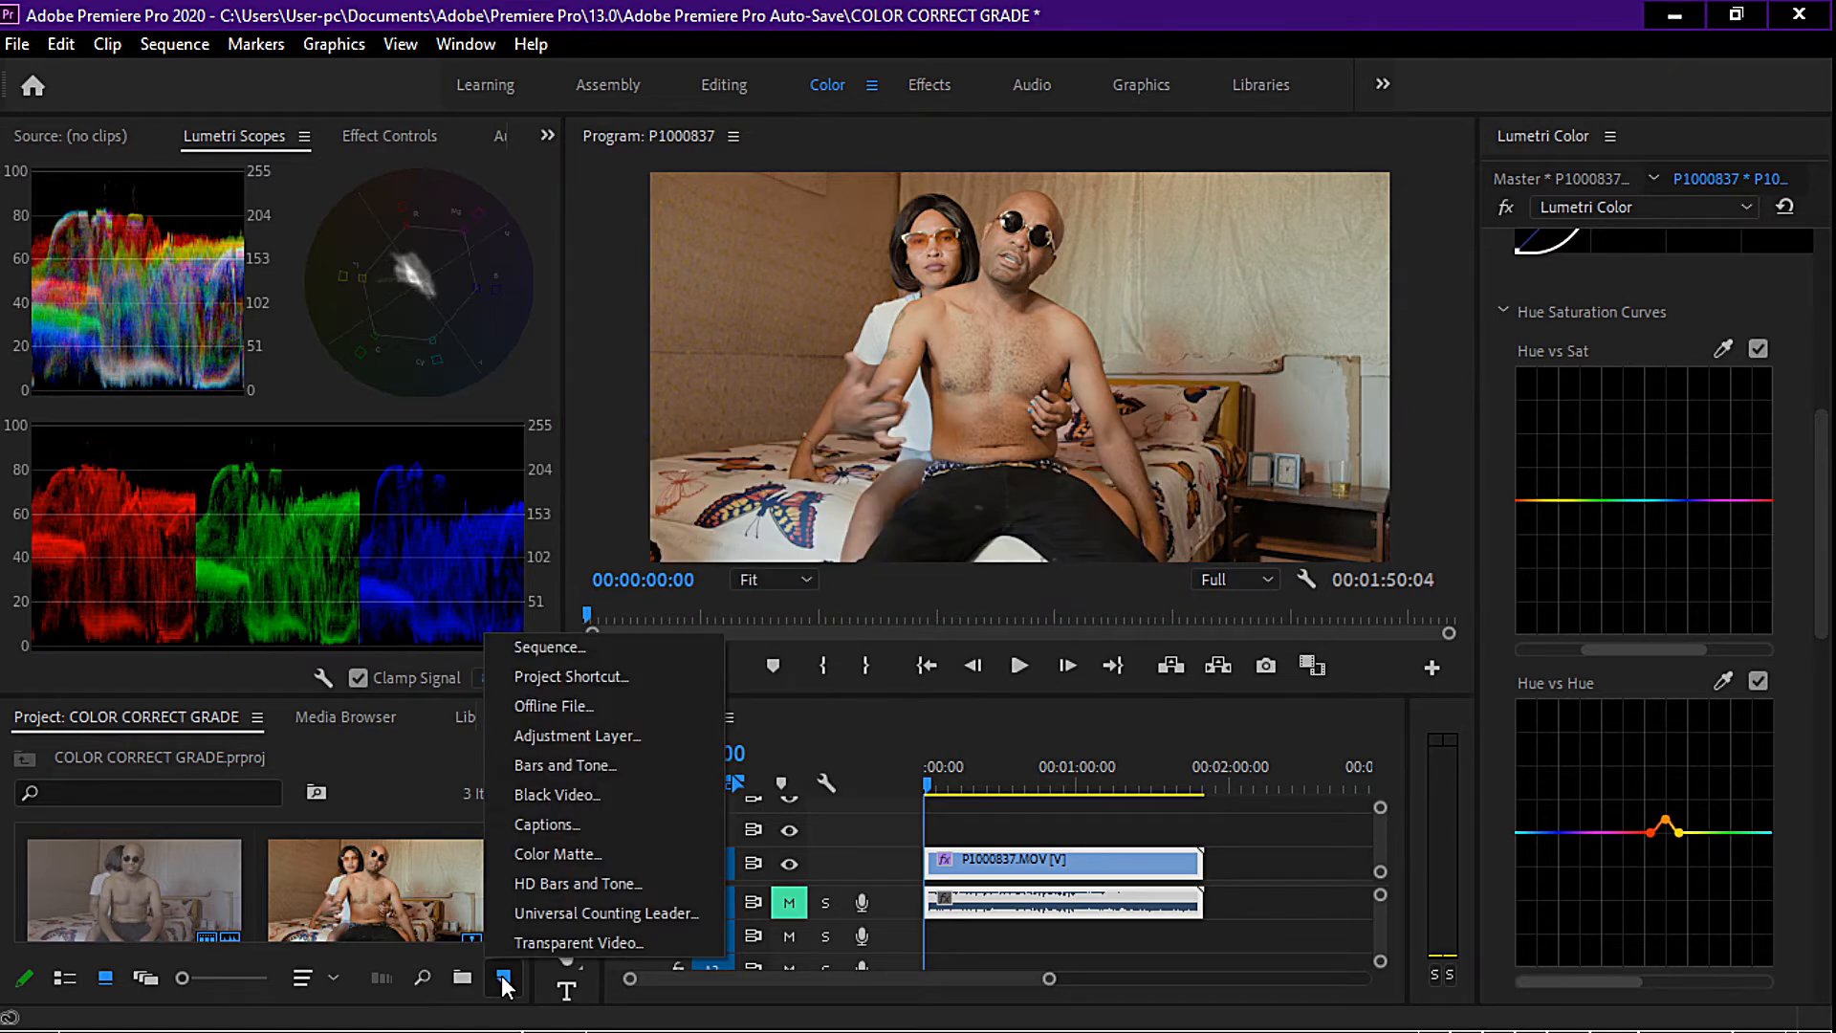
click(604, 737)
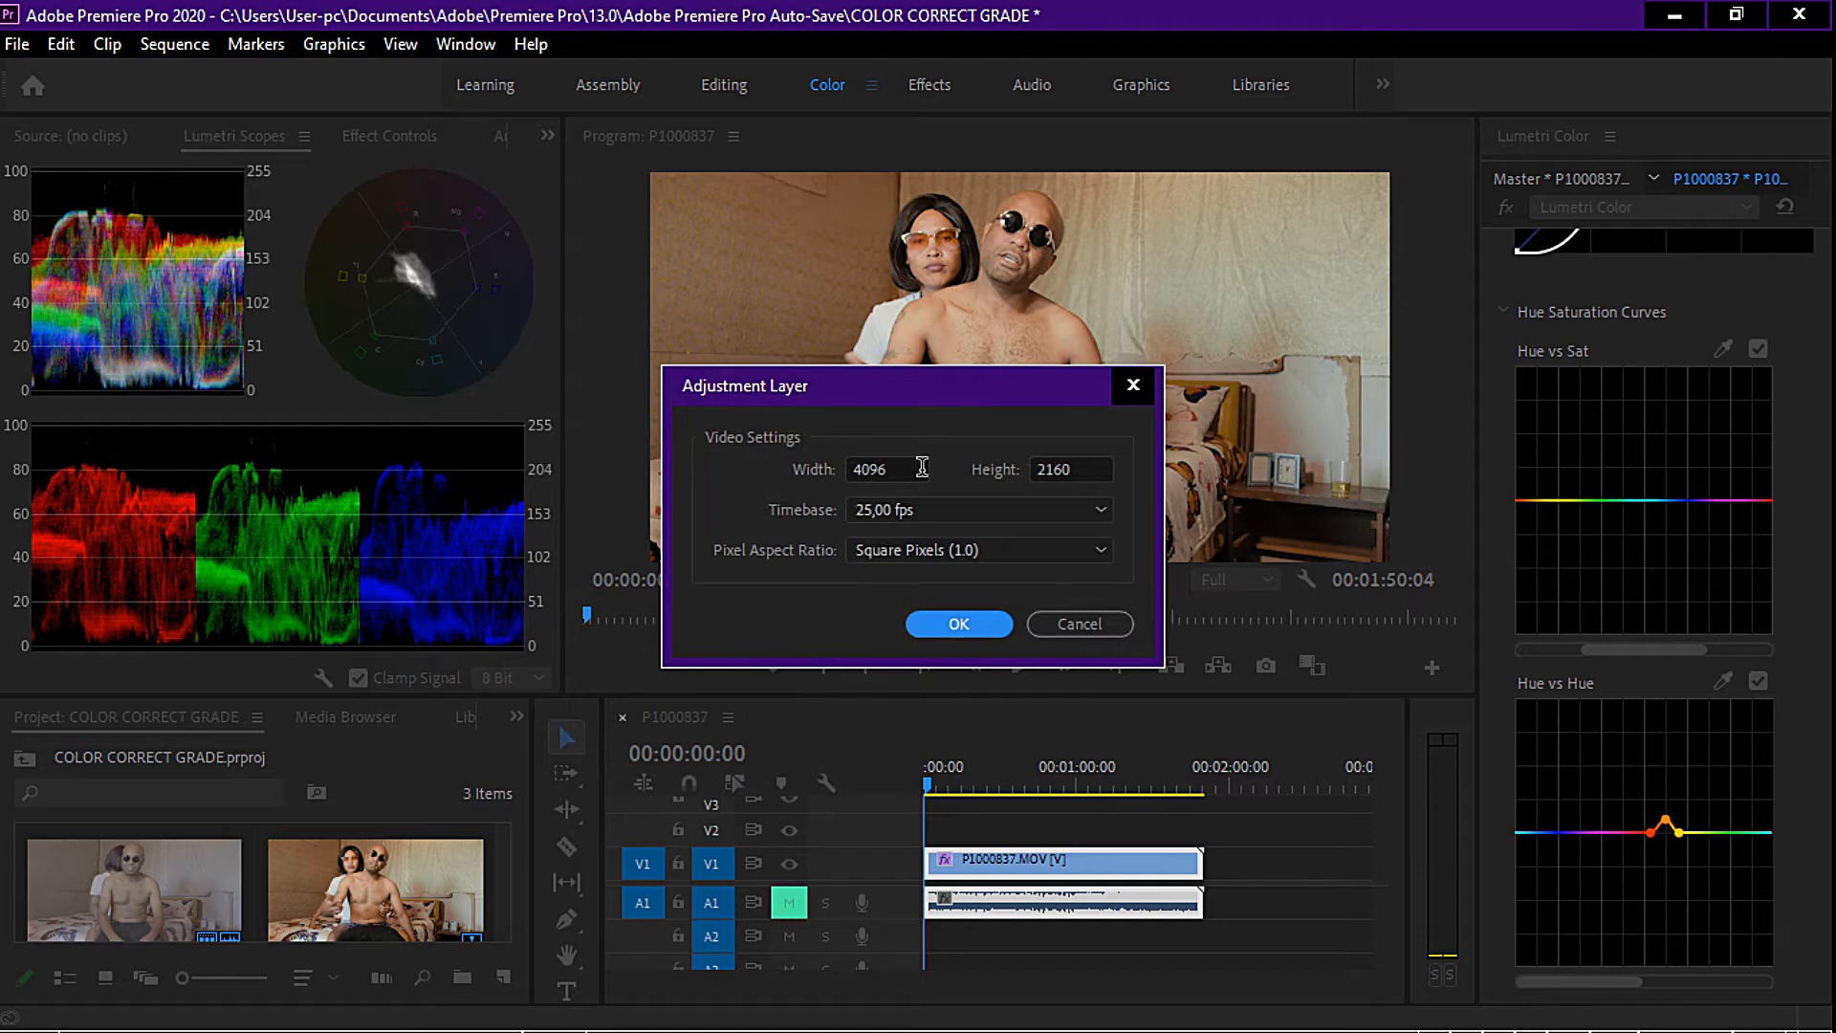
click(959, 624)
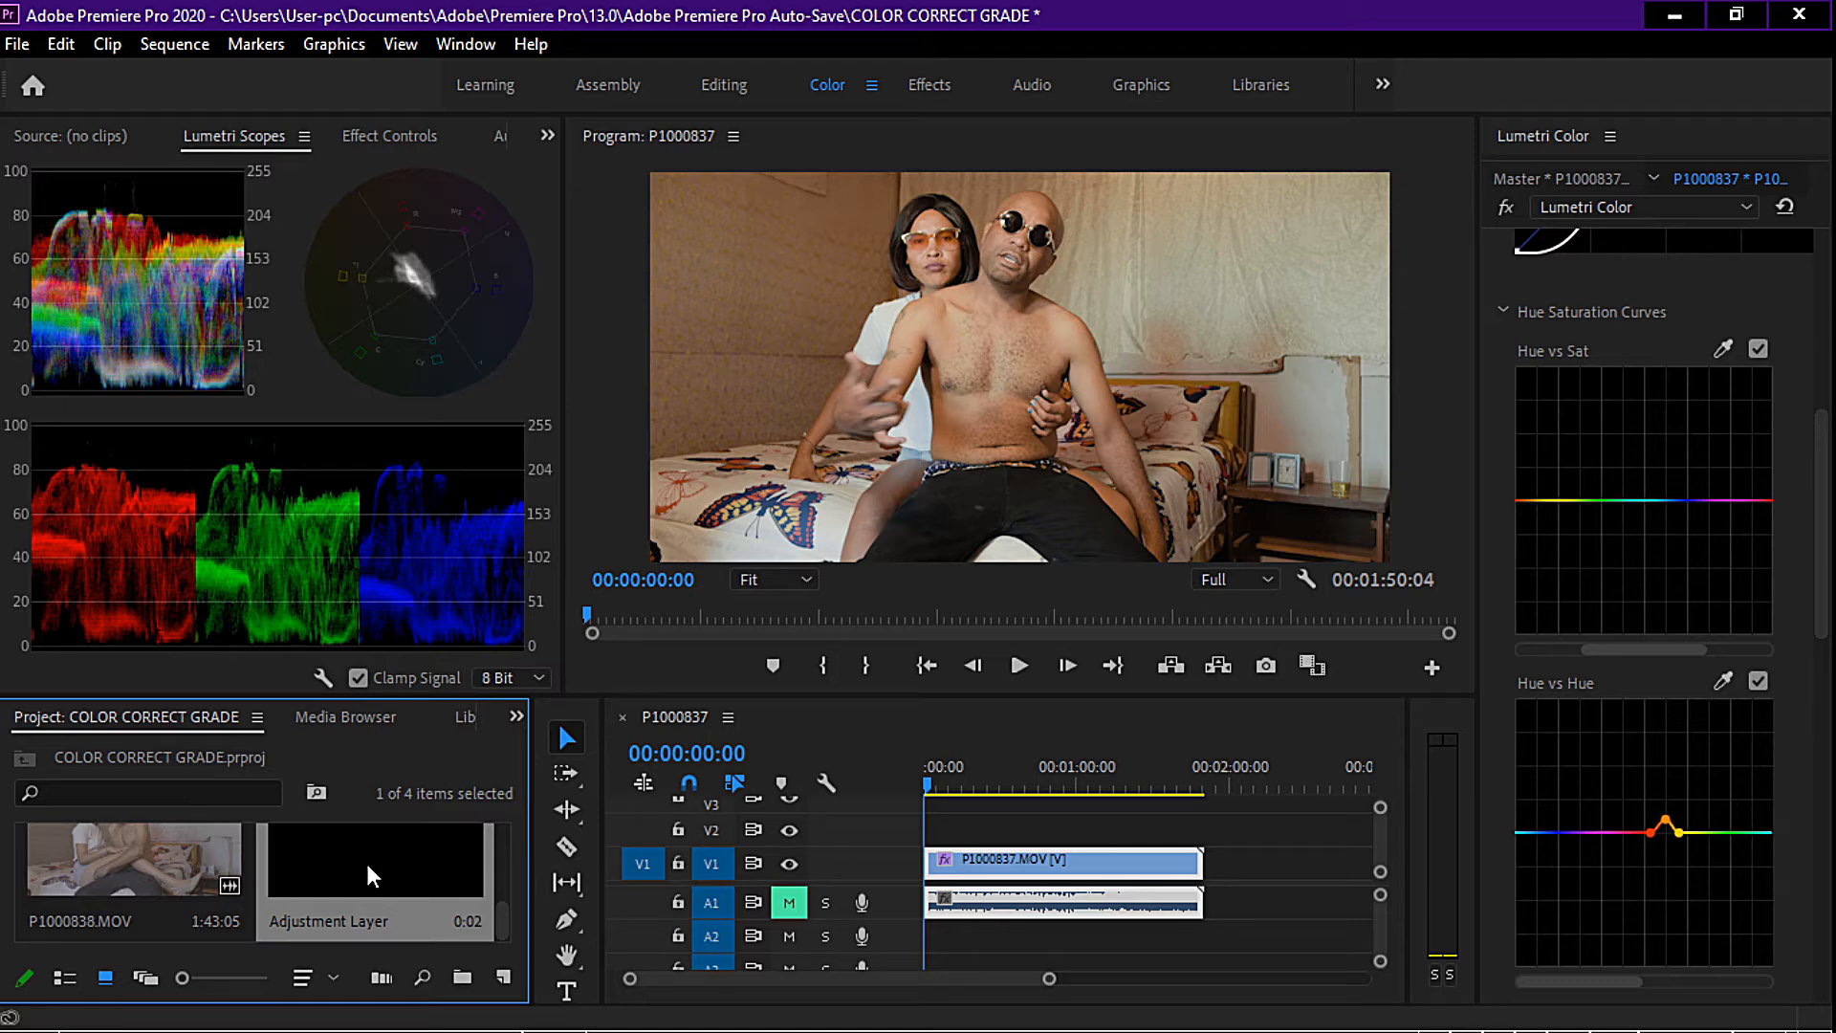
drag(369, 867, 889, 844)
drag(998, 832, 1201, 860)
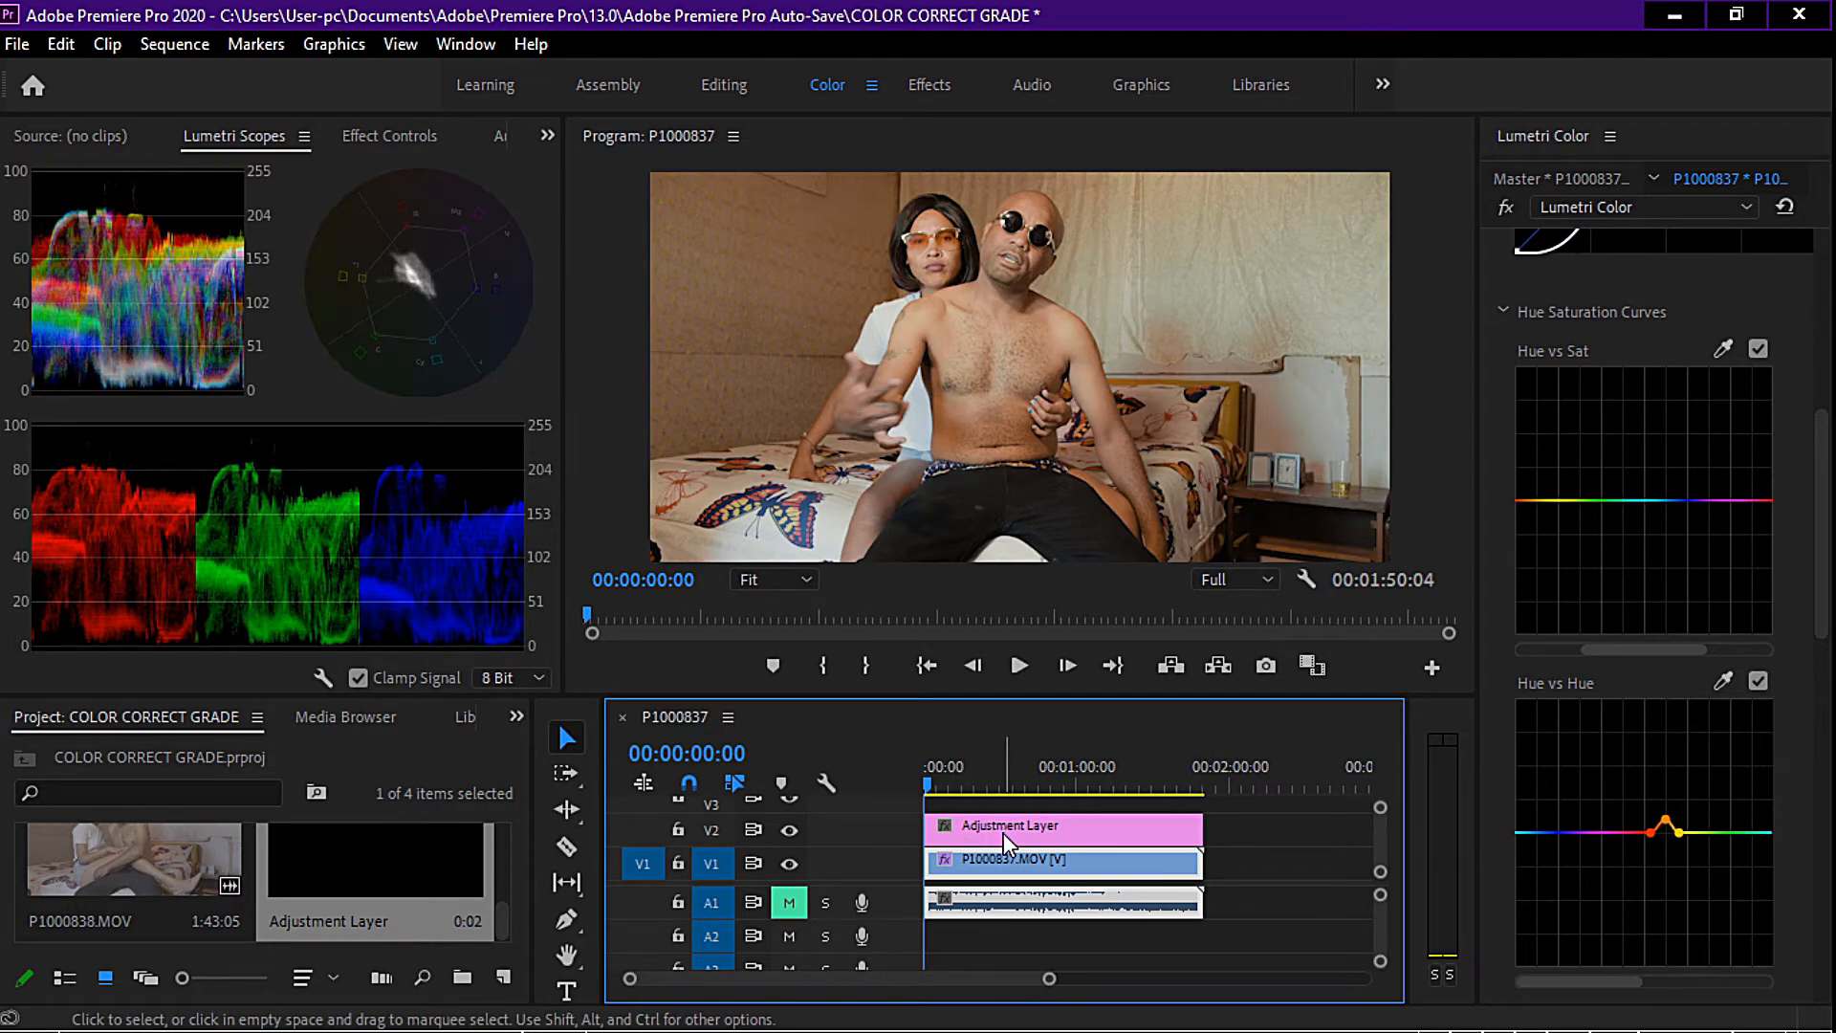
Select the adjustment layer on V2, collapse its Curves section and expand the Creative section.
mouse_move(1002, 834)
click(1037, 828)
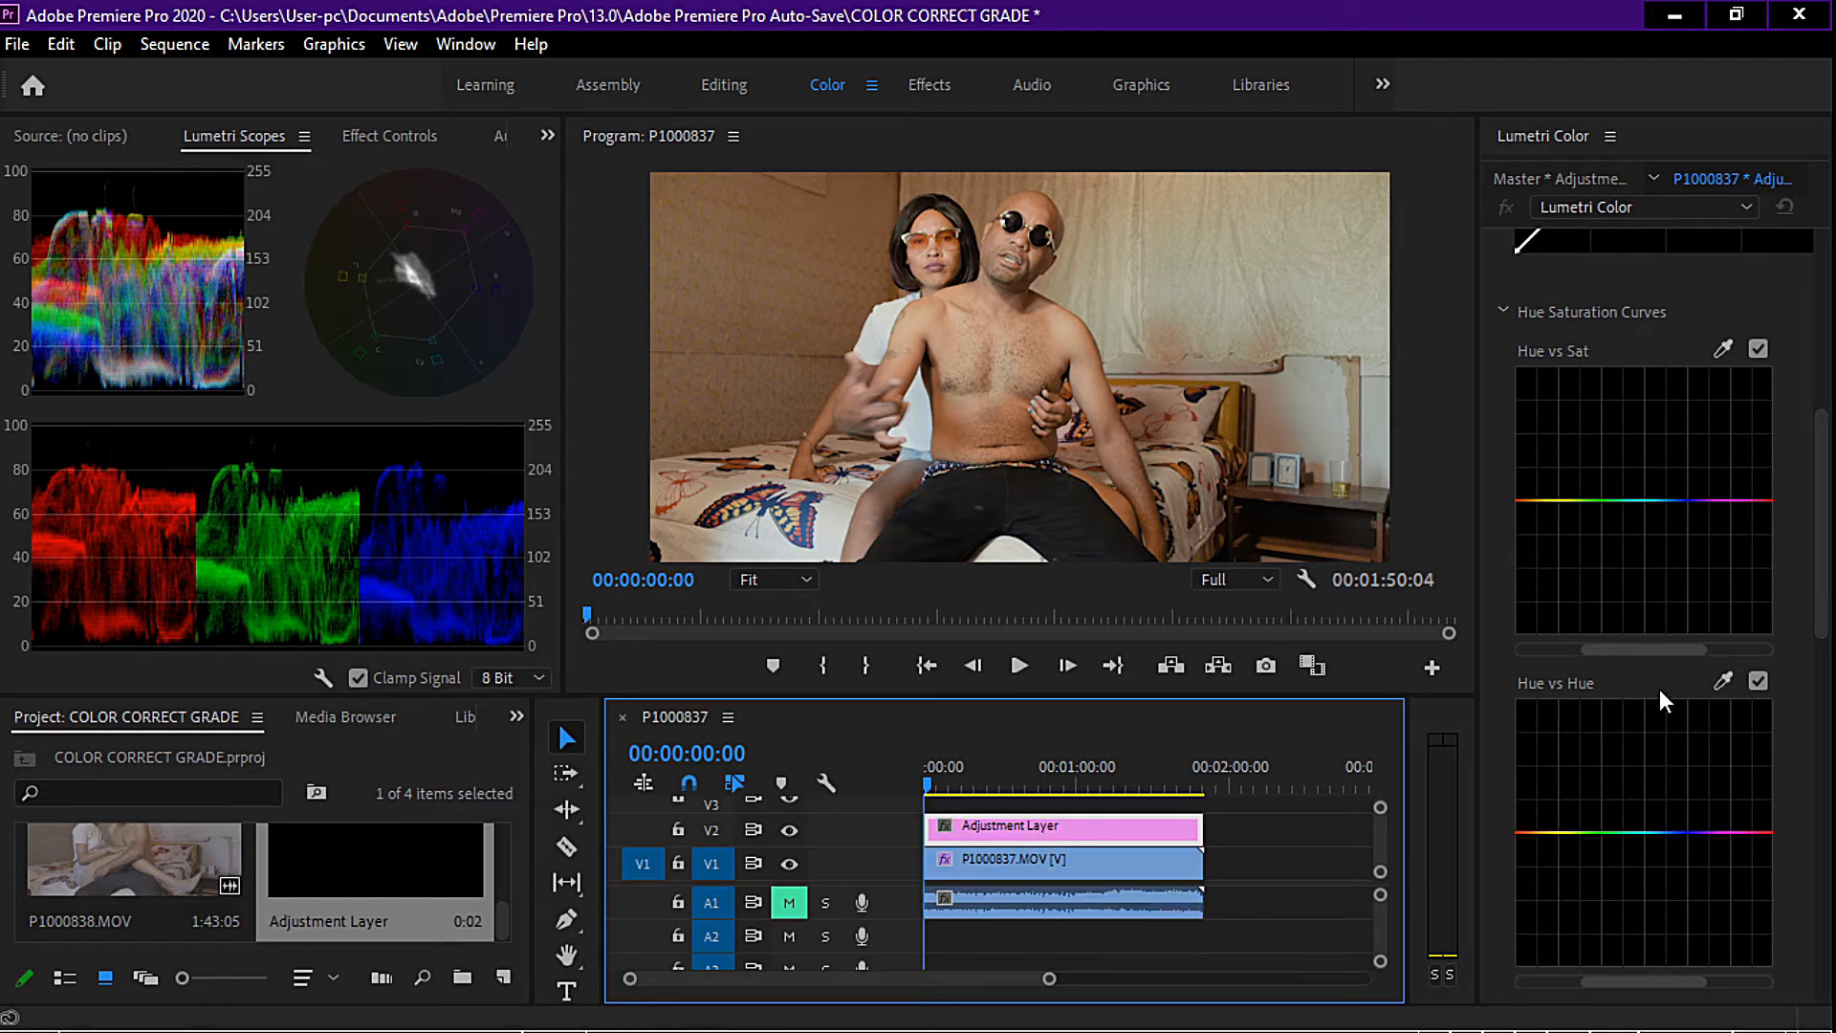
drag(1822, 531, 1822, 349)
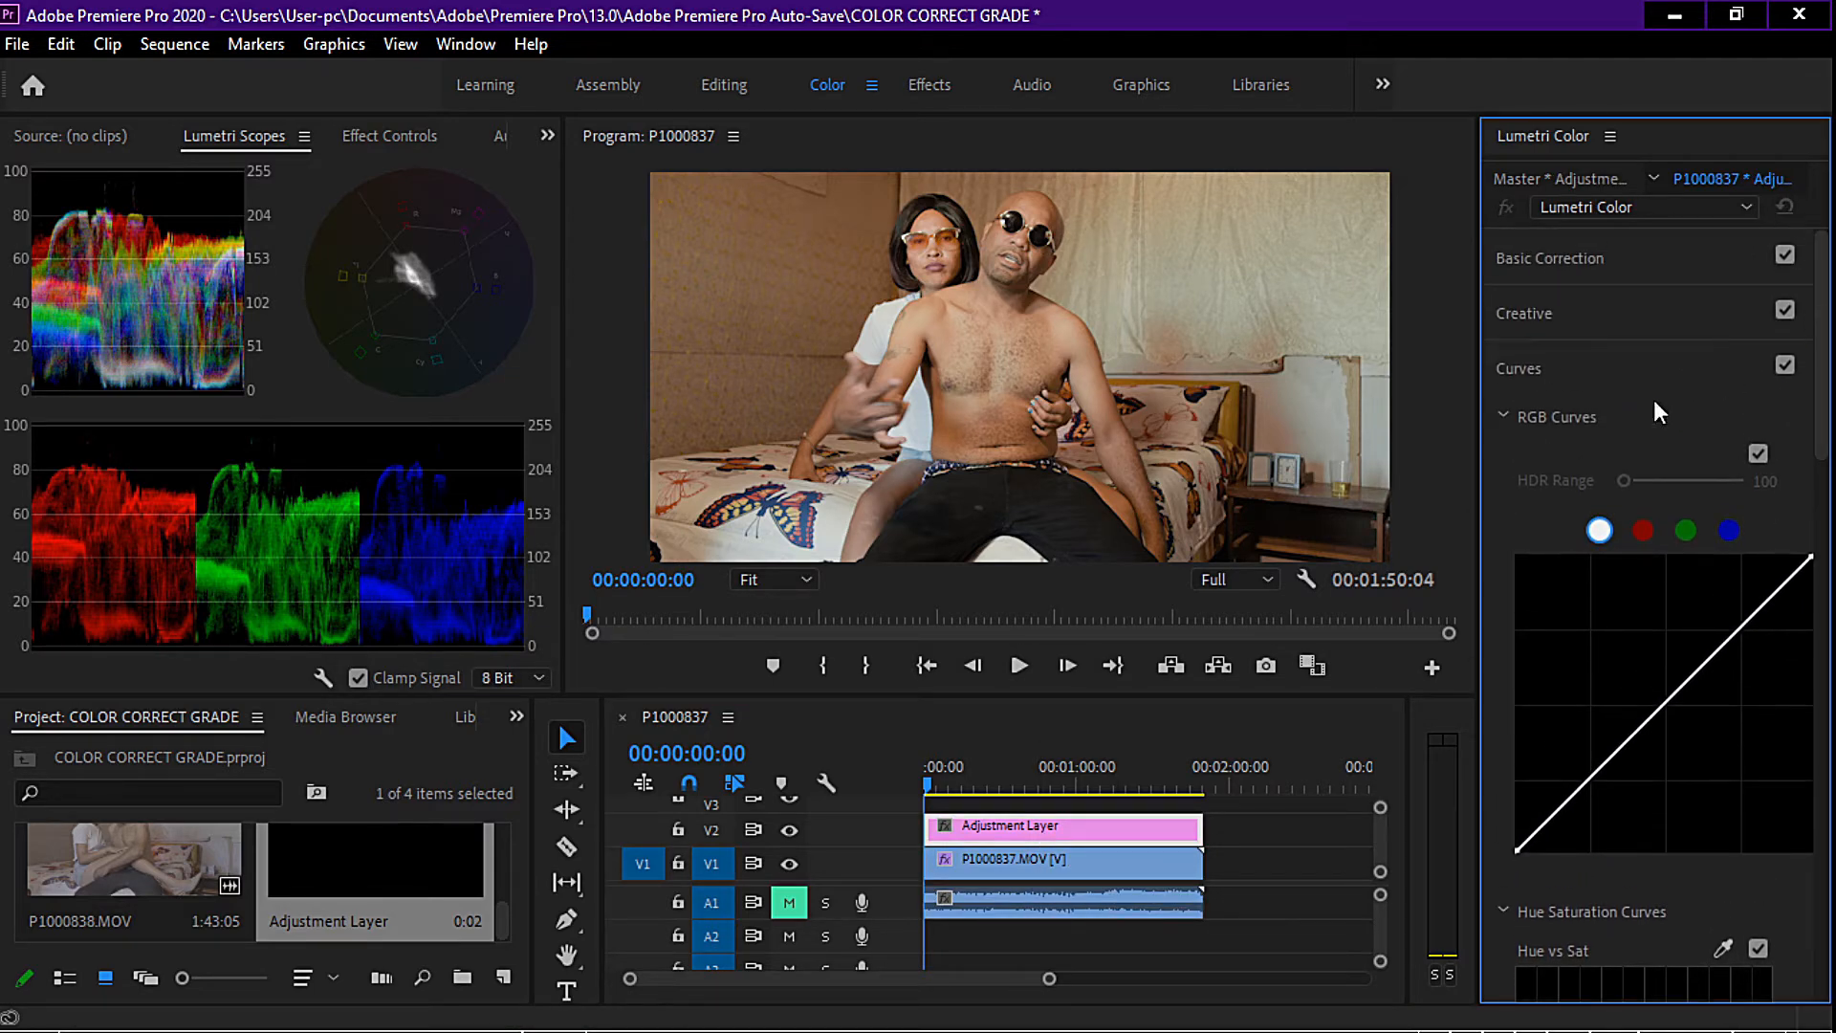
click(1518, 377)
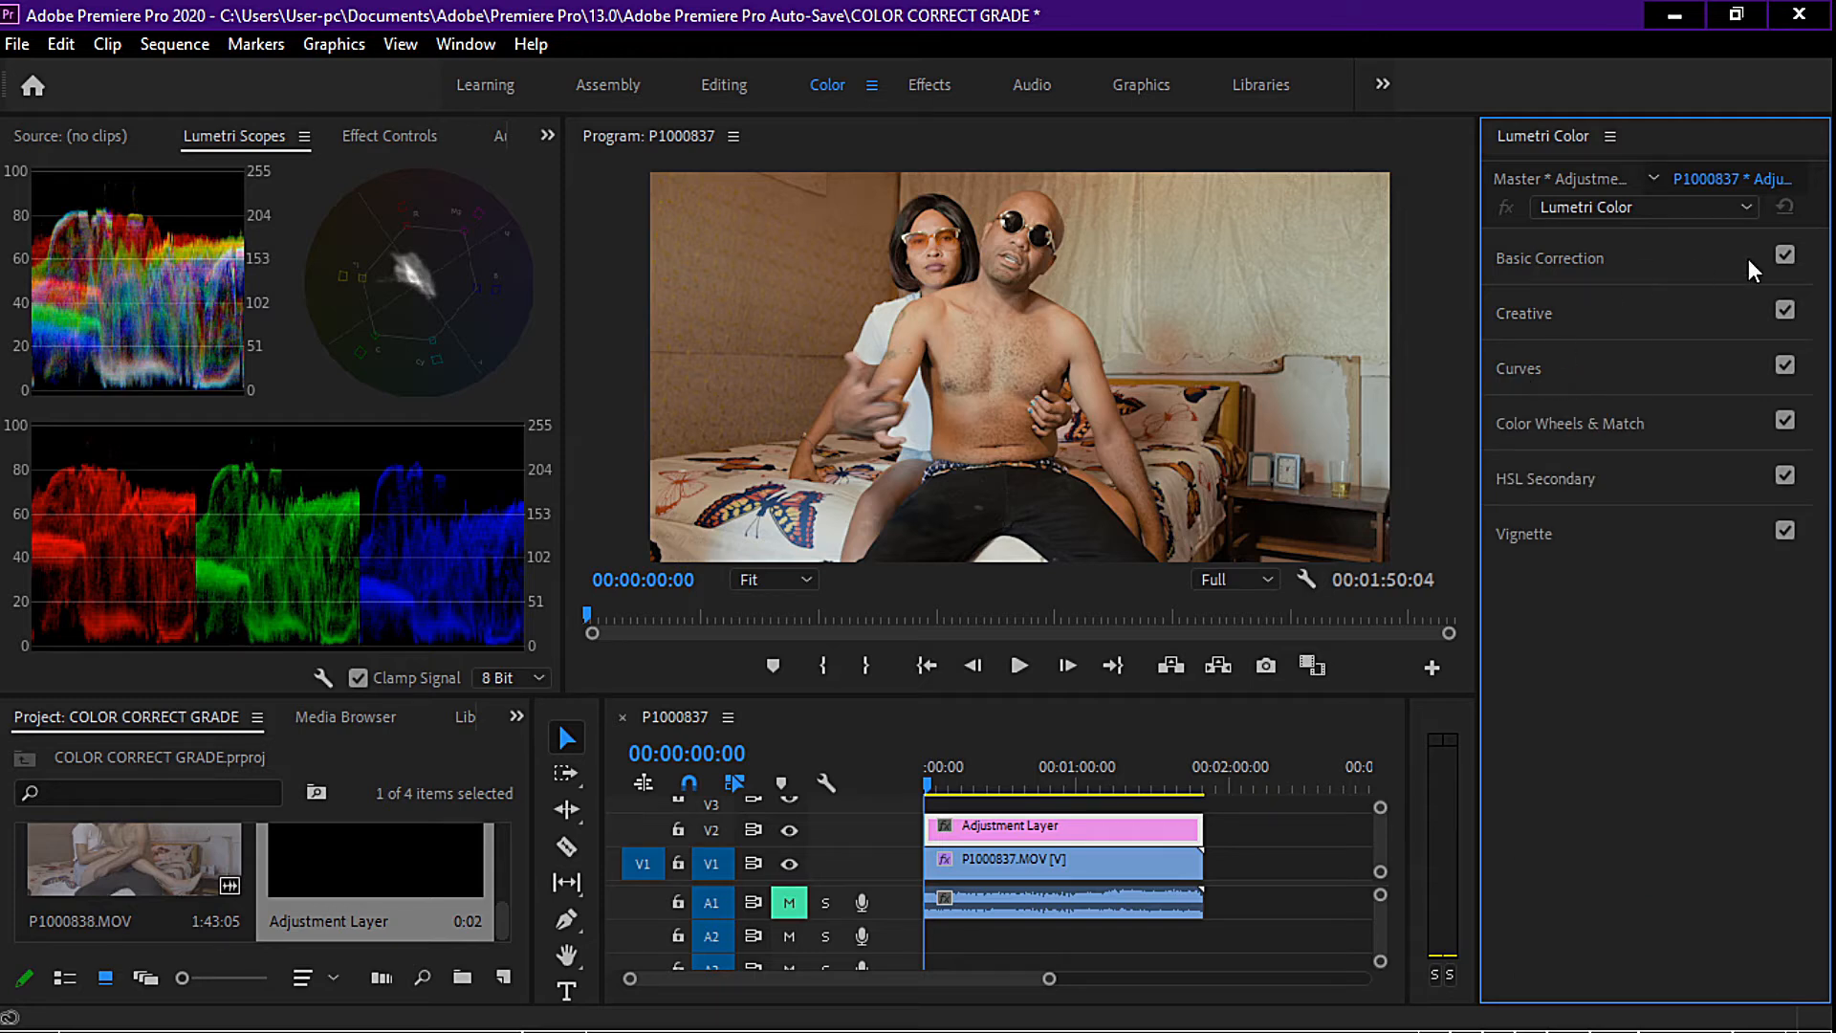
click(1540, 320)
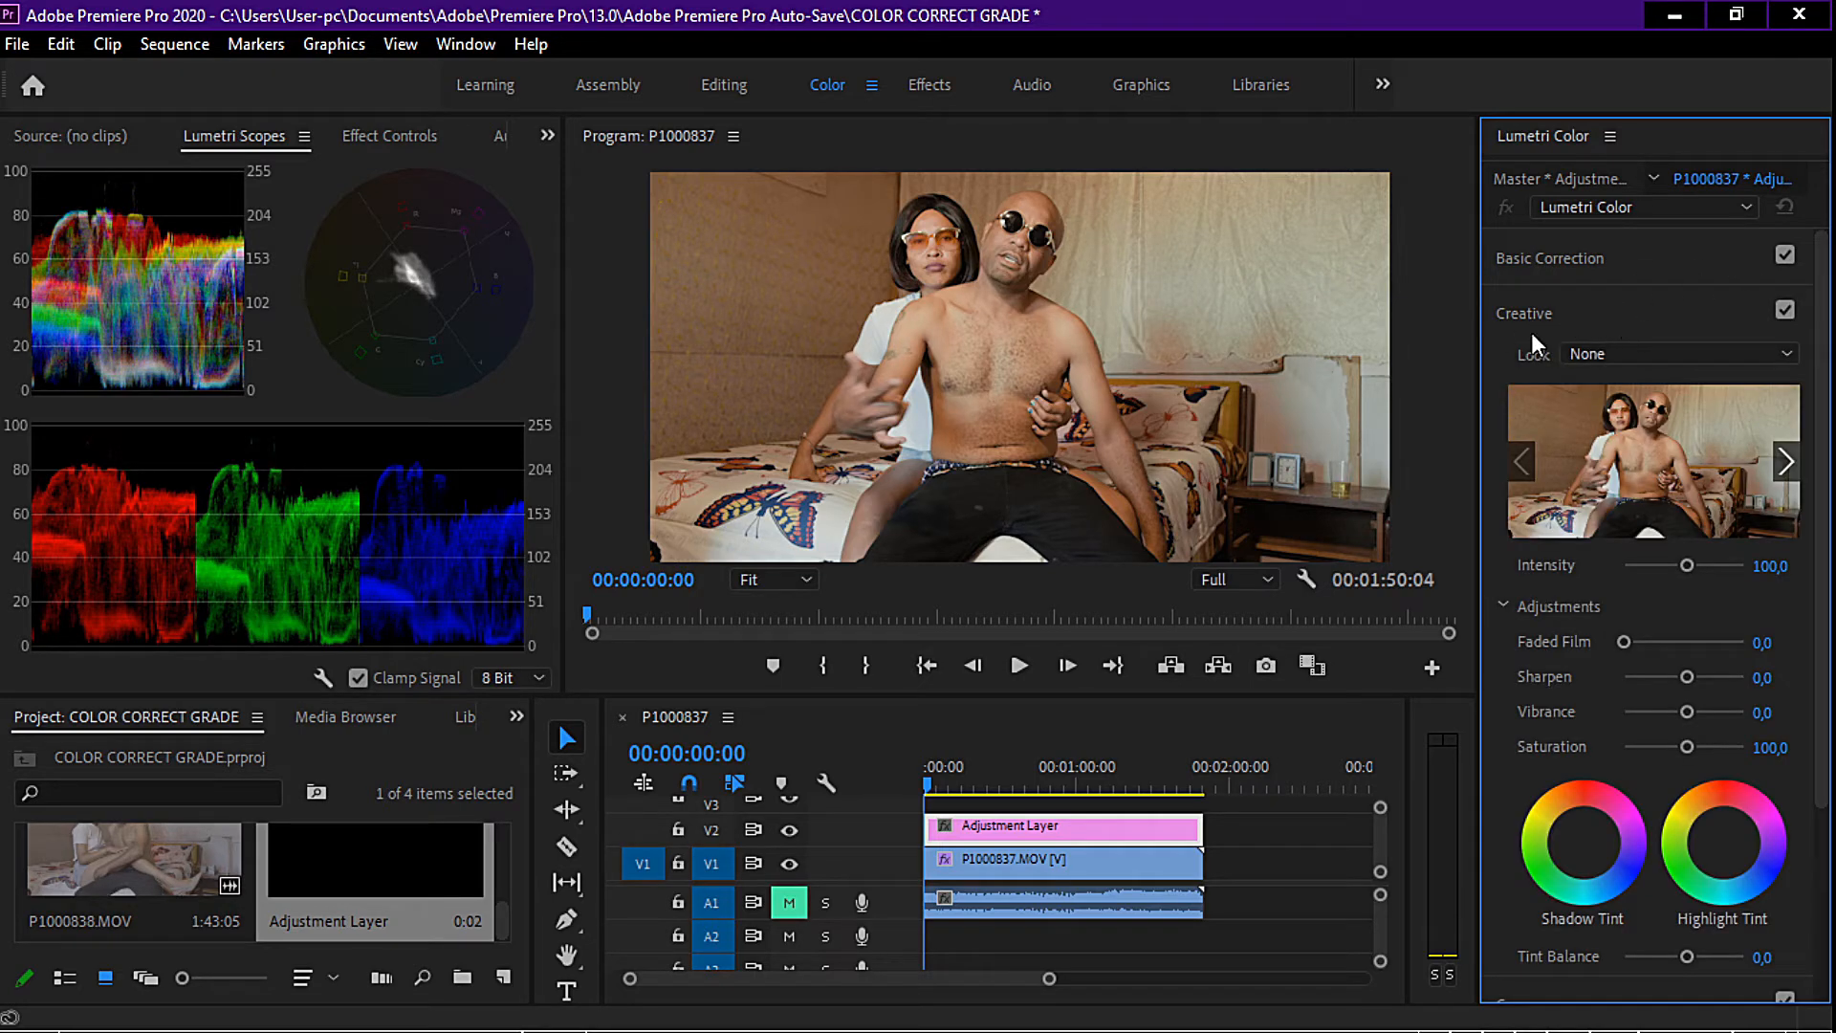
Browse the computer's folders for a custom Look or LUT file for the adjustment layer.
click(1604, 353)
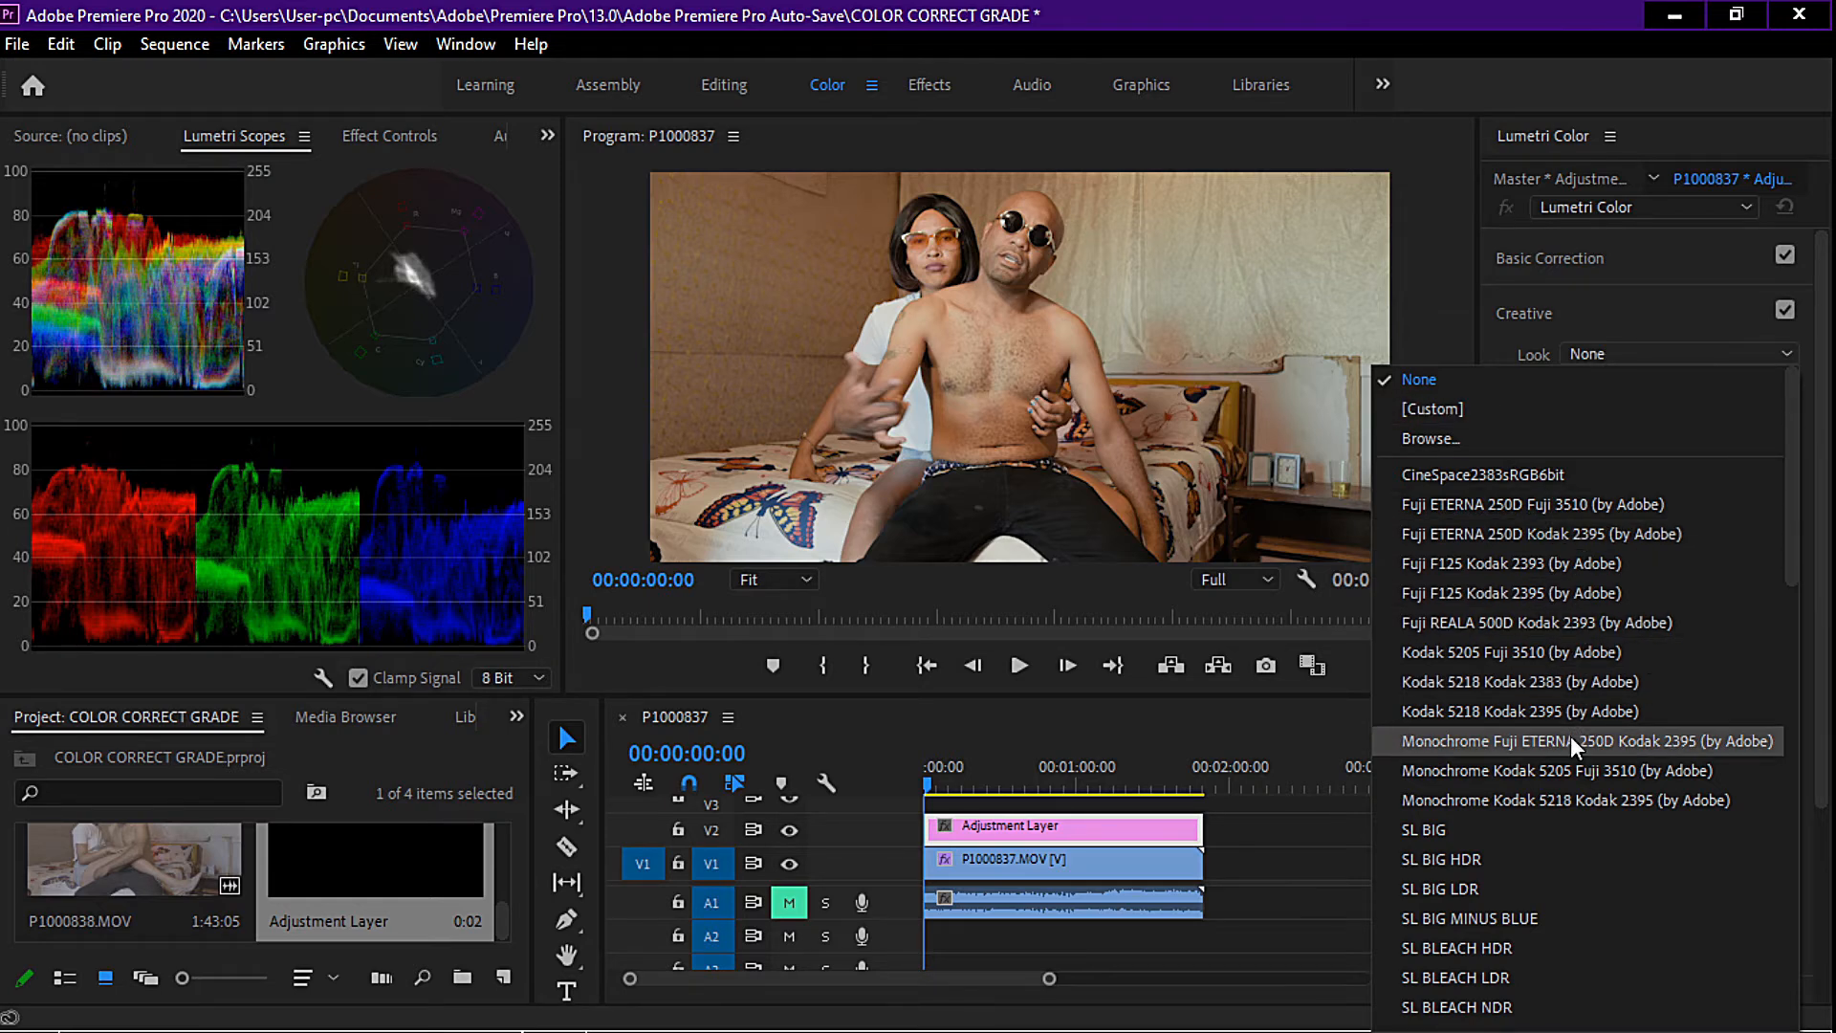
mouse_move(1794, 463)
mouse_down()
mouse_move(1797, 910)
mouse_move(1775, 473)
mouse_move(1768, 635)
mouse_move(1786, 923)
mouse_move(1784, 459)
mouse_up()
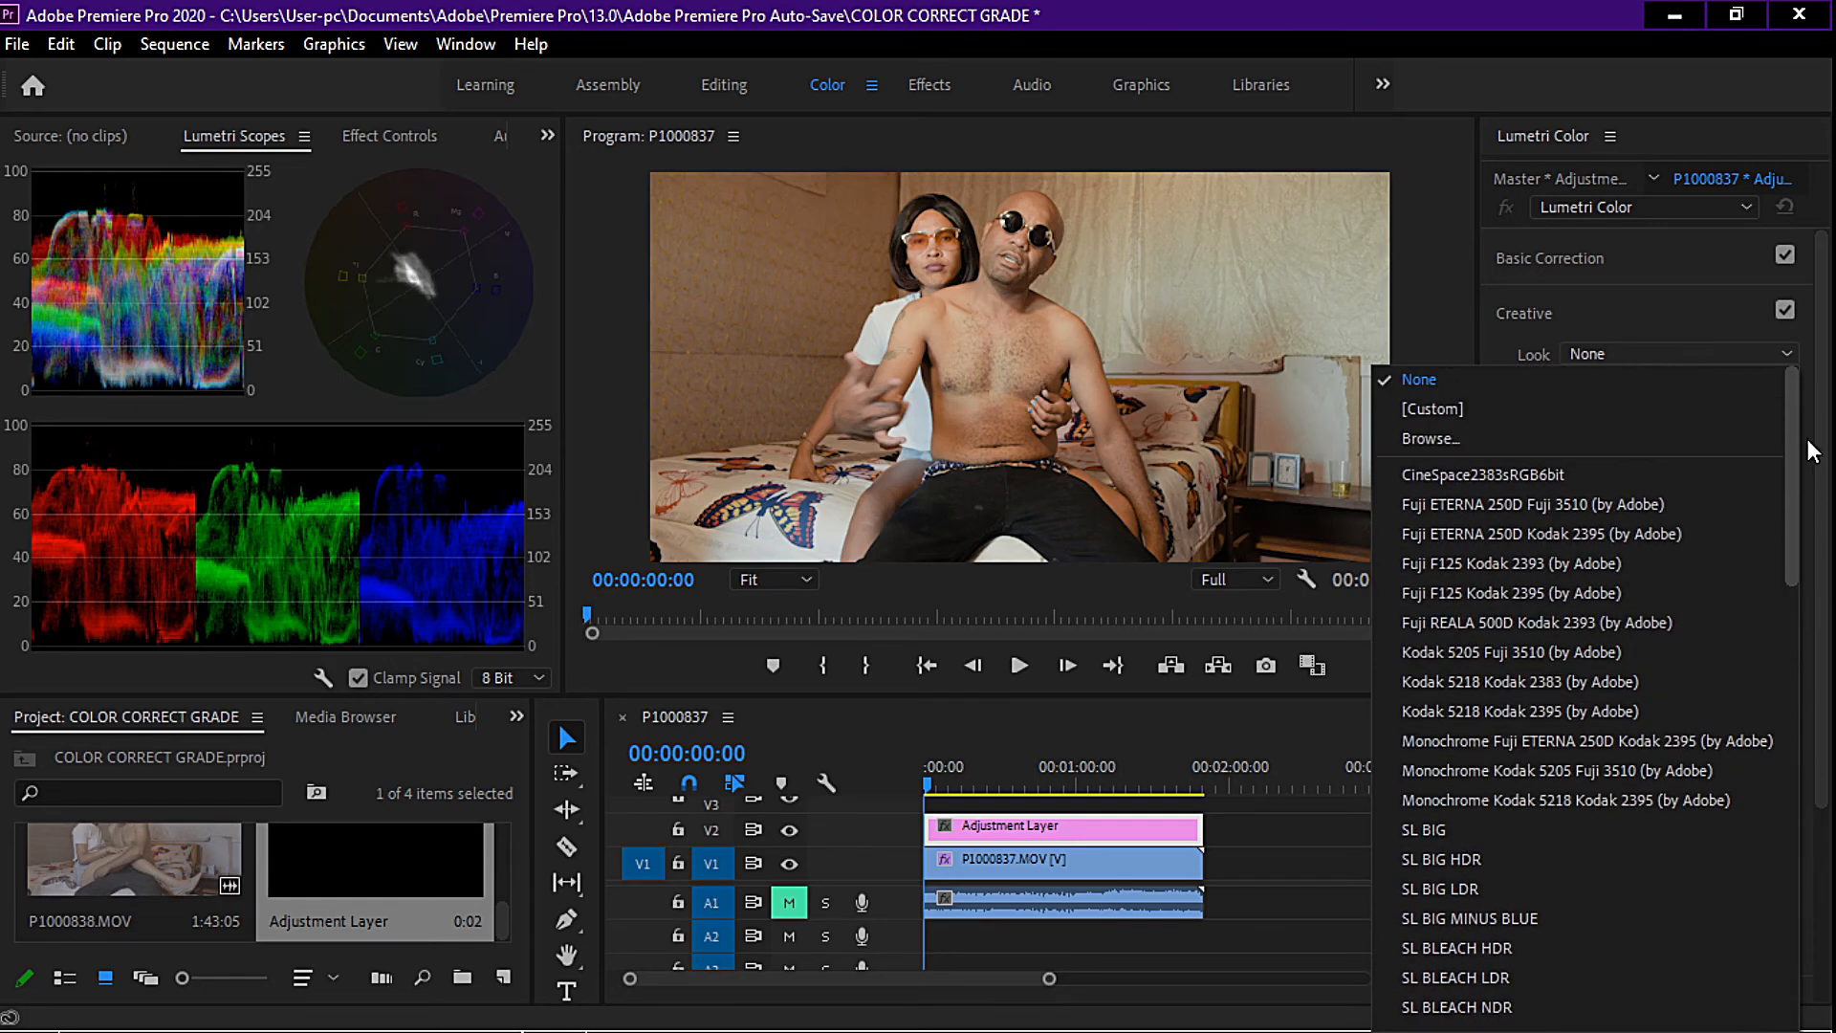
click(1438, 440)
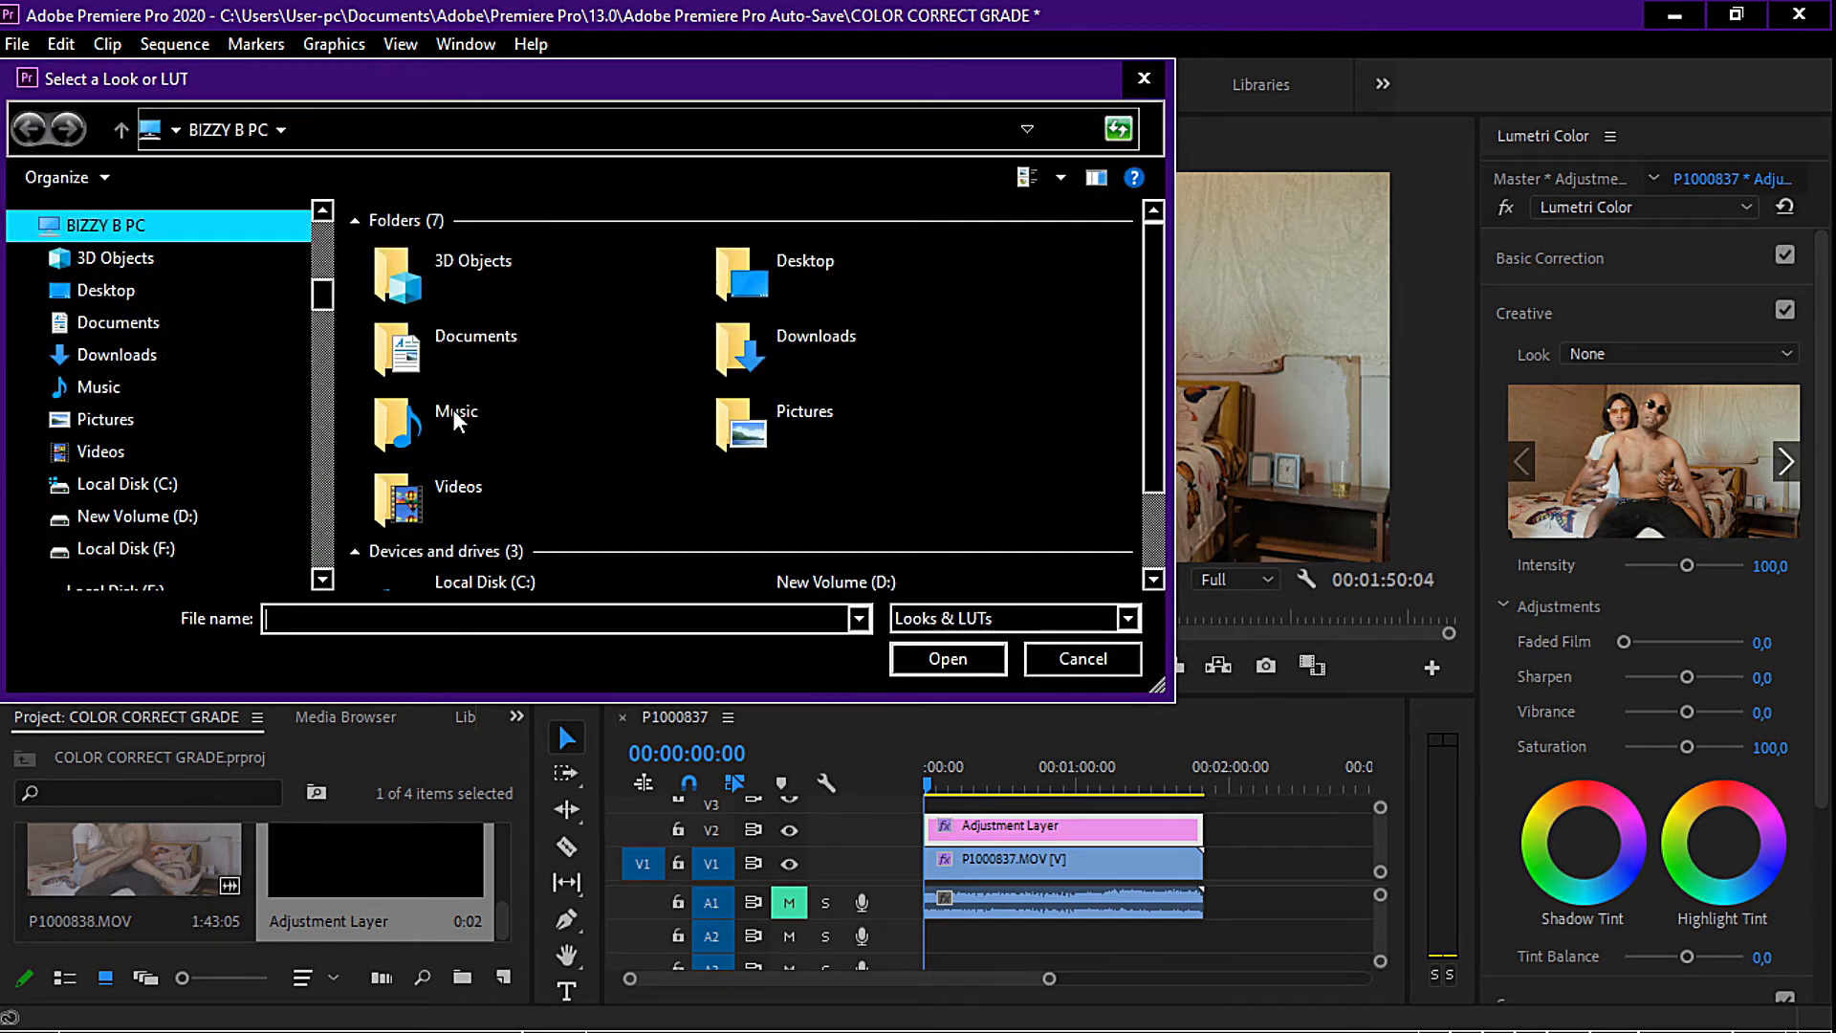
drag(329, 287, 329, 319)
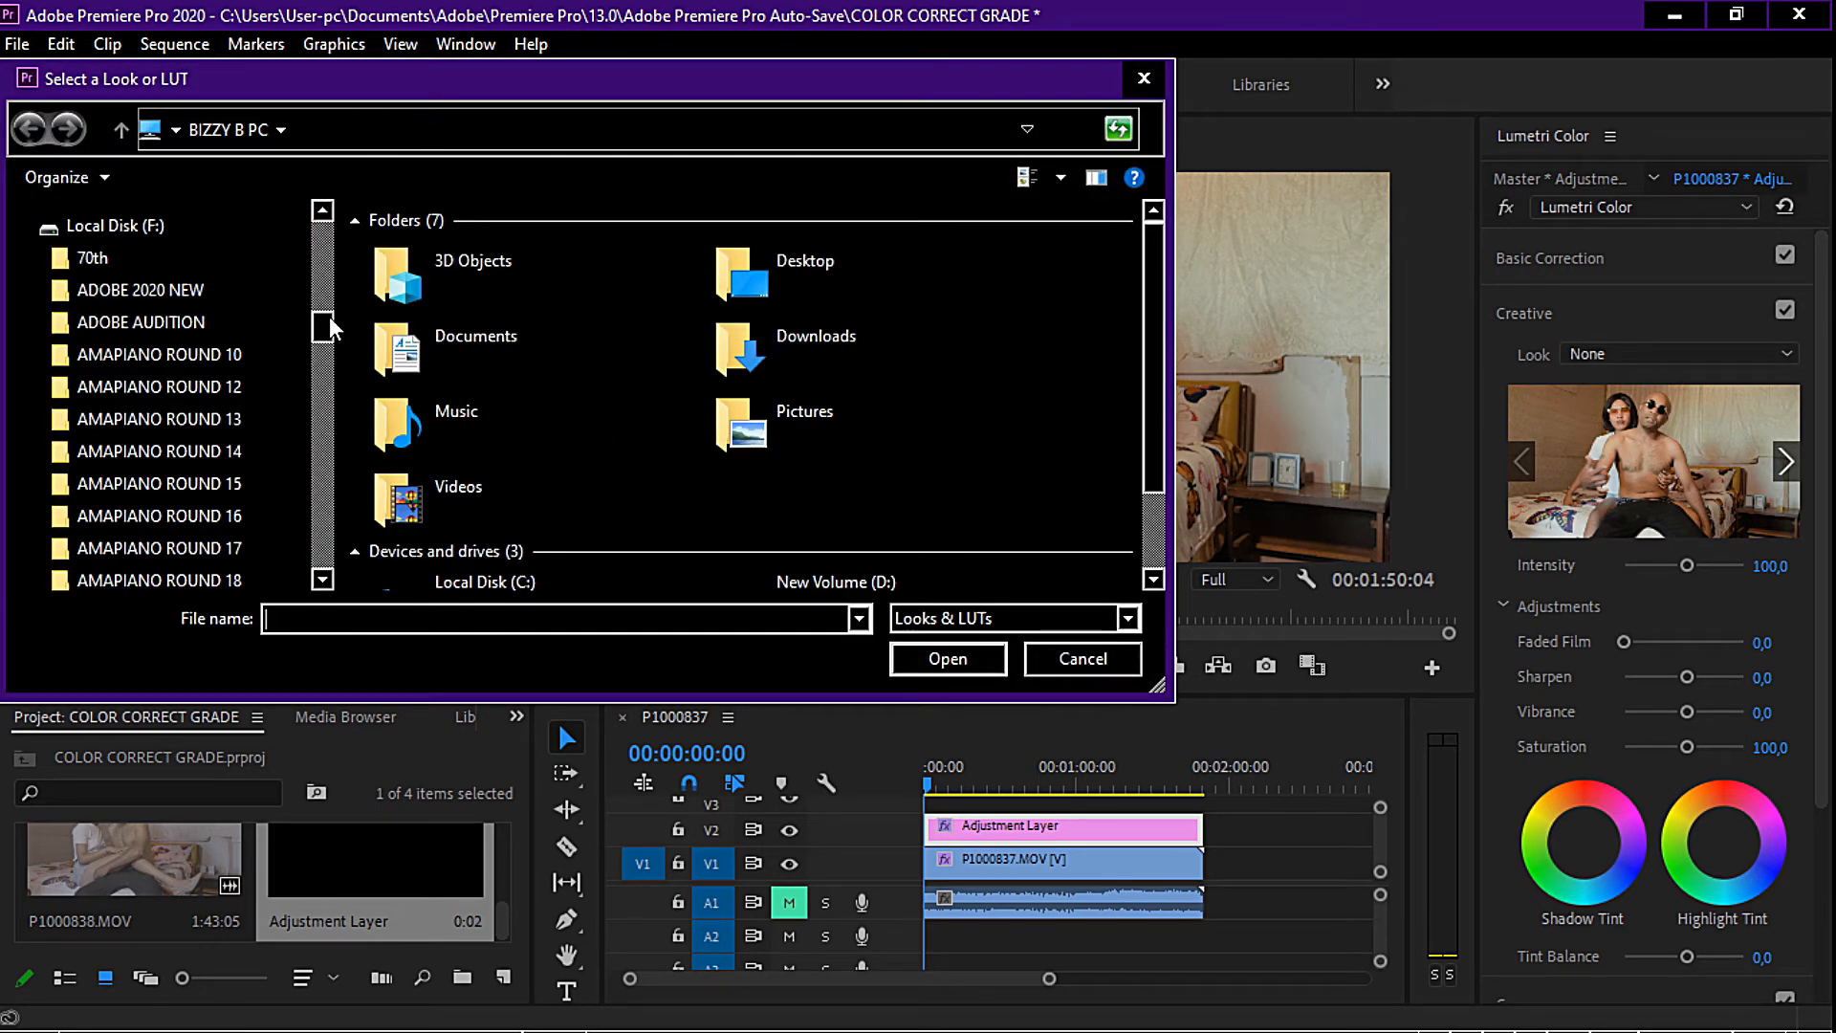